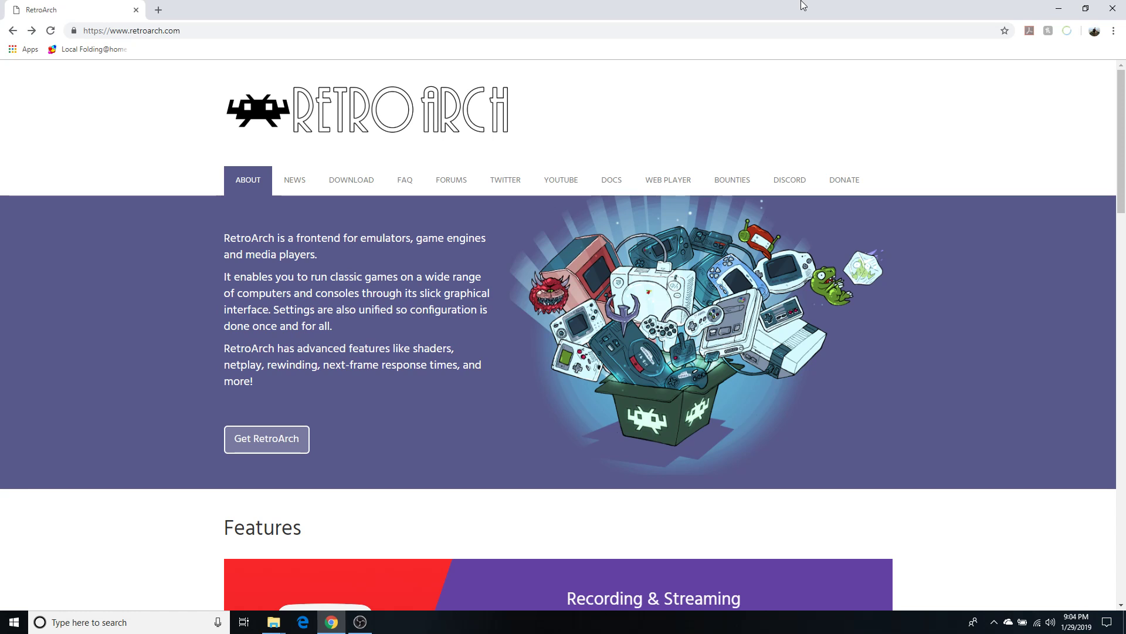
- Switch to the DATA (D:) window in File Explorer, close the BIOS folder window, and check the contents of the RetroArch folder
click(1063, 8)
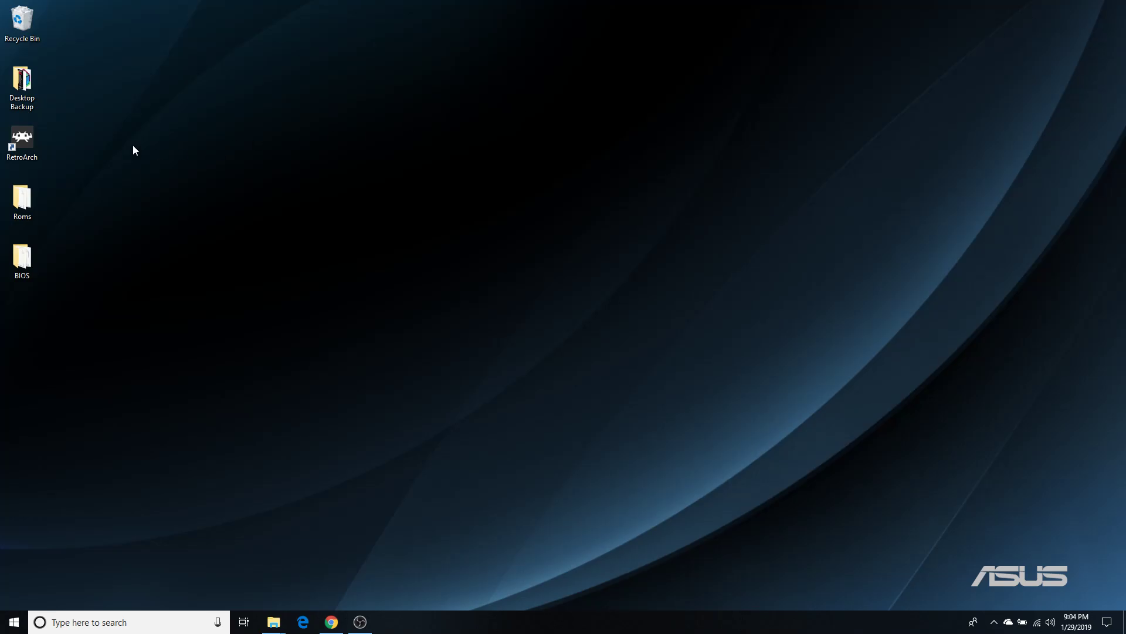
mouse_move(273, 621)
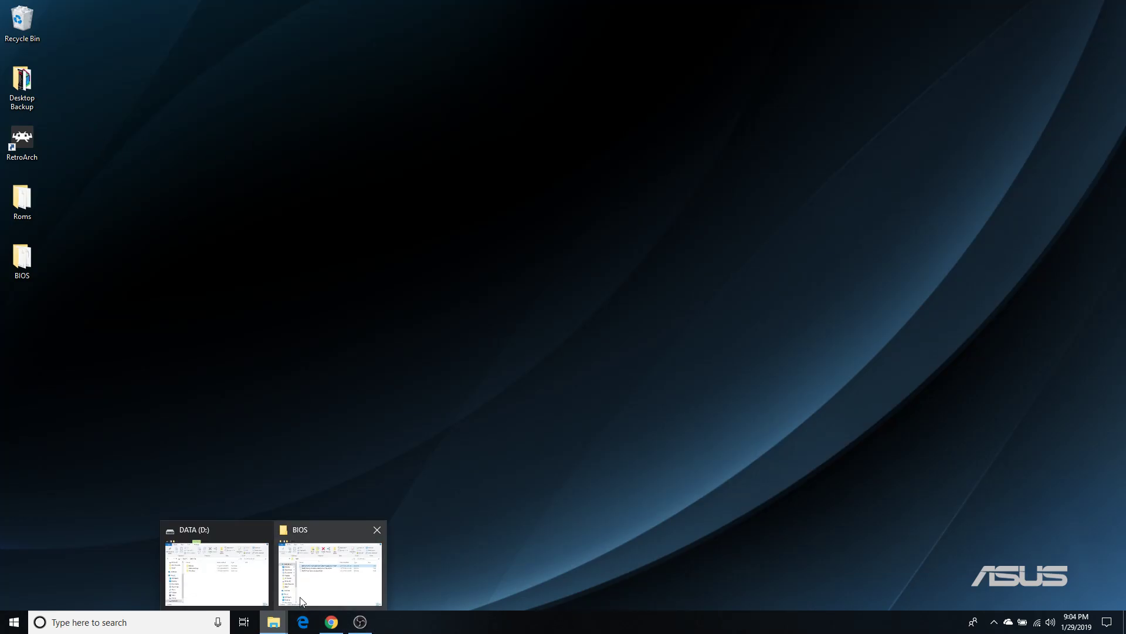
click(375, 530)
click(294, 568)
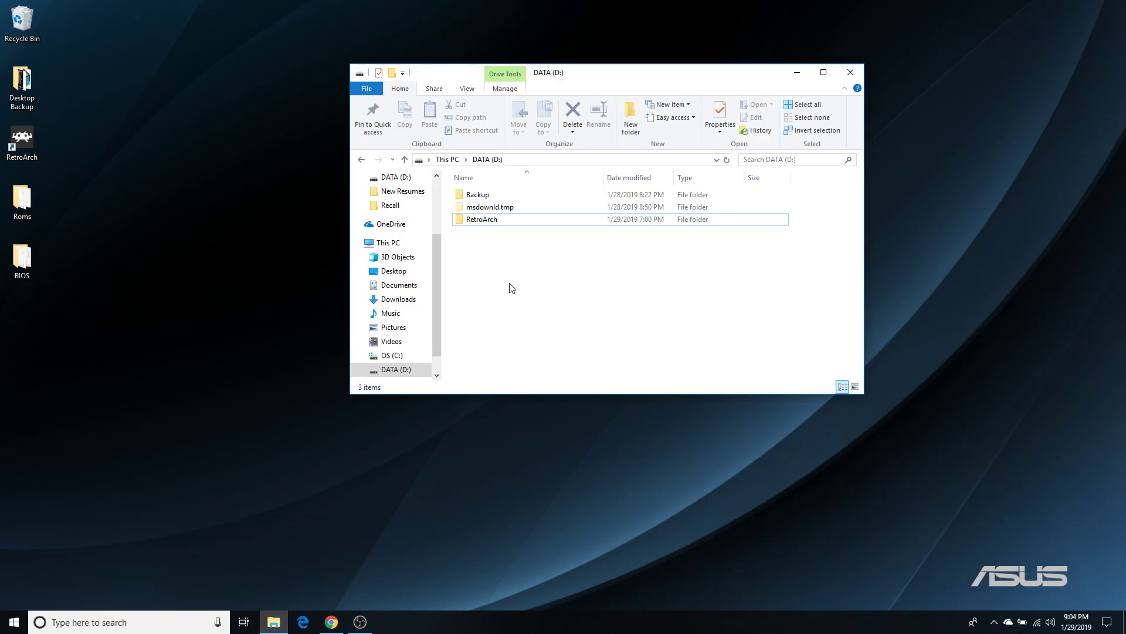
double_click(466, 221)
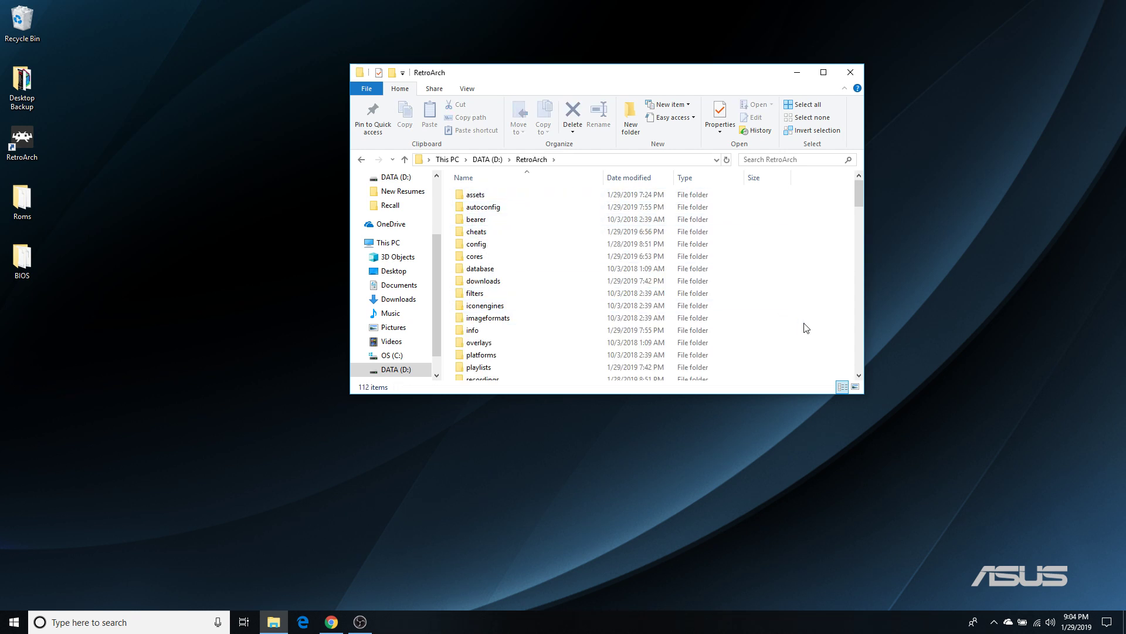
click(362, 160)
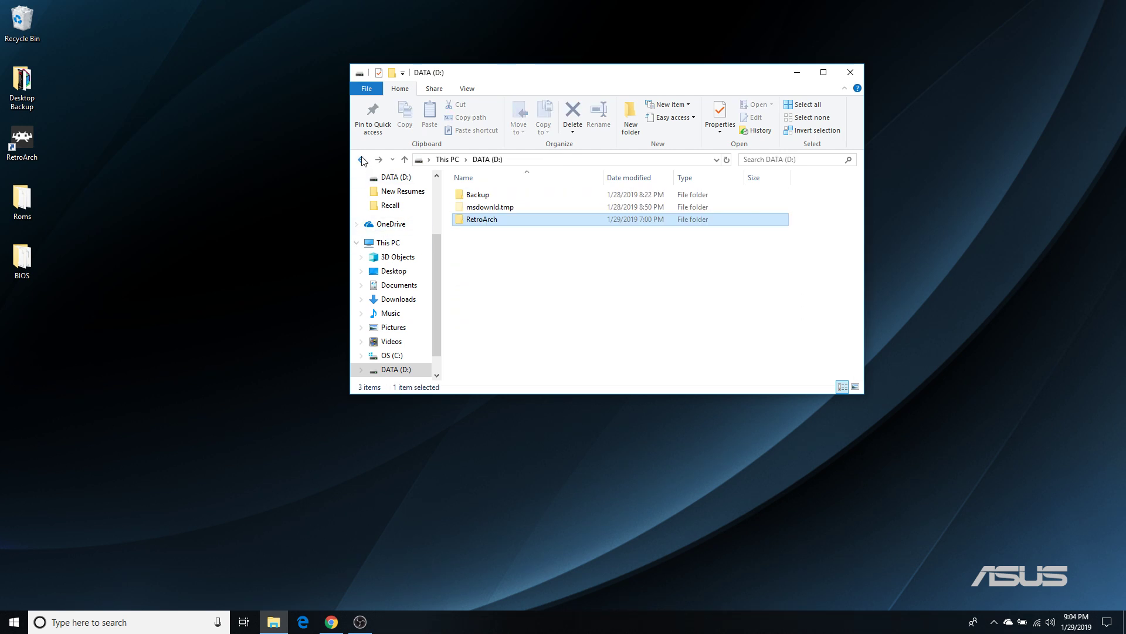
- Create a new folder named Roms at the root of the DATA (D:) drive
click(519, 290)
right_click(490, 284)
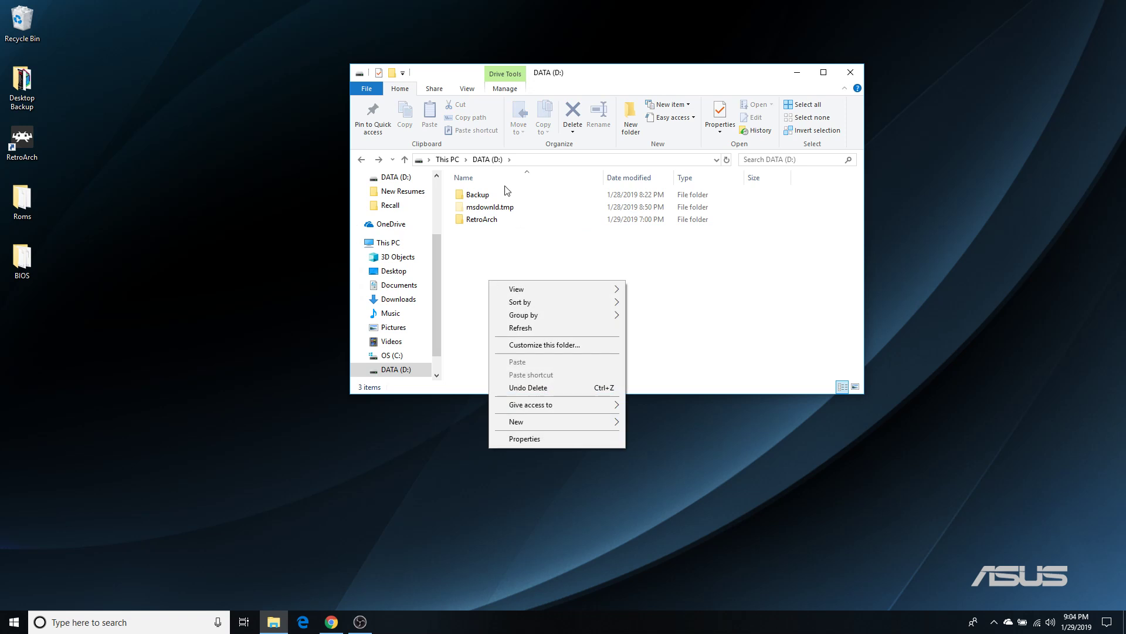
mouse_move(566, 423)
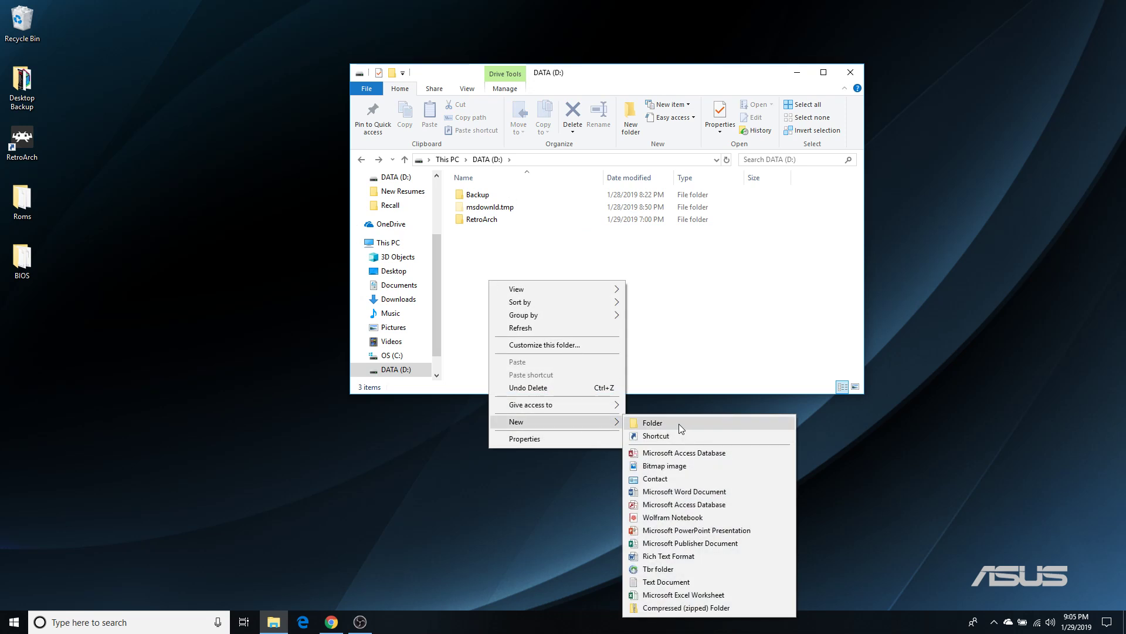
click(678, 423)
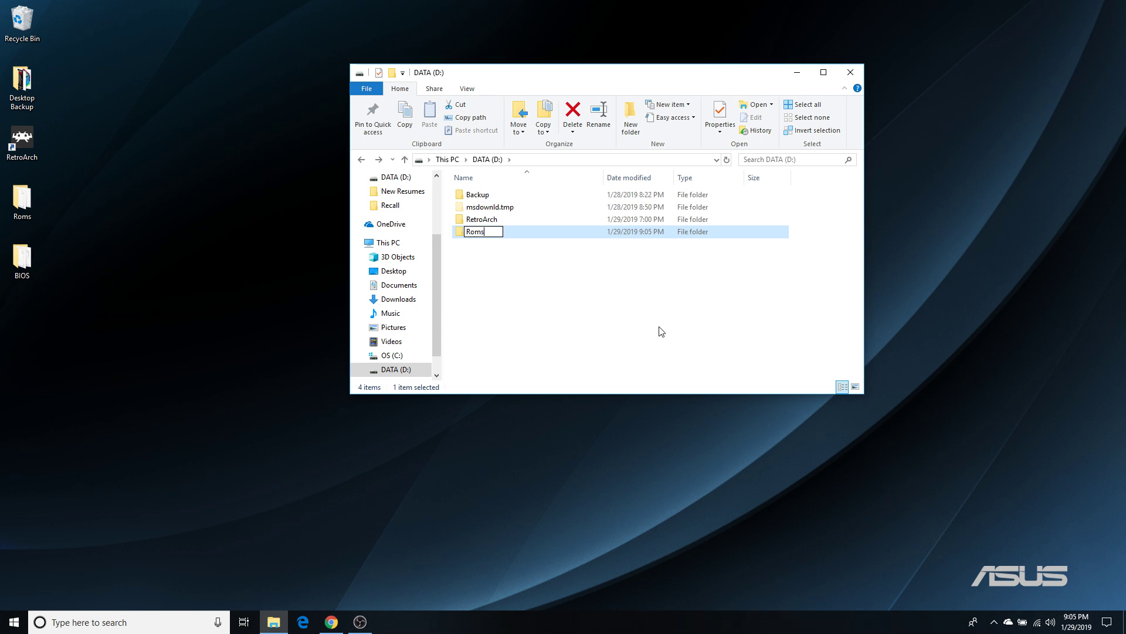
click(619, 338)
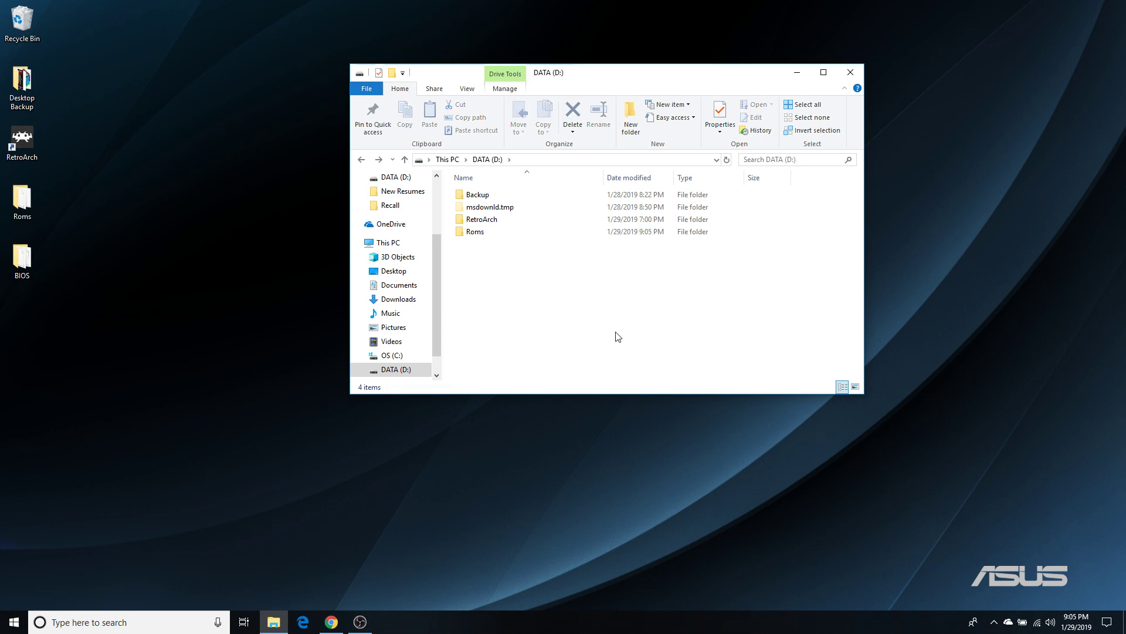
- Open the new Roms folder on D: and the desktop Roms folder, and arrange their windows apart
double_click(465, 236)
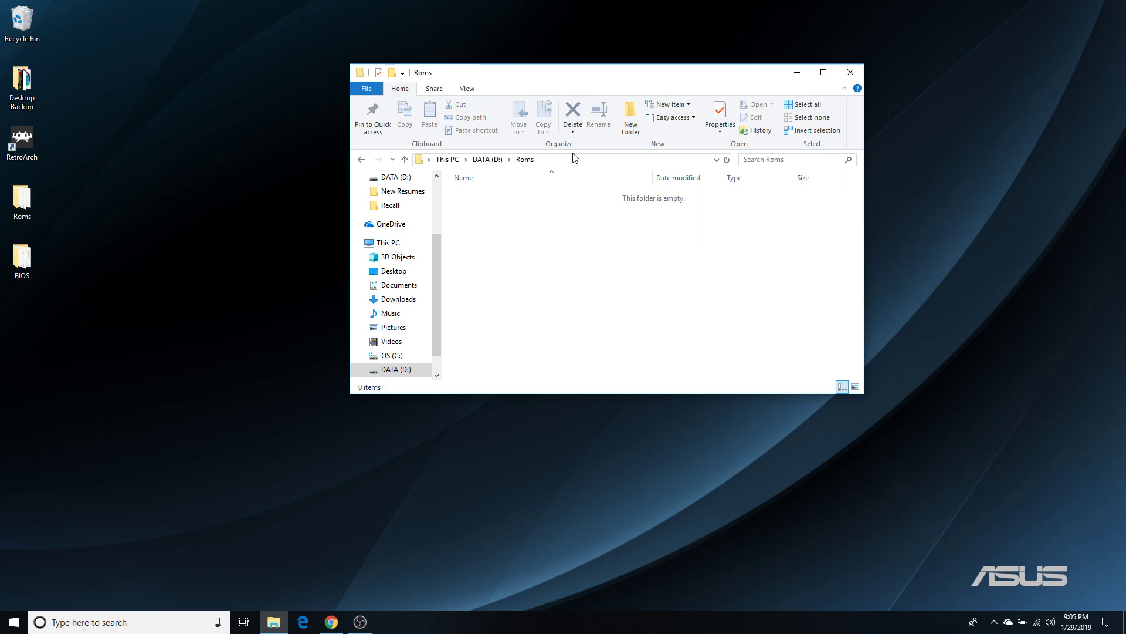
double_click(46, 215)
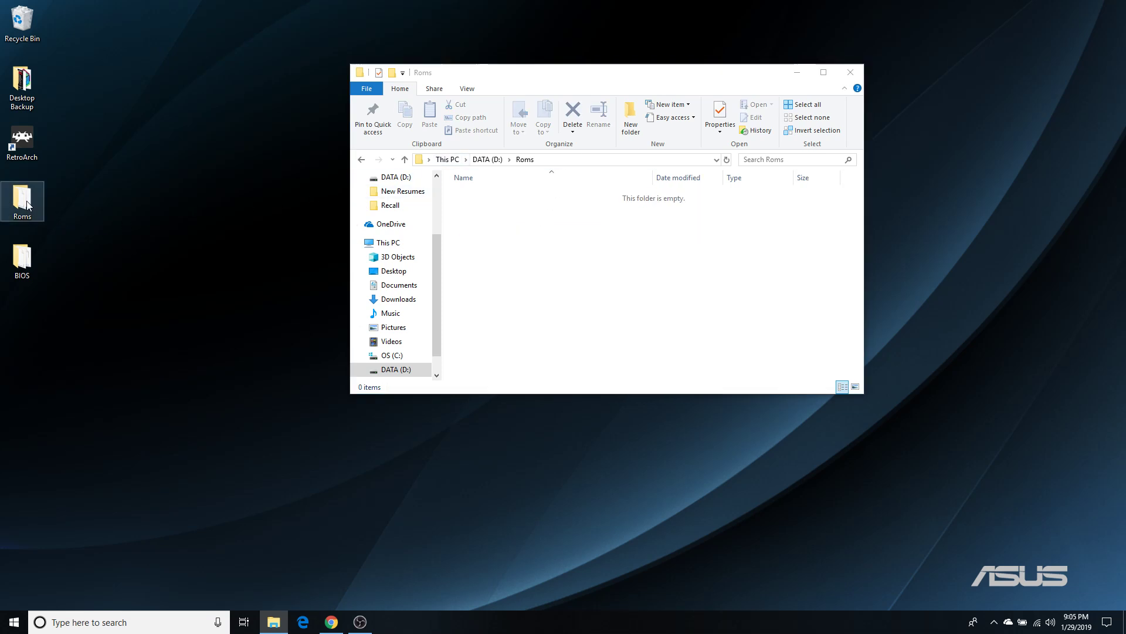
drag(854, 283, 275, 276)
drag(648, 82, 870, 50)
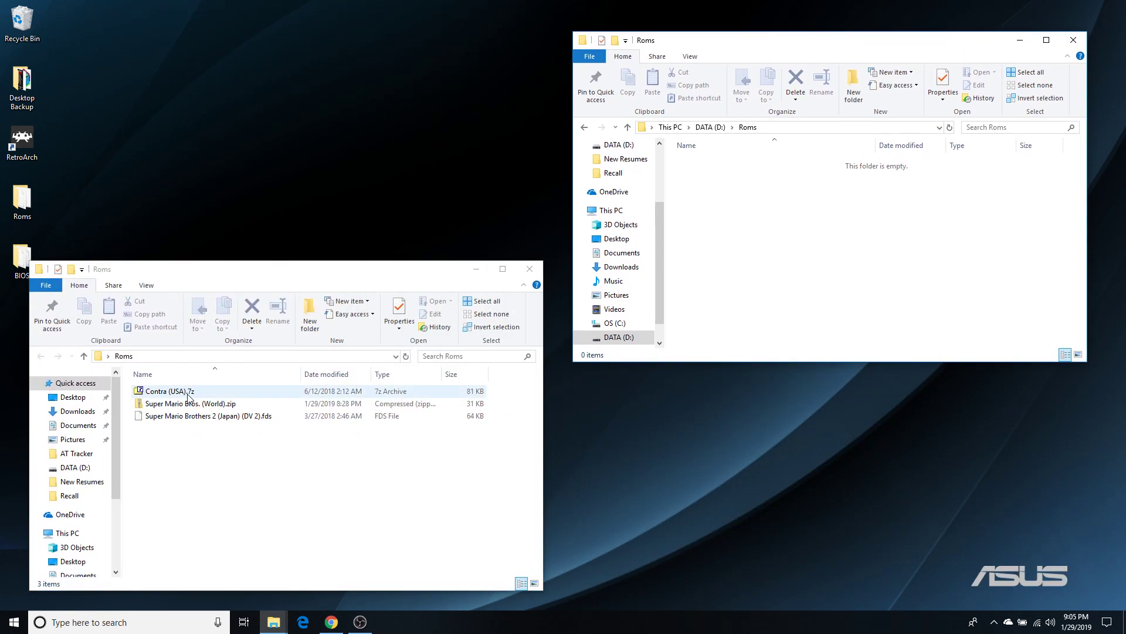
- Copy the Contra, Super Mario Bros. and Super Mario Brothers 2 files into D:\Roms and close the desktop Roms window
drag(150, 398, 800, 242)
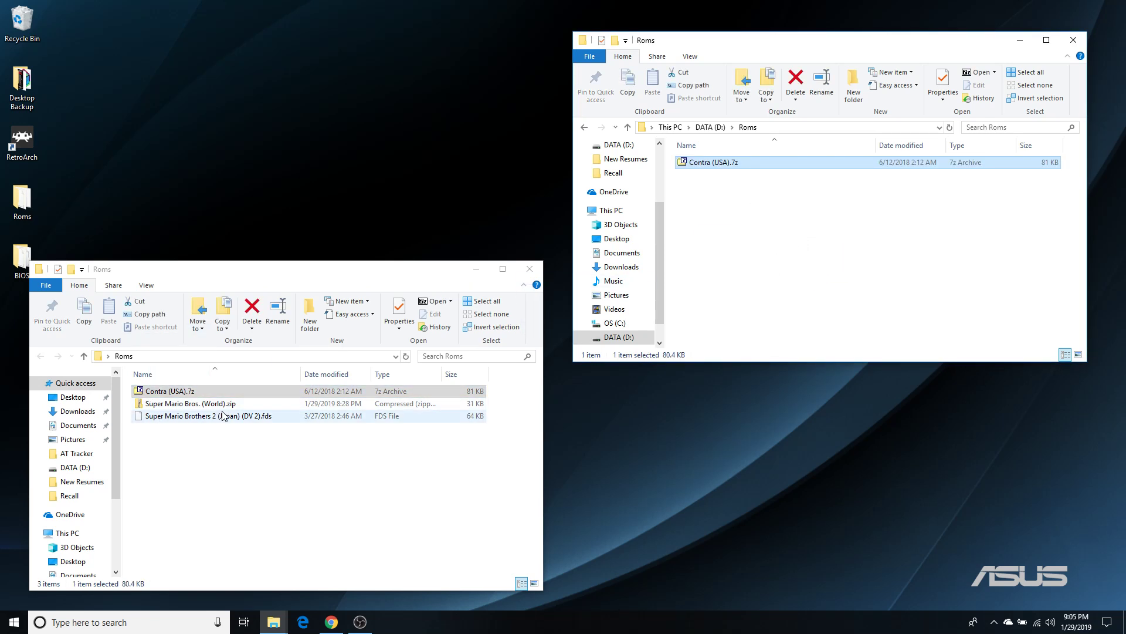
drag(142, 409, 799, 258)
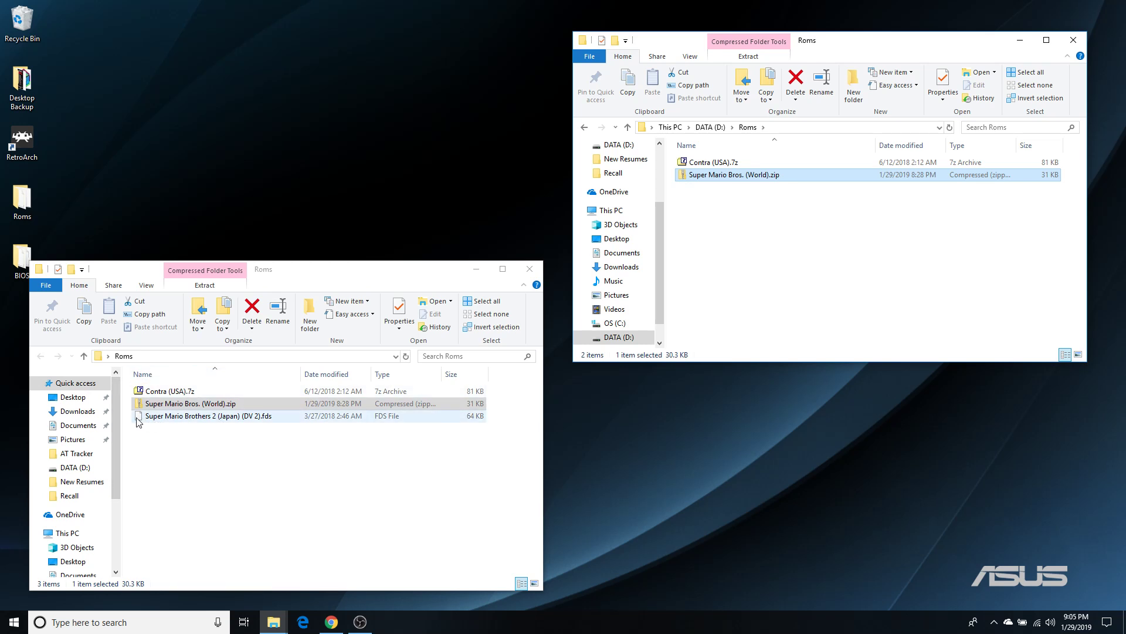
drag(139, 417, 777, 329)
click(530, 269)
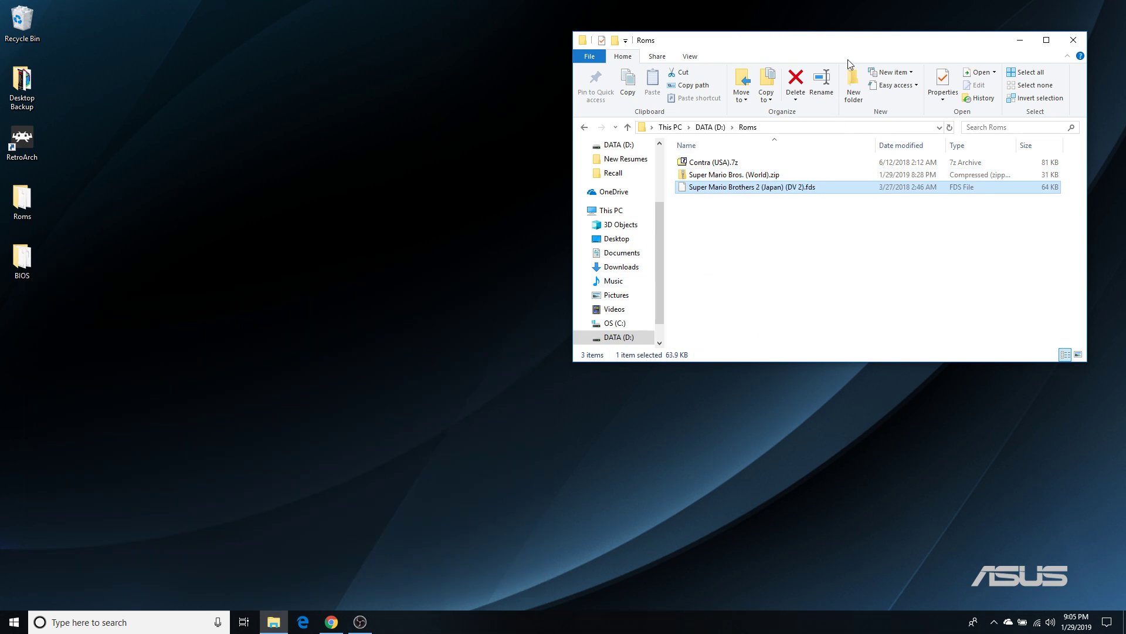
drag(845, 42, 618, 94)
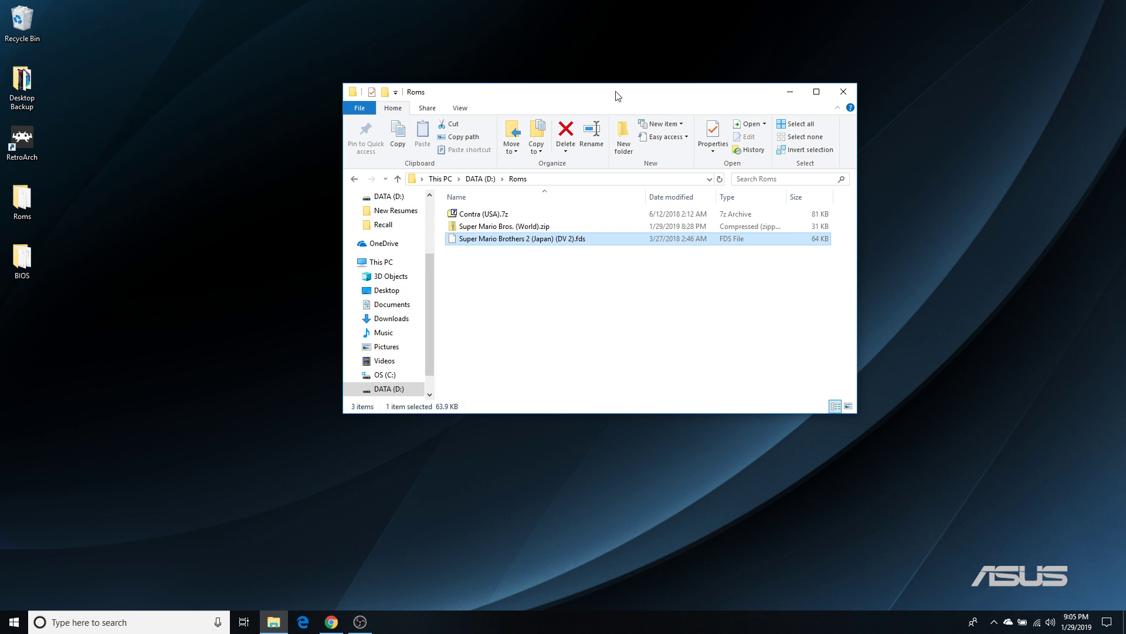
drag(614, 93, 586, 81)
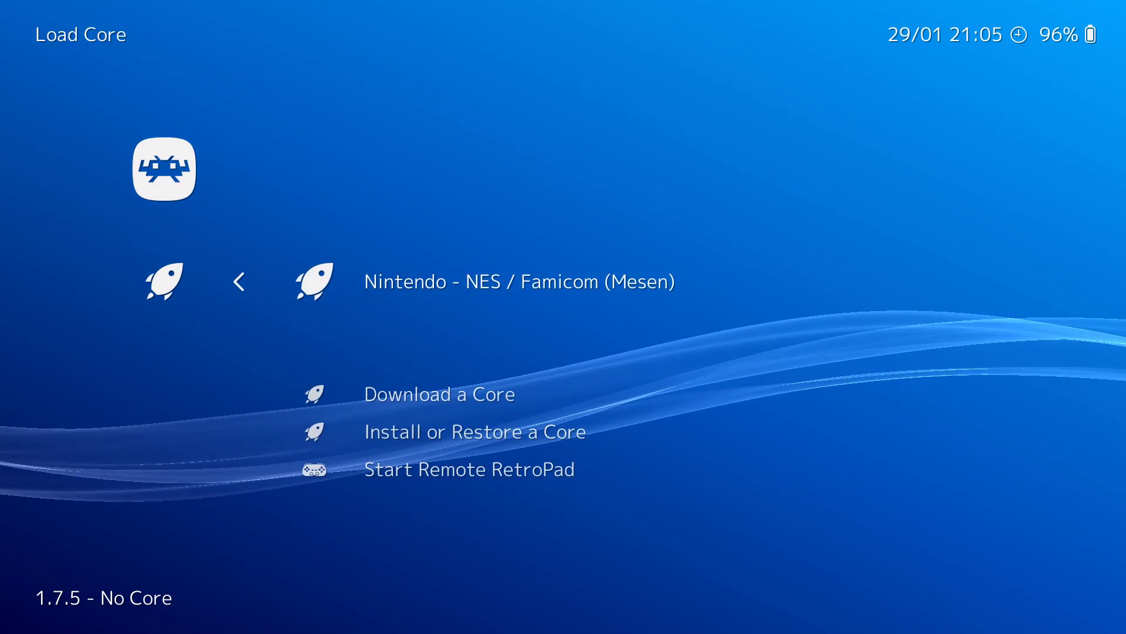
- Load the Nintendo - NES / Famicom (Mesen) core in RetroArch and open Load Content
key(Return)
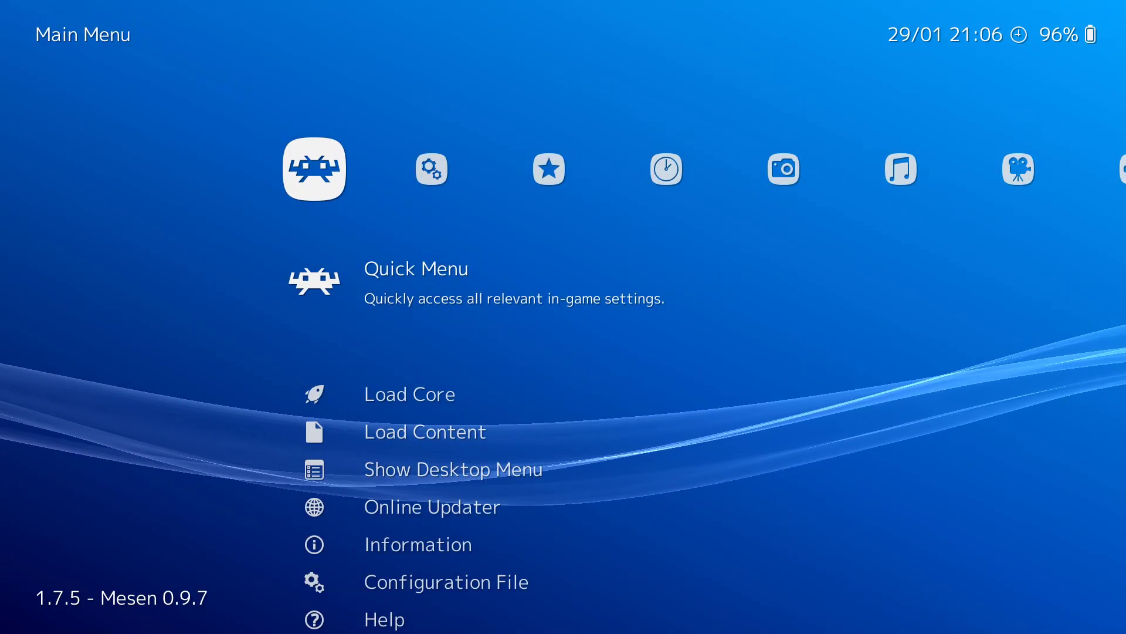
key(Down)
key(Down)
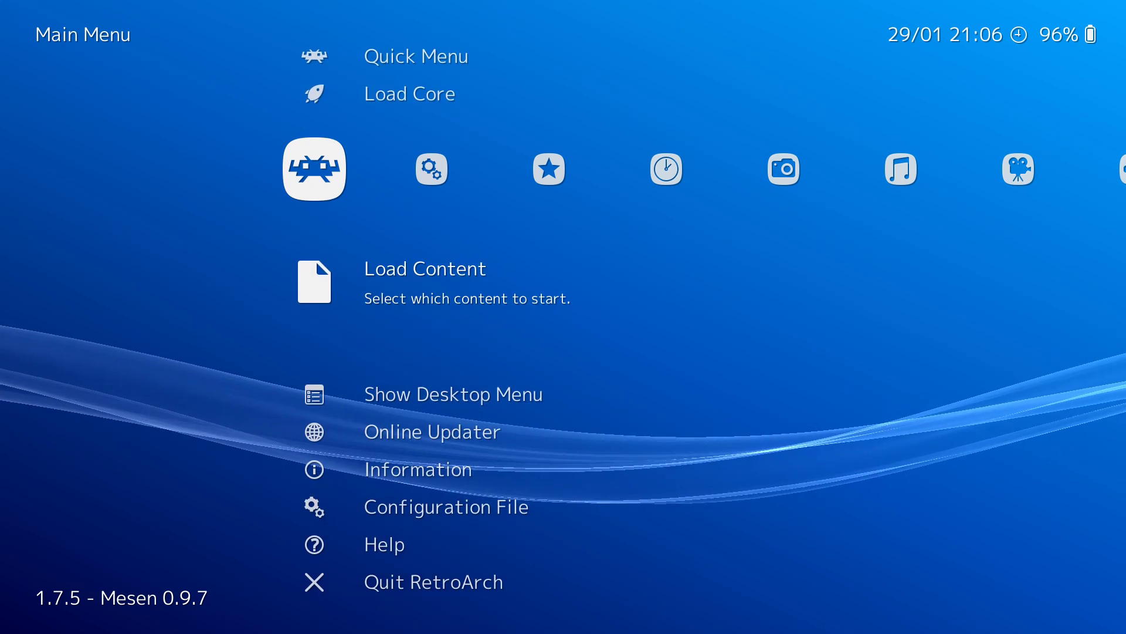
key(Return)
- Browse the content locations to the Roms folder on the D:\ drive
key(Down)
key(Down)
key(Down)
key(Down)
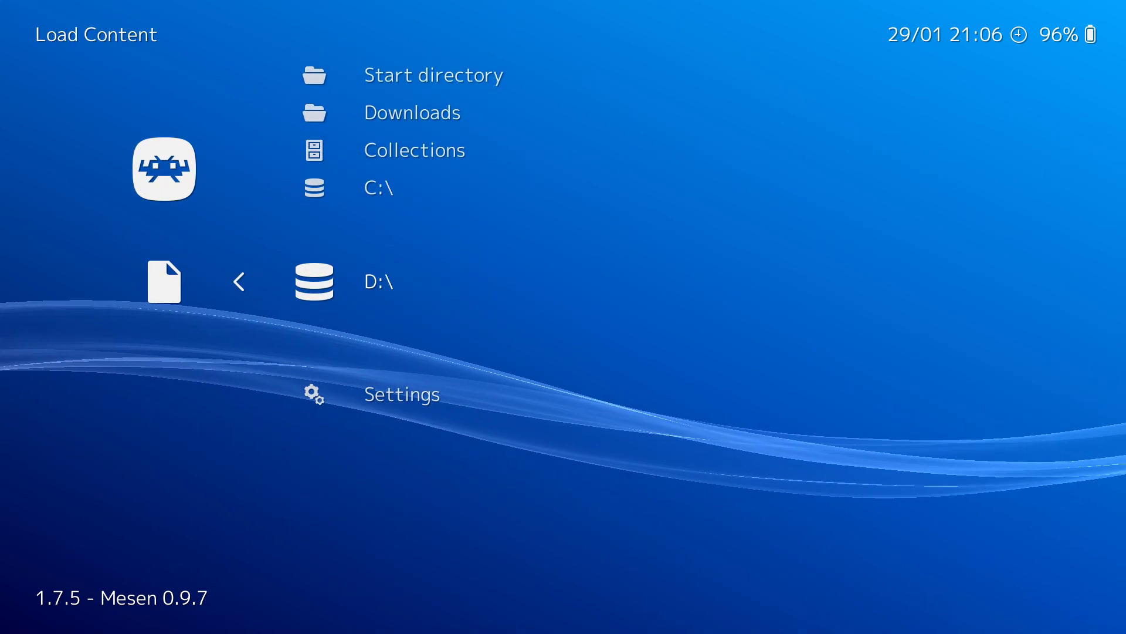
key(Return)
key(Down)
key(Down)
key(Down)
key(Down)
key(Down)
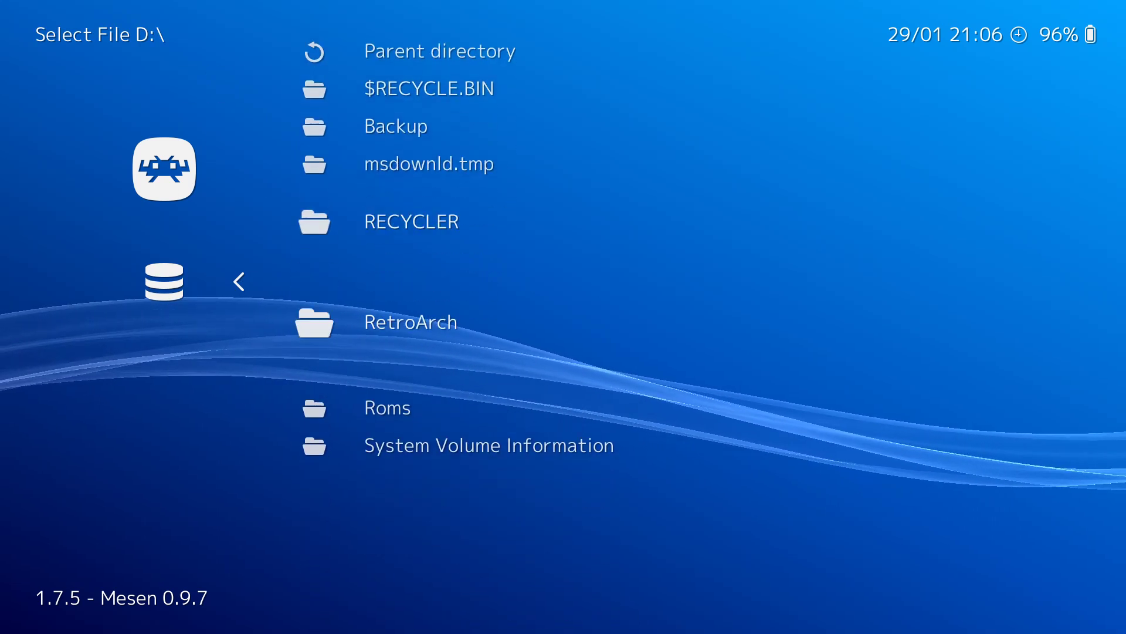
key(Down)
key(Return)
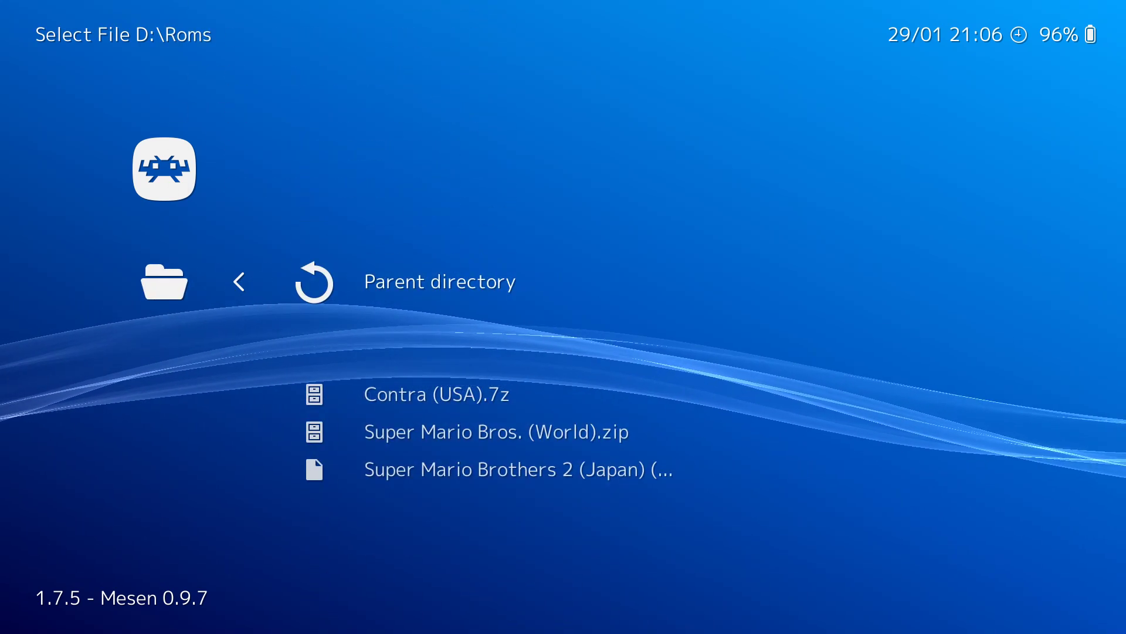
- Select Contra (USA).7z and use Browse Archive to start the game
key(Down)
key(Return)
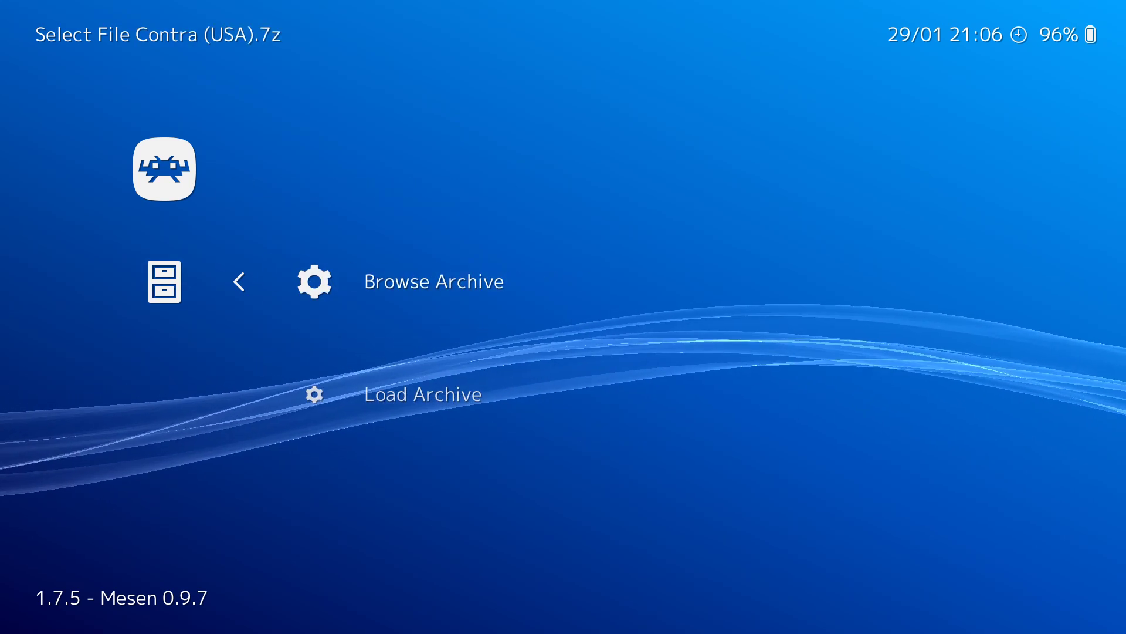
key(Down)
key(Up)
key(Down)
key(Up)
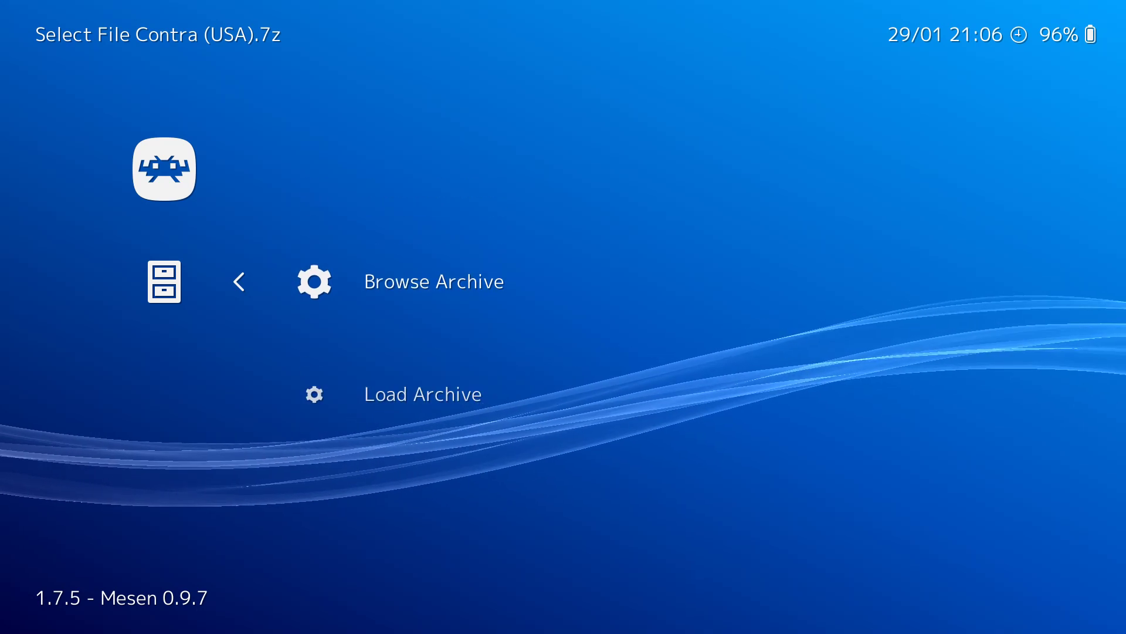
key(Return)
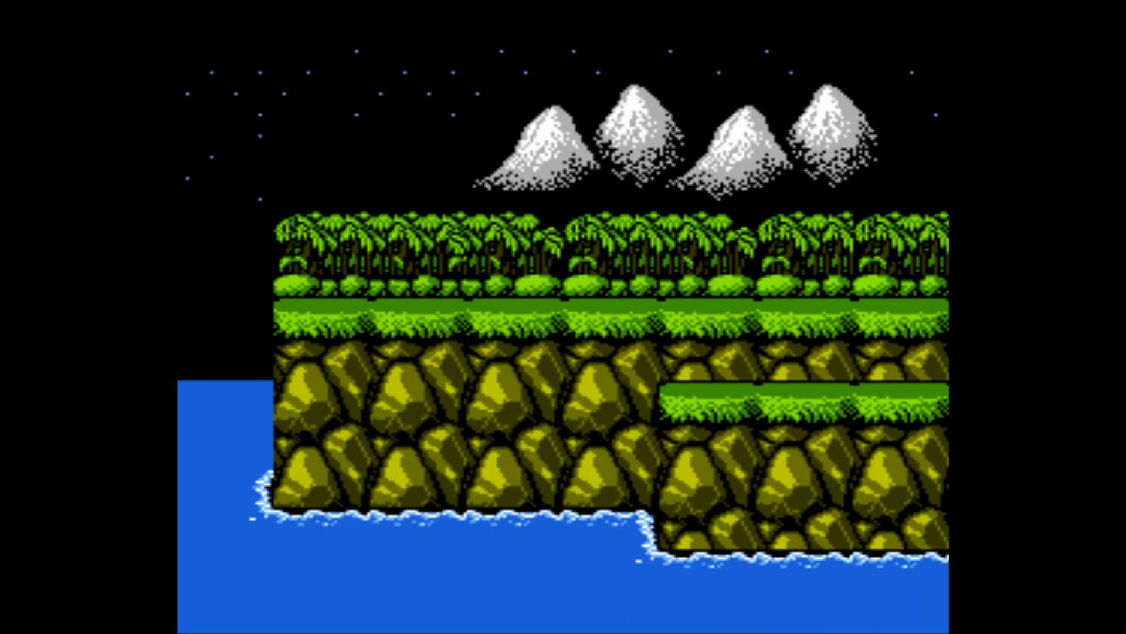
key(Right)
key(x)
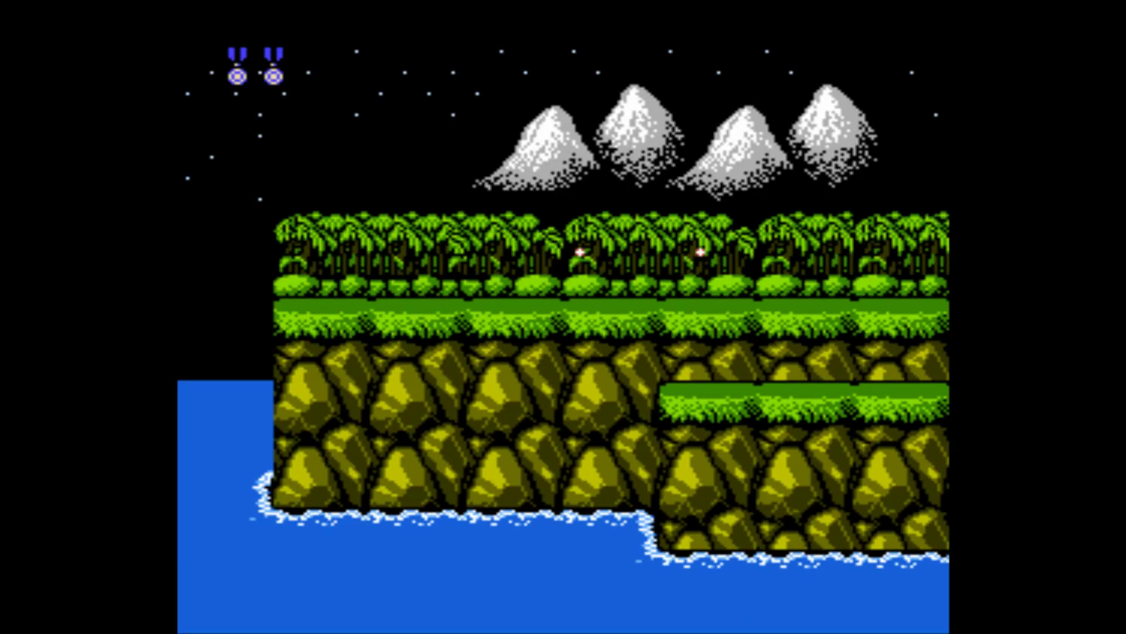
key(Right)
key(x)
key(Right)
key(x)
key(Left)
key(Left)
key(Right)
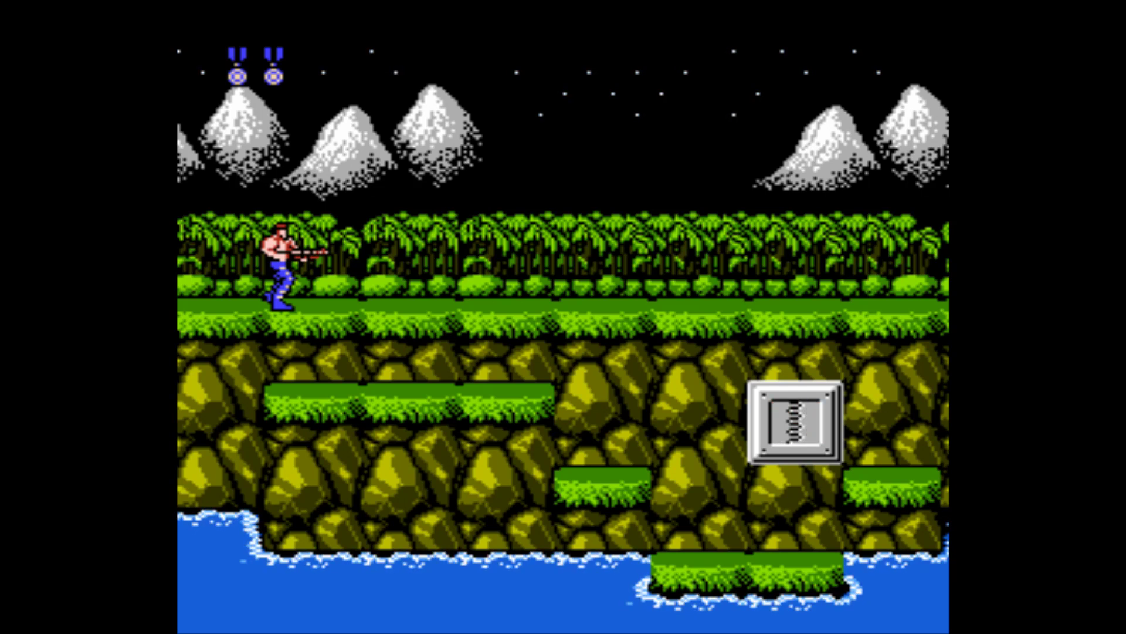
key(x)
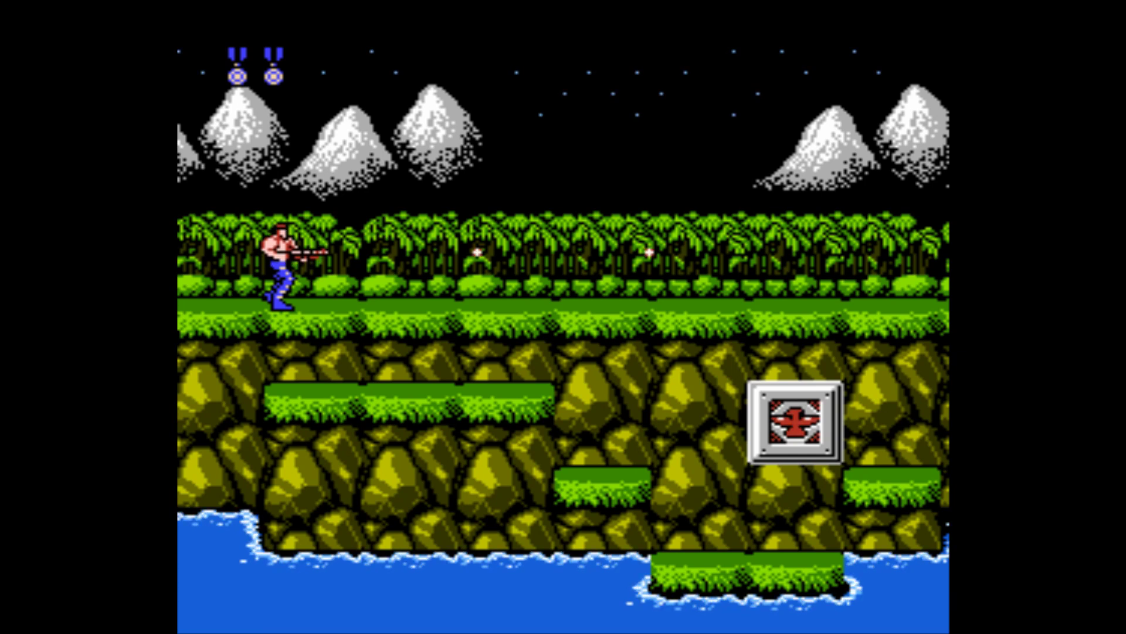
key(x)
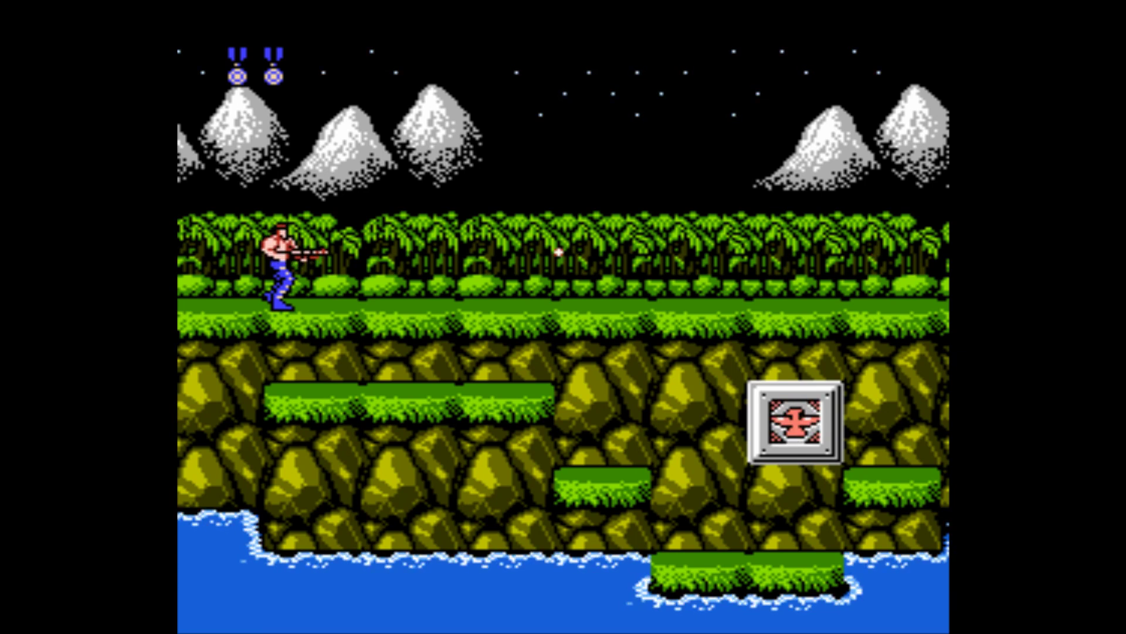
key(z)
key(z)
key(z)
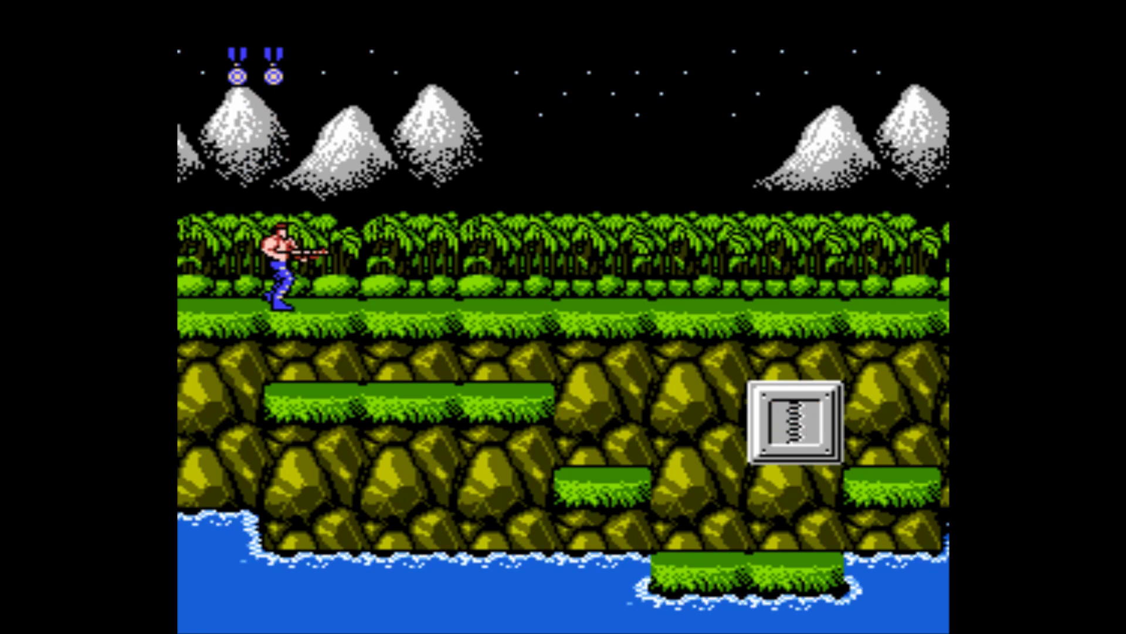
key(z)
key(Right)
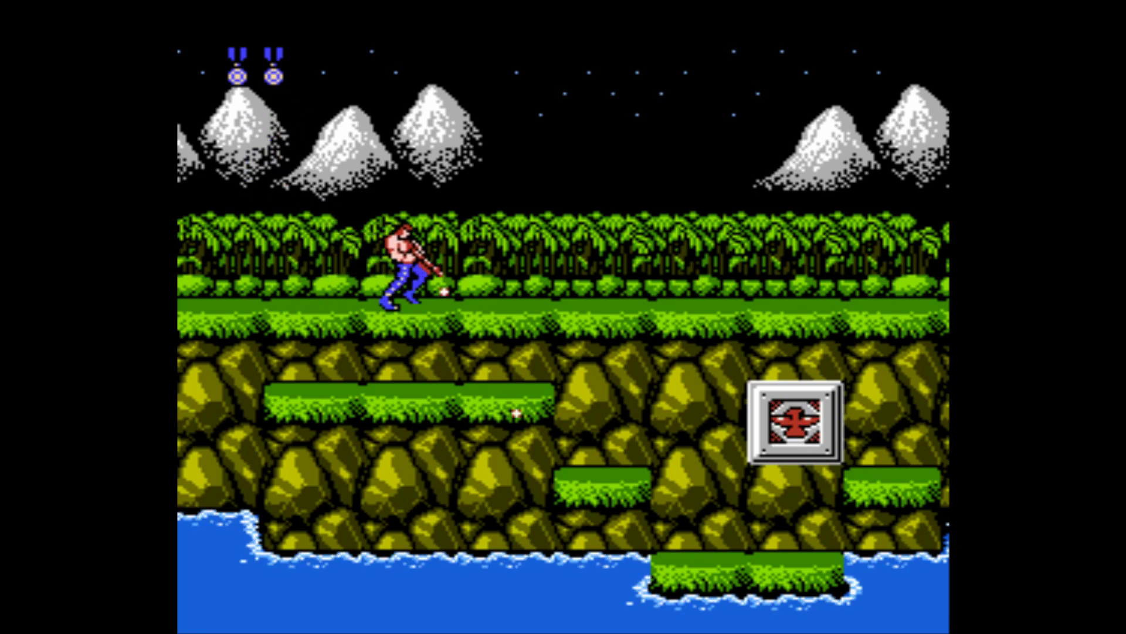
key(Up)
key(Left)
key(Right)
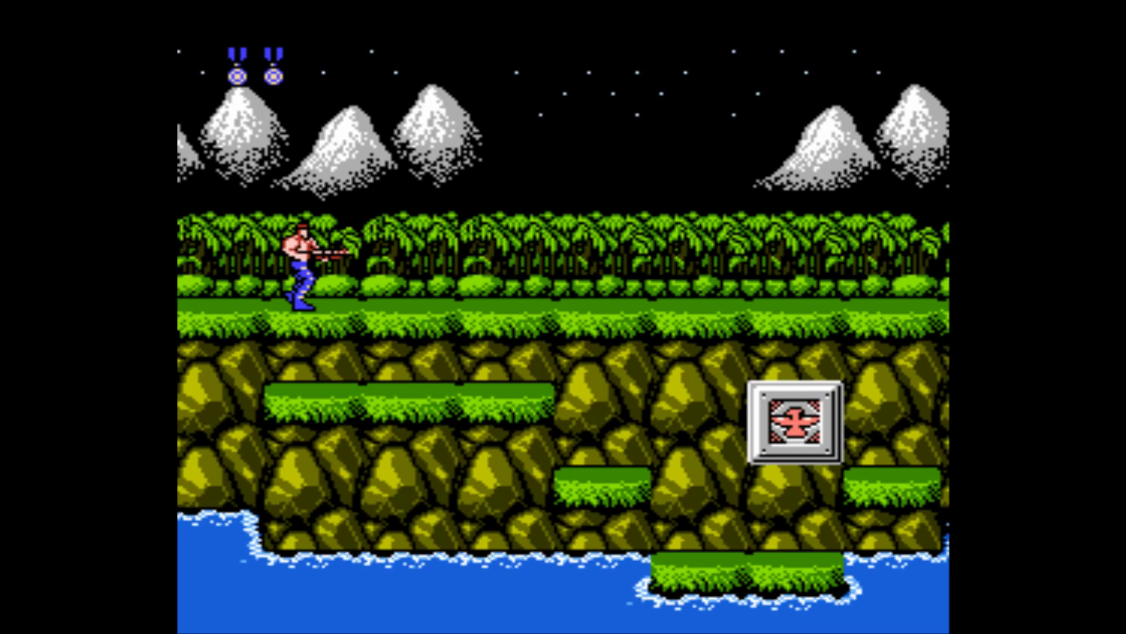
- Bring up the Quick Menu over the running game and open its Controls settings
key(F1)
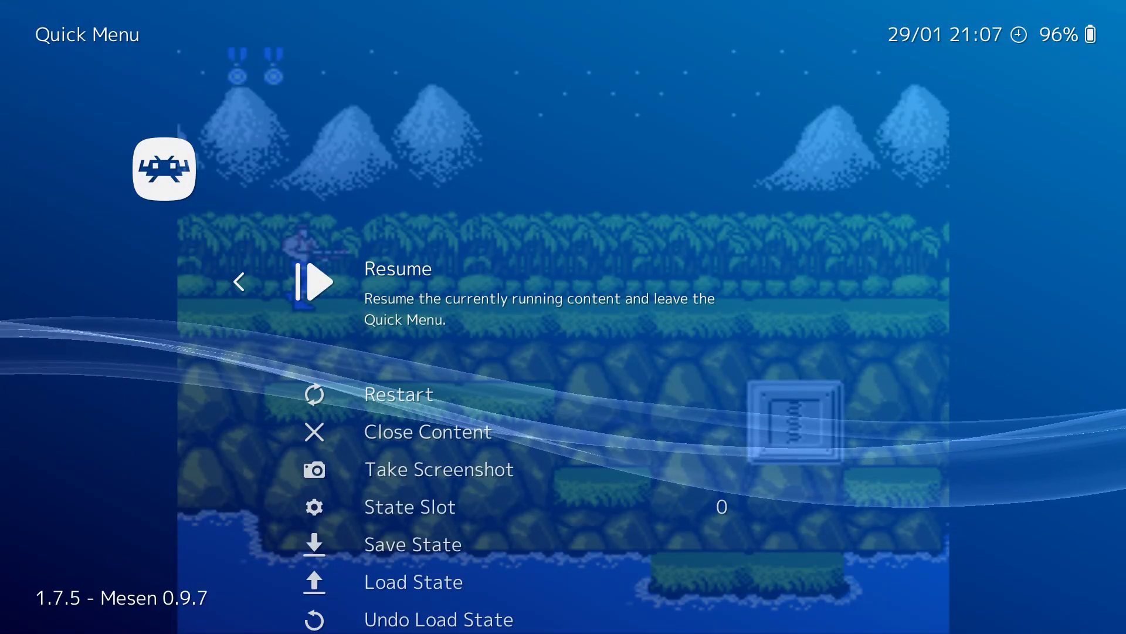
key(Down)
key(Down)
key(Down)
key(Down)
key(Down)
key(Down)
key(Down)
key(Down)
key(Down)
key(Down)
key(Down)
key(Down)
key(Down)
key(Down)
key(Down)
key(Down)
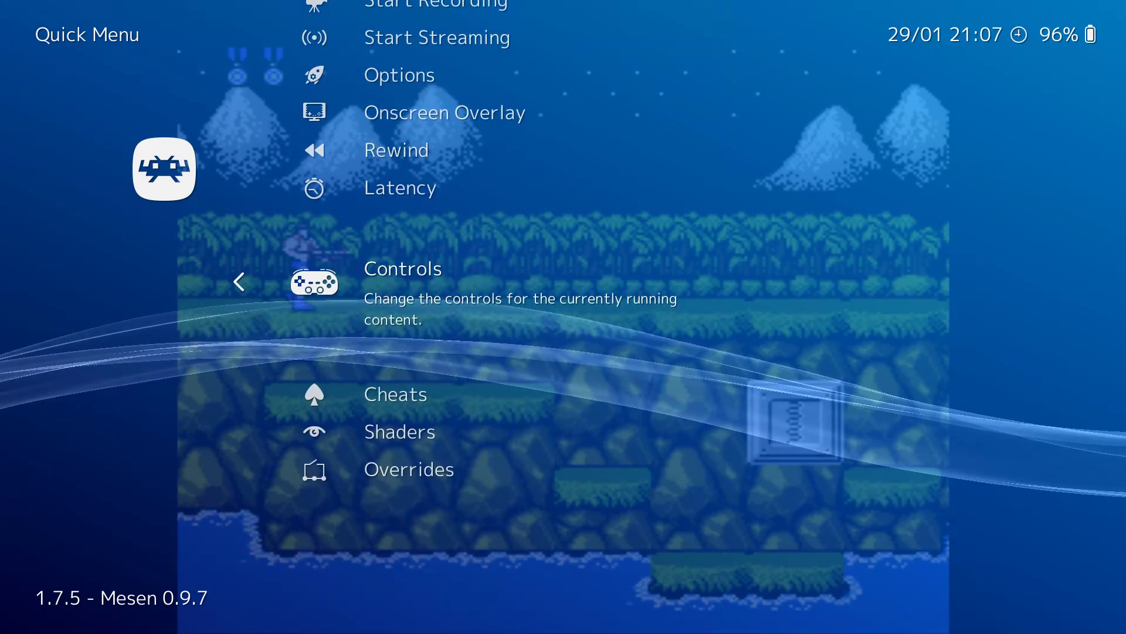
key(Return)
- Examine the Device Type and Analog To Digital Type settings for all users and the remap file options in the Controls settings
key(Down)
key(Down)
key(Down)
key(Down)
key(Down)
key(Down)
key(Down)
key(Down)
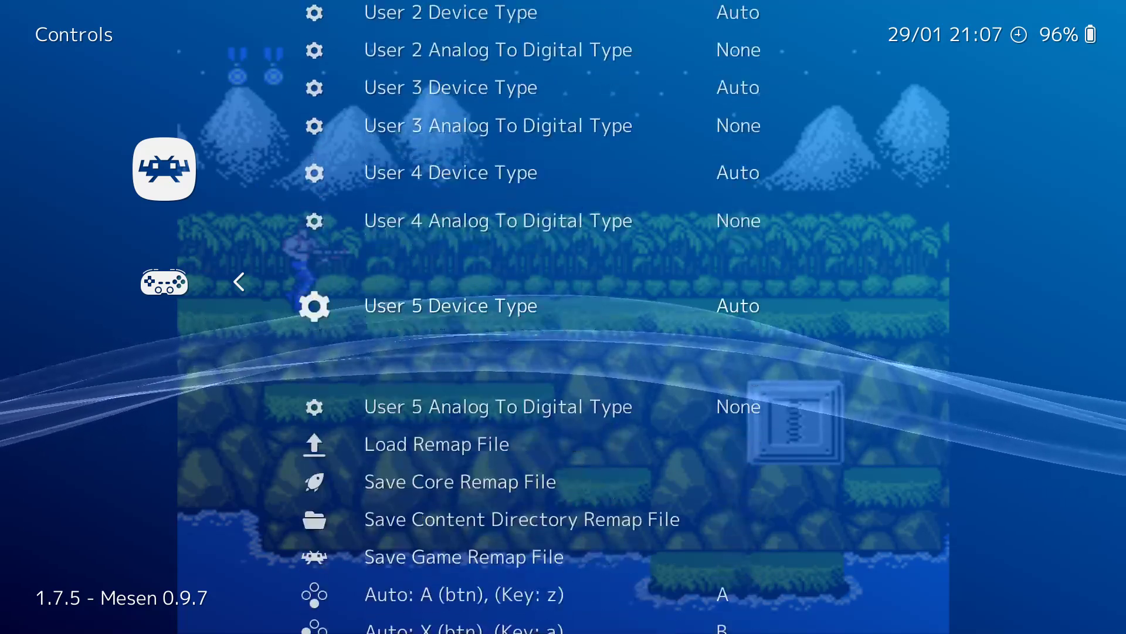
key(Up)
key(Up)
key(Up)
key(Up)
key(Down)
key(Down)
key(Down)
key(Down)
key(Down)
key(Down)
key(Down)
key(Down)
key(Down)
key(Down)
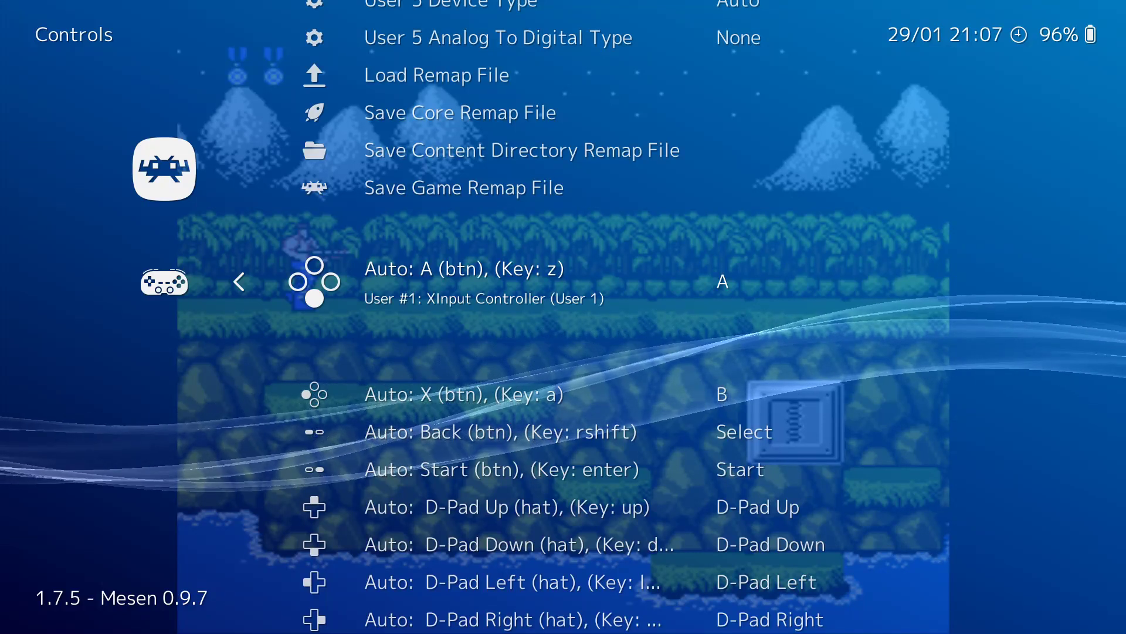
- Look through the User 1 controller mappings from the X button to the Y button
key(Down)
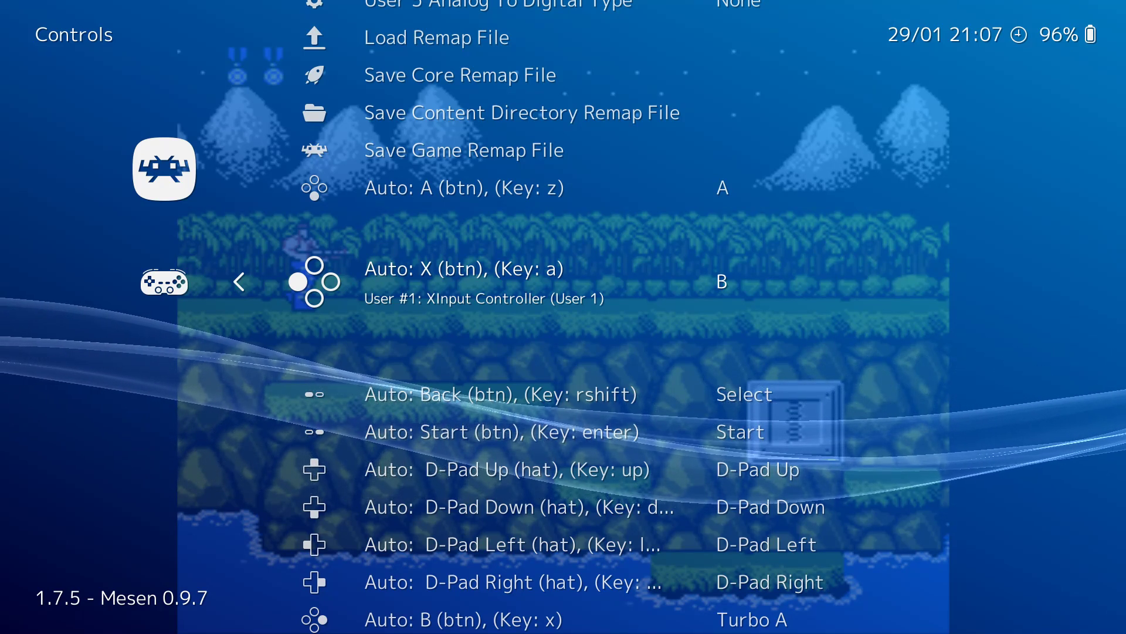
key(Down)
key(Down)
key(Down)
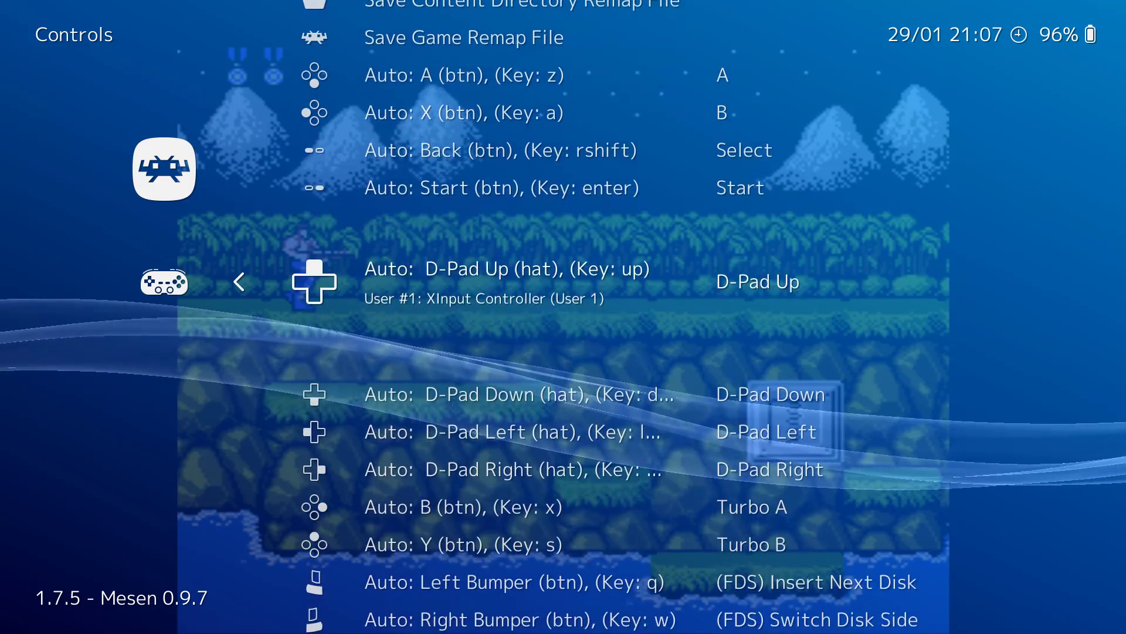
key(Down)
key(Down)
key(Down)
key(Down)
key(Down)
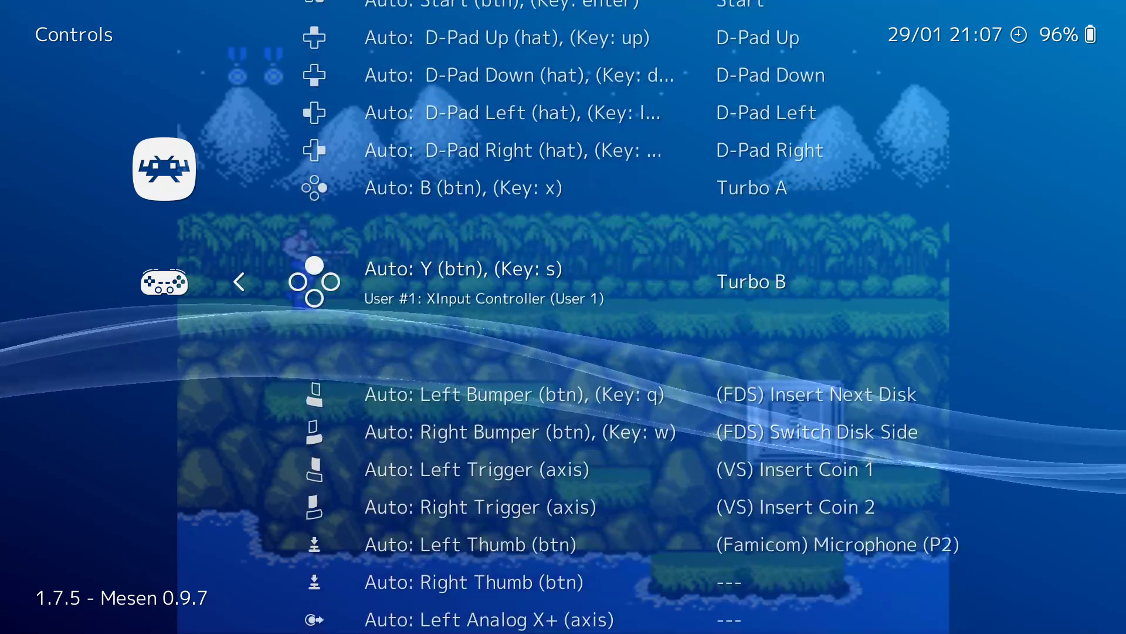
- Review the User 1 button assignments again one by one, from A through Select, Start and the D-Pad to Turbo A
key(Up)
key(Up)
key(Up)
key(Up)
key(Up)
key(Up)
key(Up)
key(Up)
key(Up)
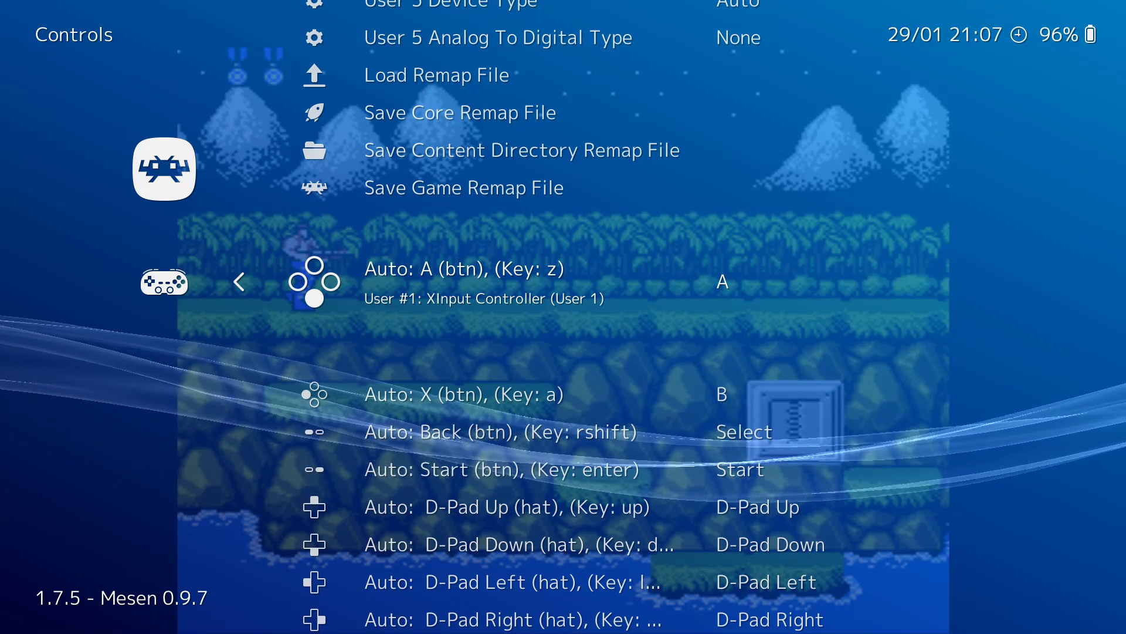
key(Down)
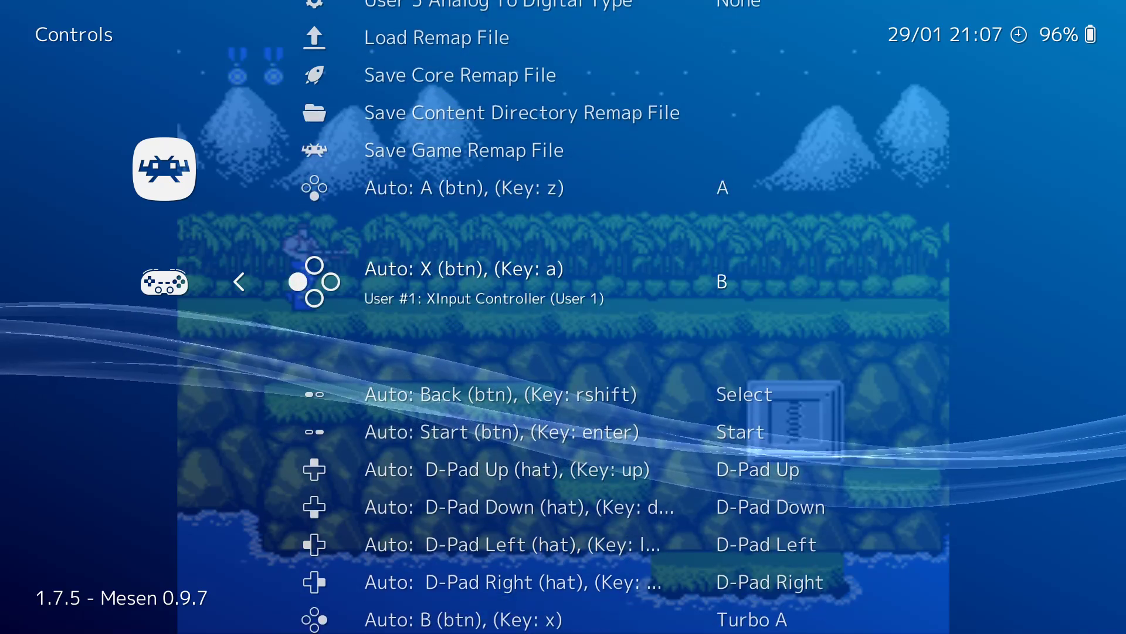
key(Down)
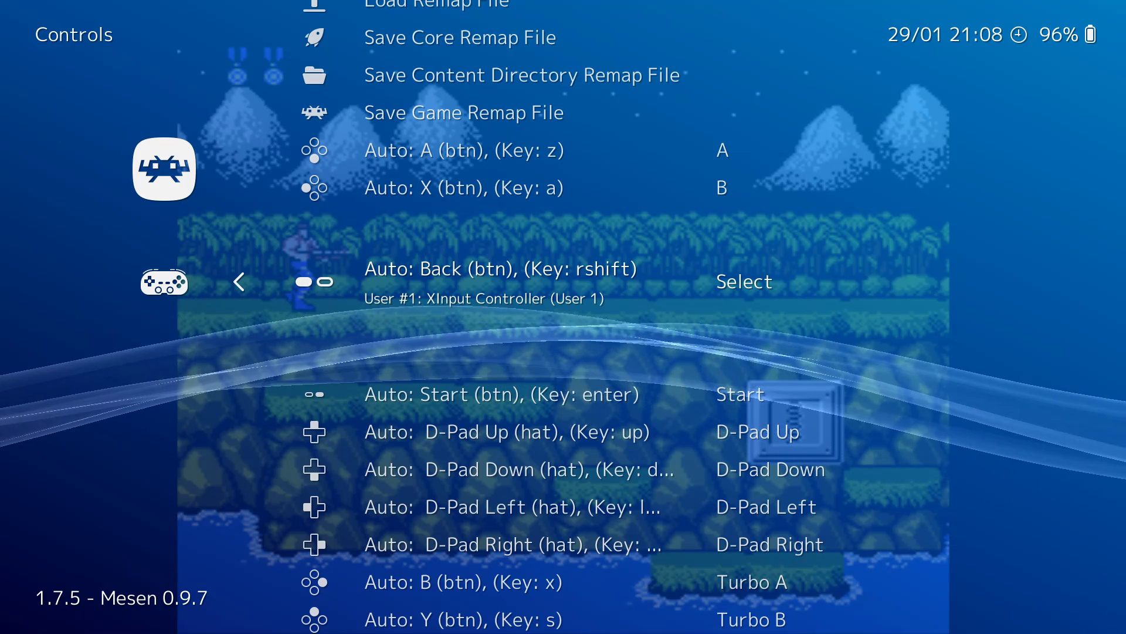
key(Down)
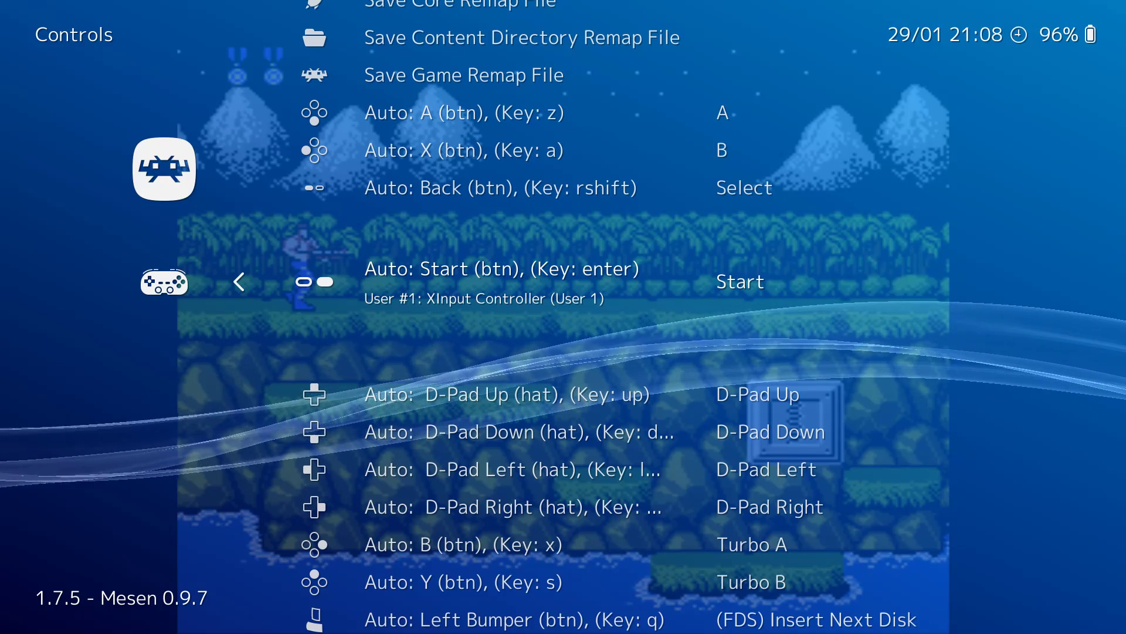
key(Down)
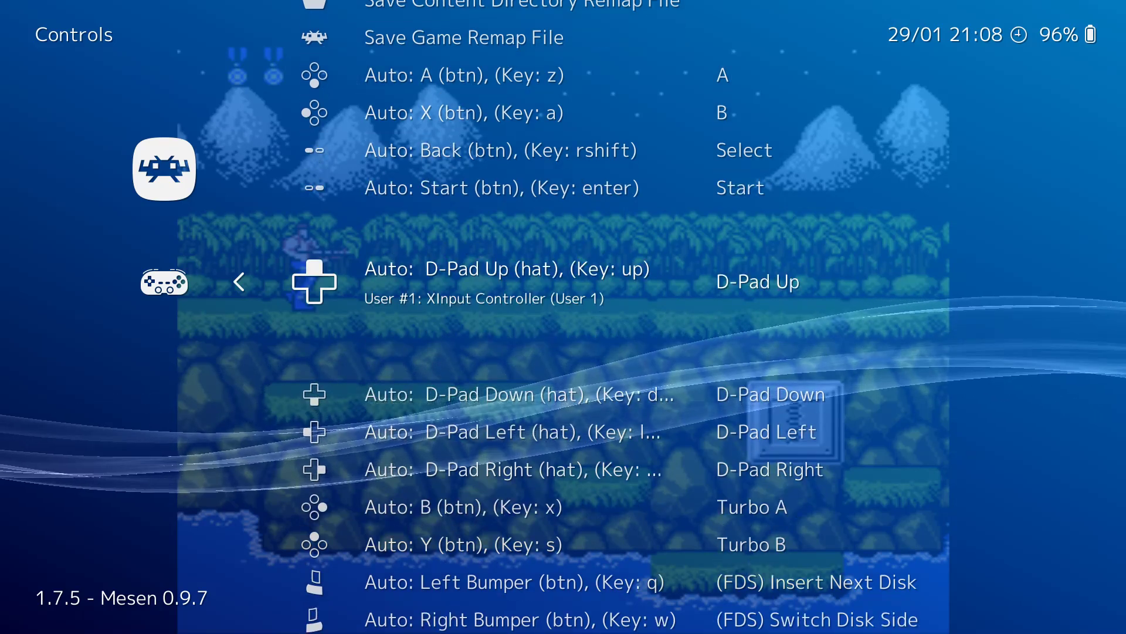
key(Down)
key(Down)
key(Down)
key(Down)
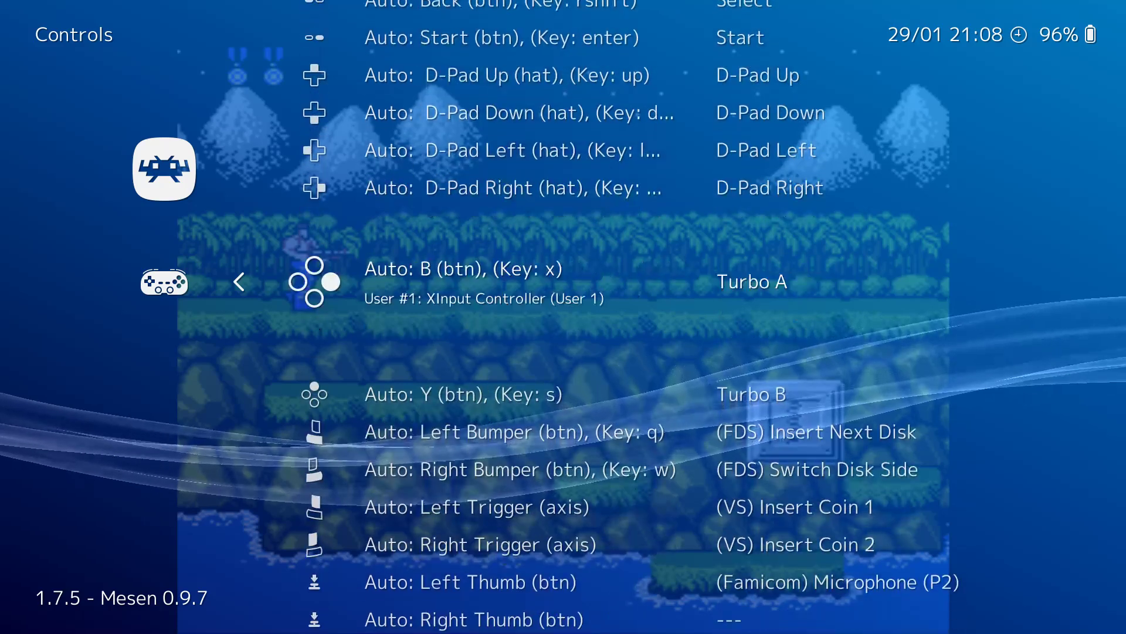
- Check the remap file saving options above the button mappings and return to the Quick Menu
key(Up)
key(Up)
key(Up)
key(Up)
key(Up)
key(Up)
key(Up)
key(Up)
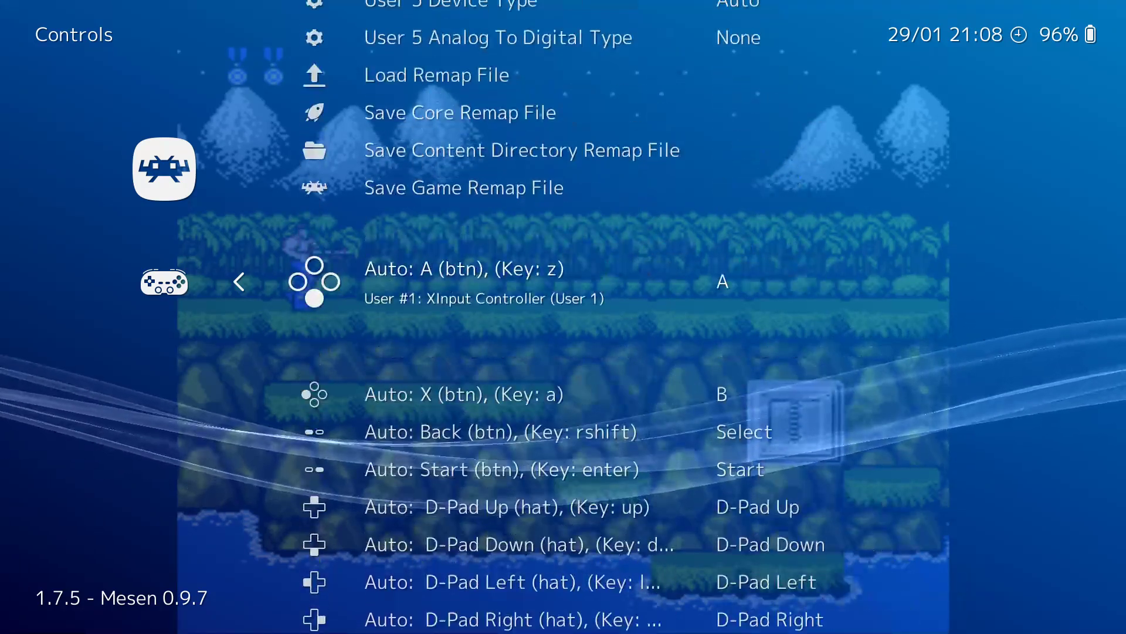
key(Up)
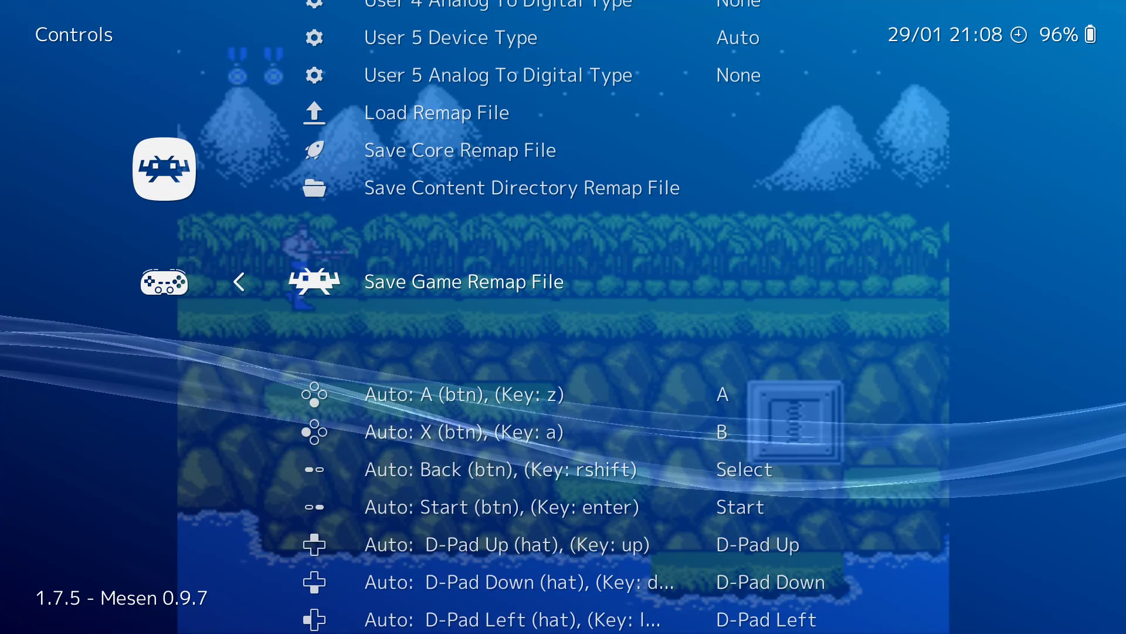
key(Up)
key(Up)
key(Up)
key(Up)
key(Up)
key(Up)
key(Up)
key(Up)
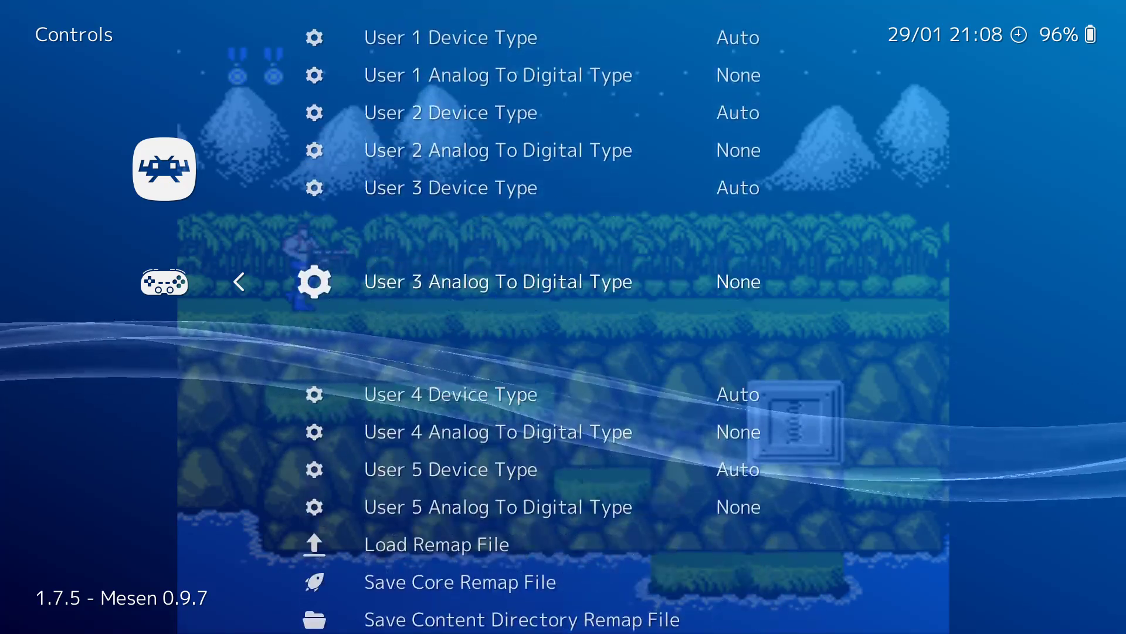
key(Up)
key(Up)
key(Up)
key(BackSpace)
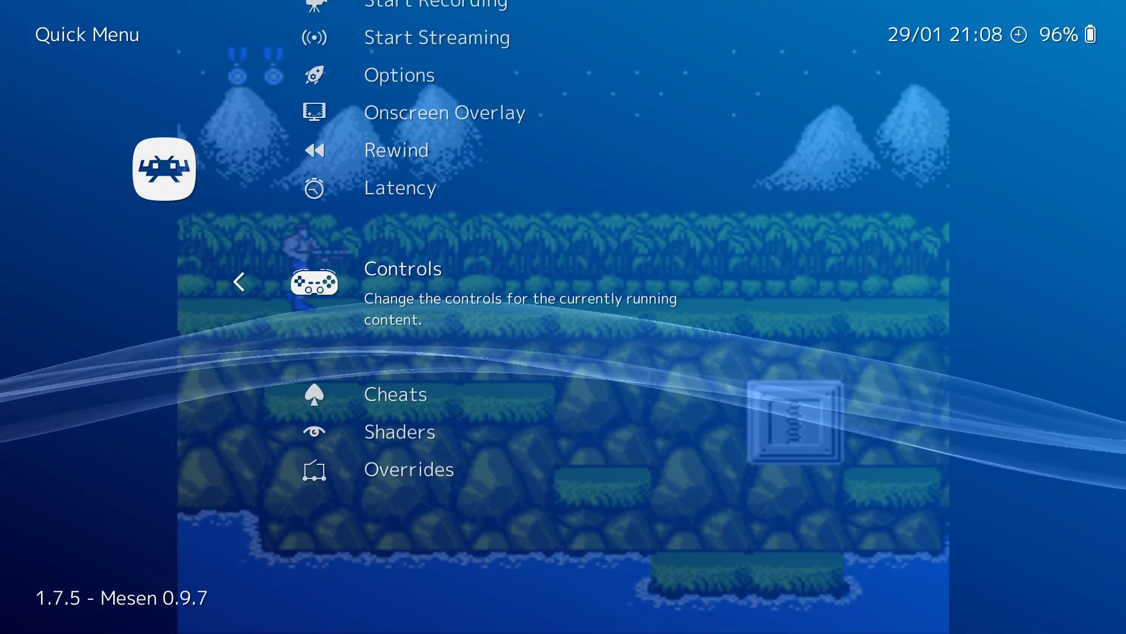
- Close the running content and return to the Main Menu
key(Down)
key(Down)
key(Up)
key(Up)
key(Up)
key(Up)
key(Up)
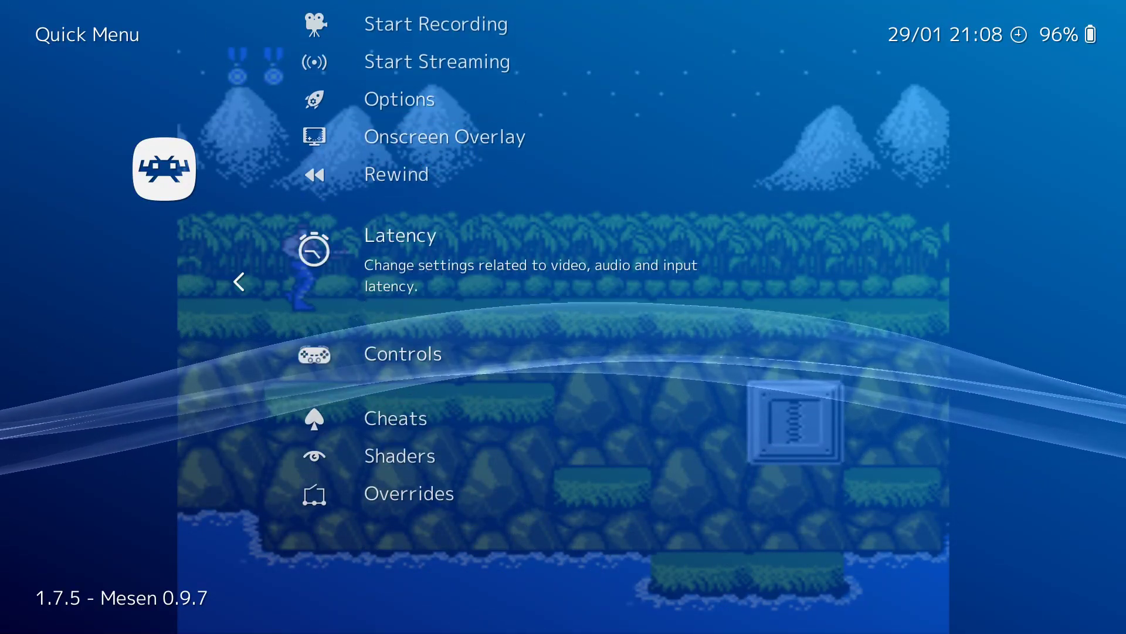
key(Up)
key(Up)
key(Up)
key(Up)
key(Up)
key(Up)
key(Up)
key(Up)
key(Up)
key(Up)
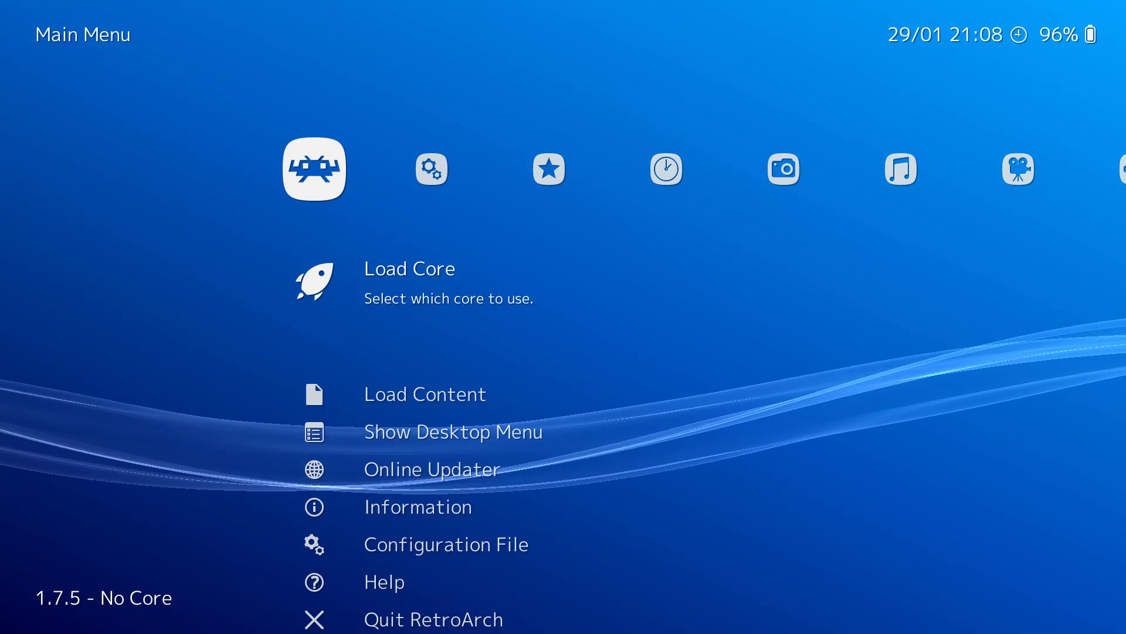
- Open the Directory settings
key(Right)
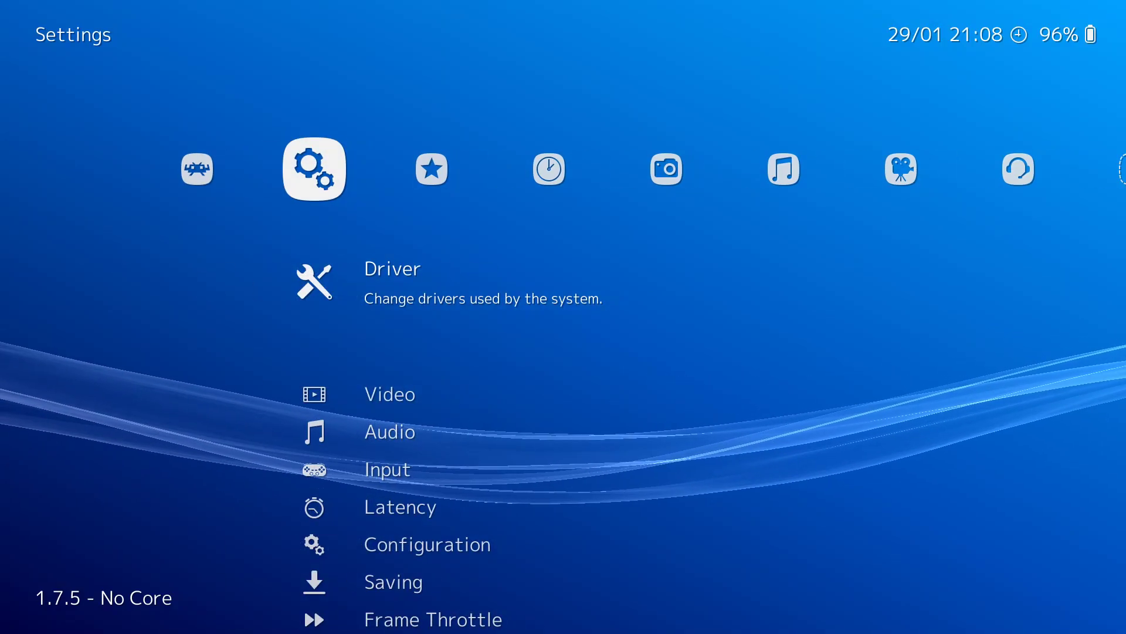
key(Down)
key(Down)
key(Down)
key(Down)
key(Down)
key(Down)
key(Down)
key(Down)
key(Down)
key(Down)
key(Down)
key(Down)
key(Down)
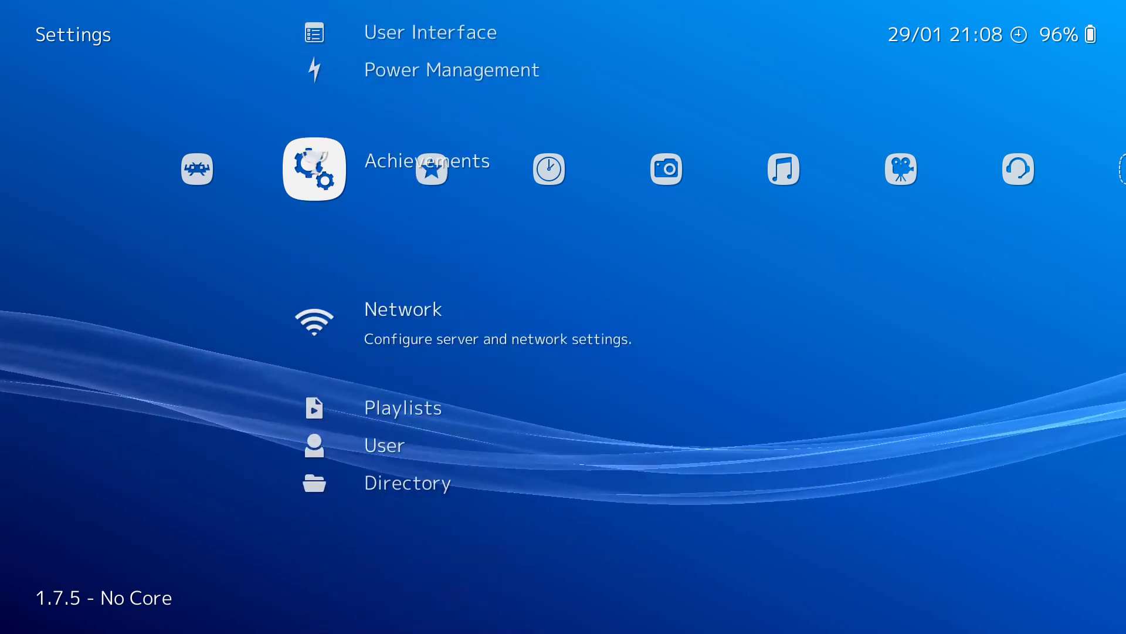
key(Down)
key(Down)
key(Down)
key(Return)
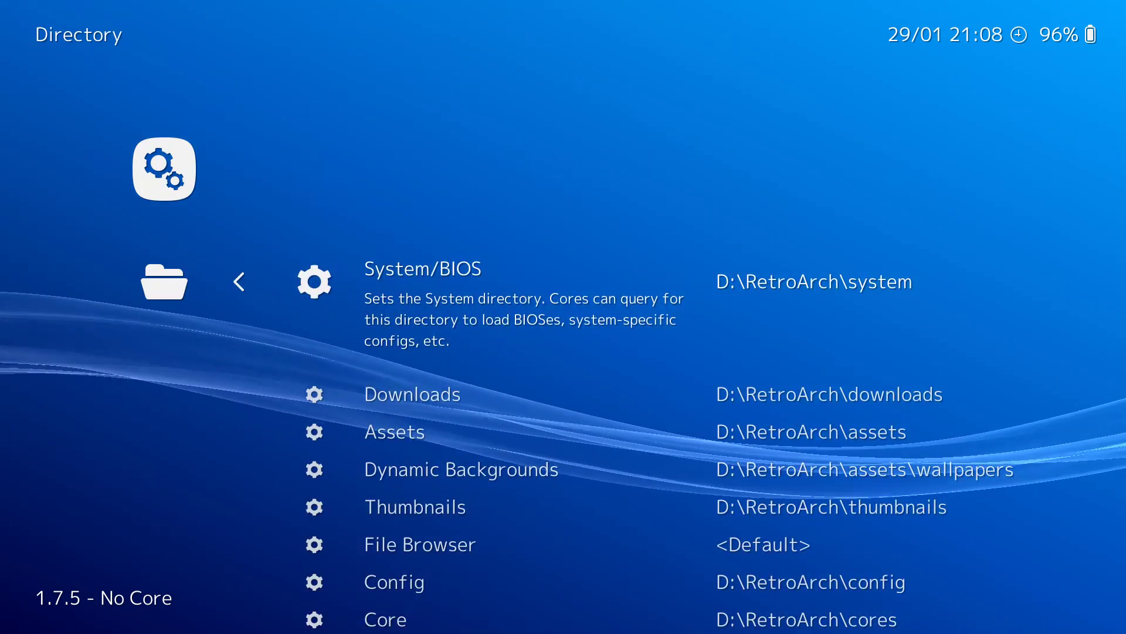
- Set the File Browser start directory to D:\Roms
key(Down)
key(Down)
key(Down)
key(Down)
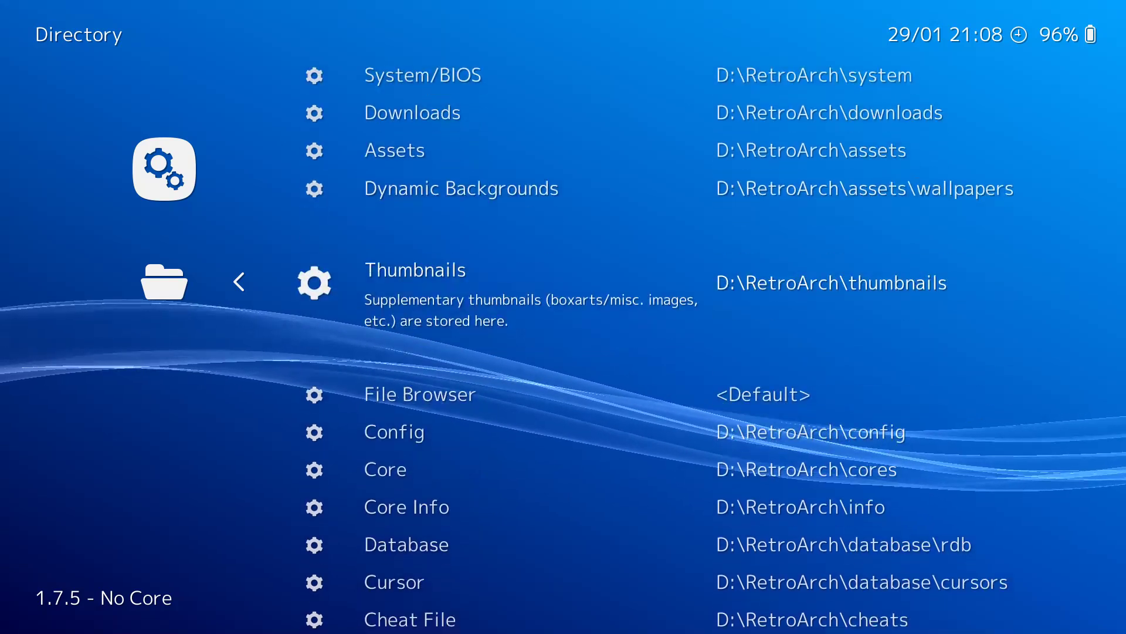
key(Down)
key(Return)
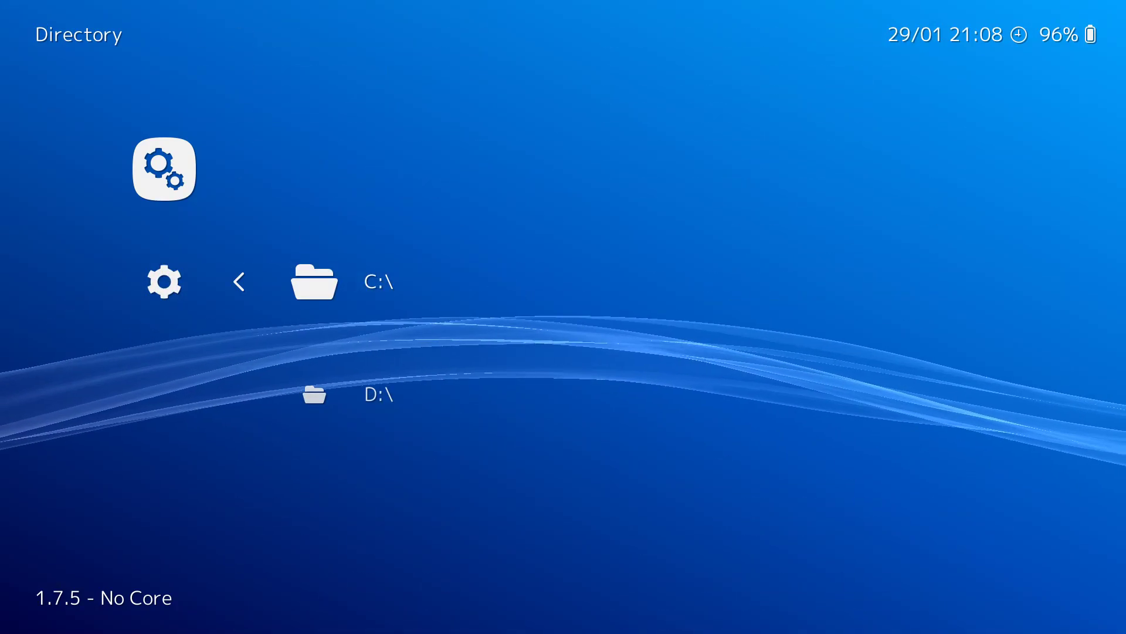
key(Down)
key(Up)
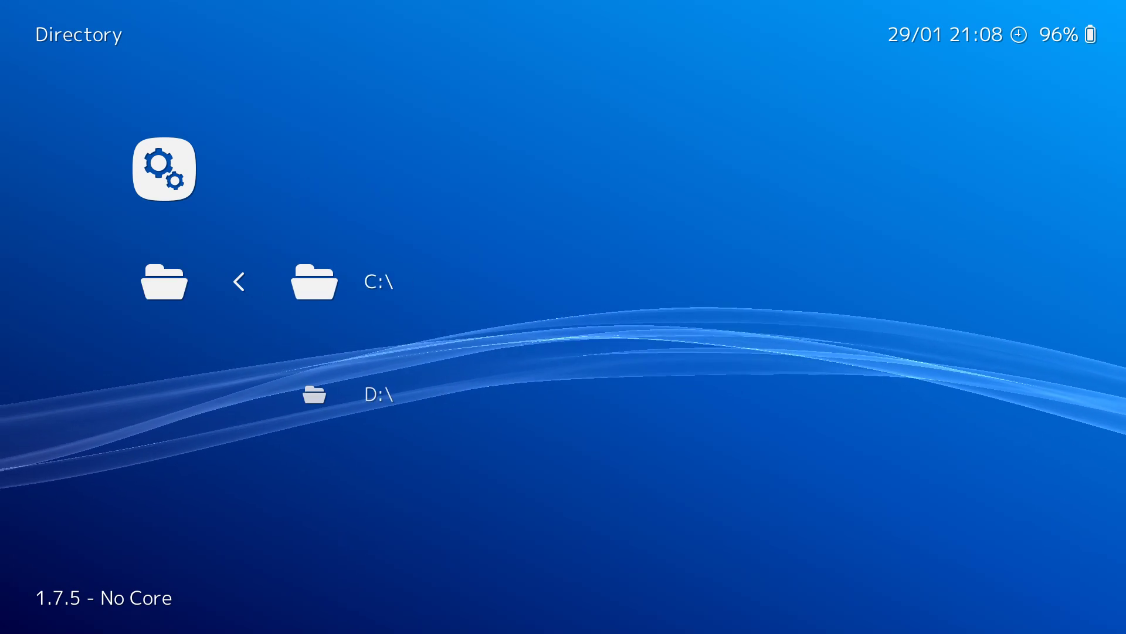
key(Down)
key(Return)
key(Down)
key(Down)
key(Down)
key(Down)
key(Down)
key(Down)
key(Down)
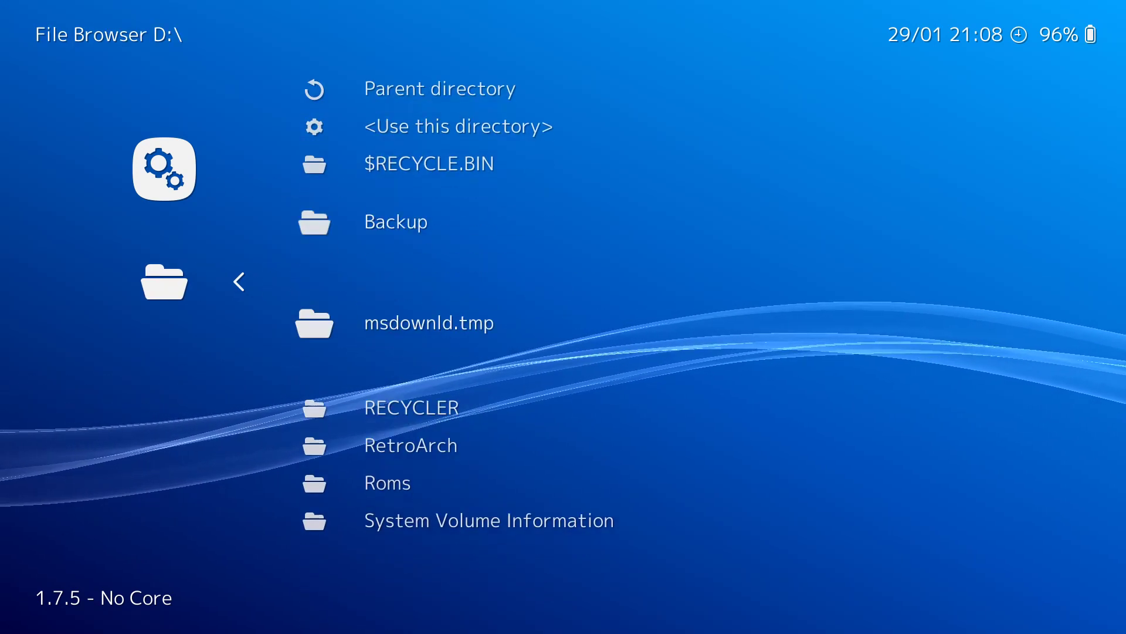
key(Return)
key(Down)
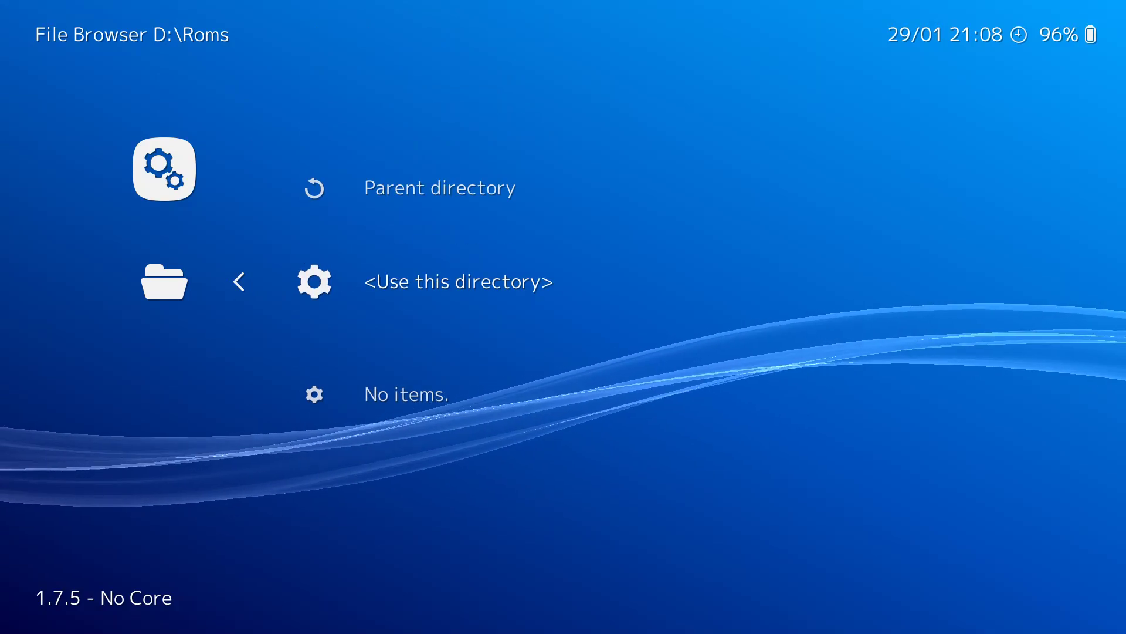
key(Return)
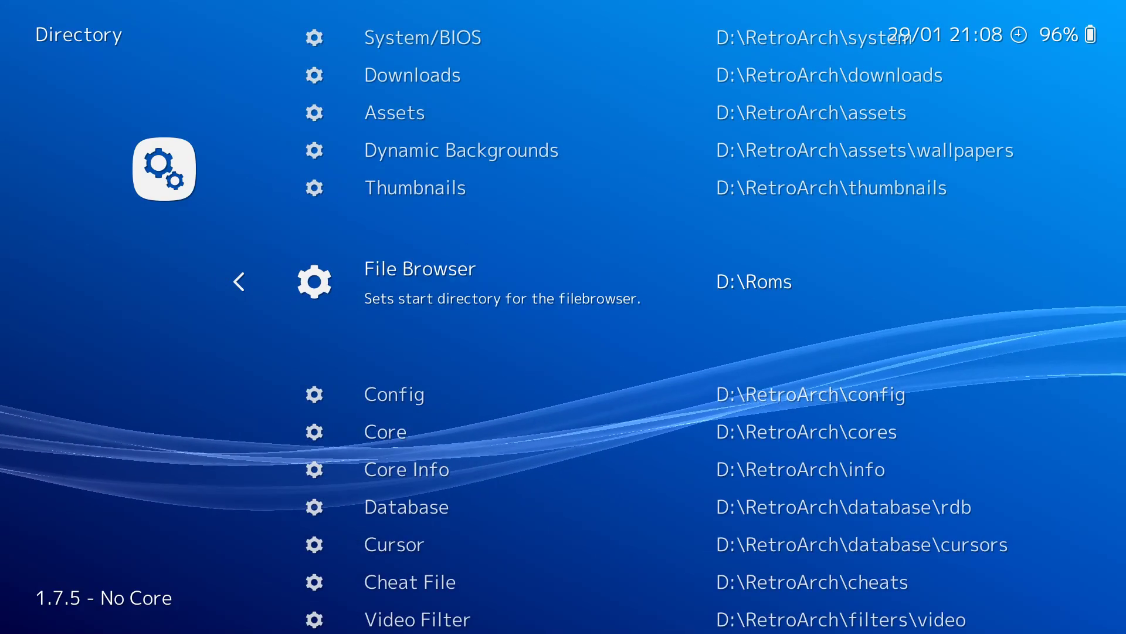
- Return to the Main Menu and open the Start directory under Load Content
key(BackSpace)
key(Left)
key(Down)
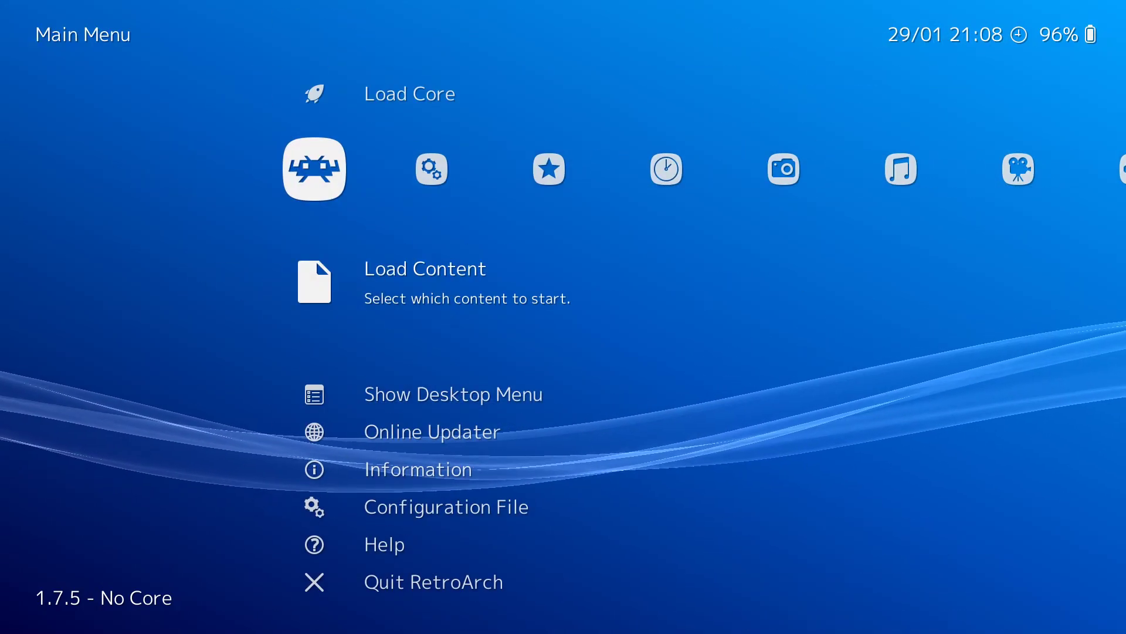
key(Return)
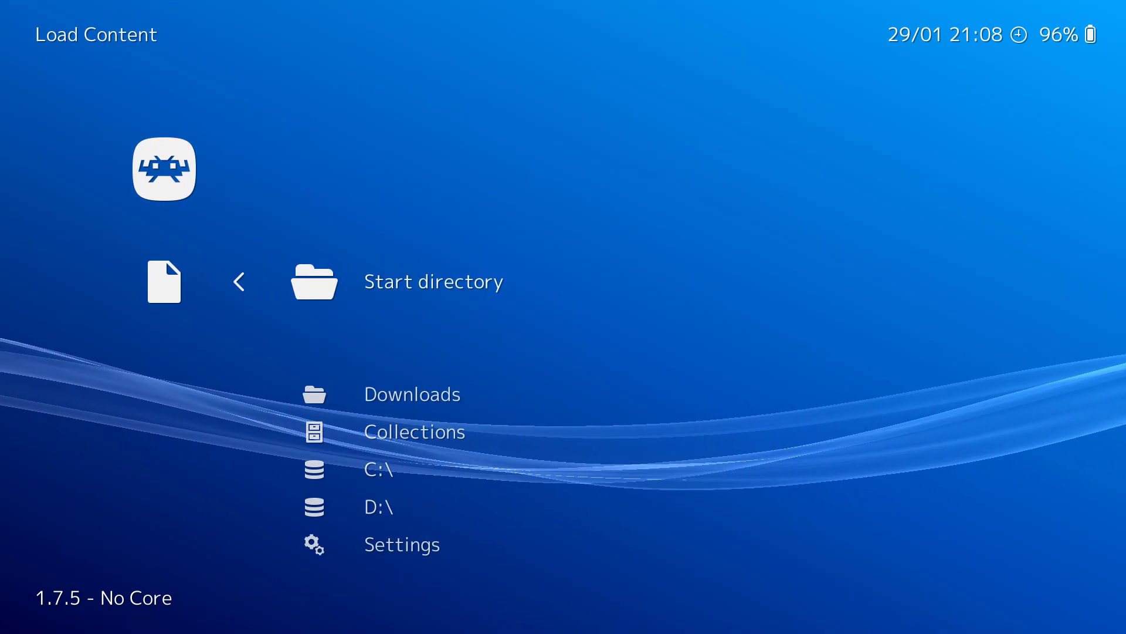
key(Return)
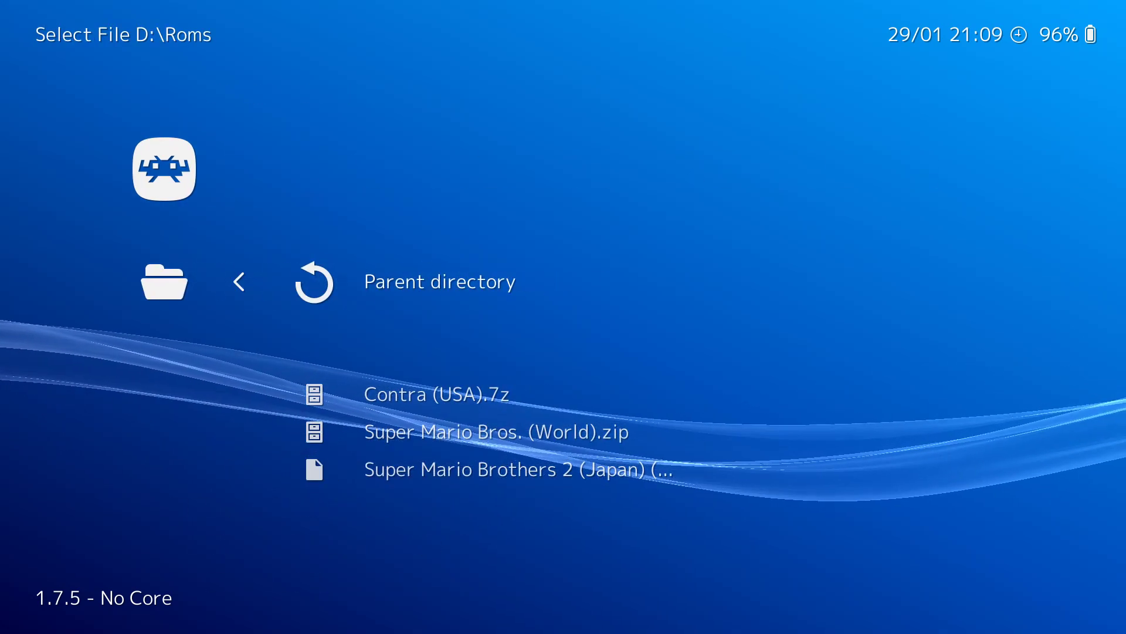
- Browse manually to the Roms folder through the D:\ drive for comparison, and return to the Load Content list
key(BackSpace)
key(Down)
key(Down)
key(Down)
key(Down)
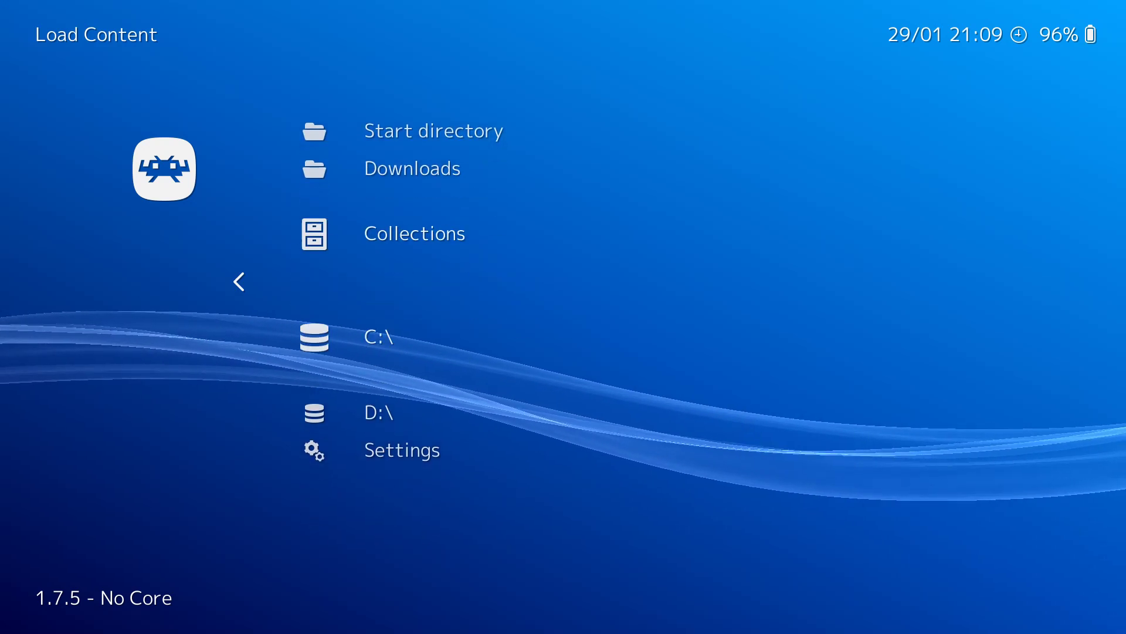
key(Return)
key(Down)
key(Down)
key(Down)
key(Down)
key(Down)
key(Return)
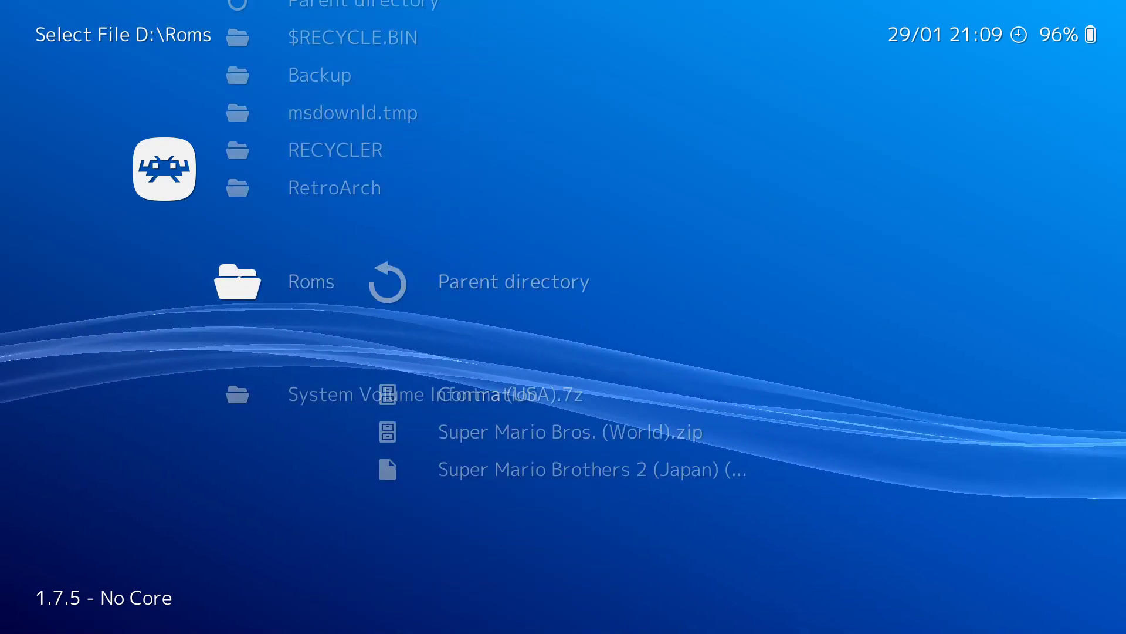
key(Down)
key(BackSpace)
key(BackSpace)
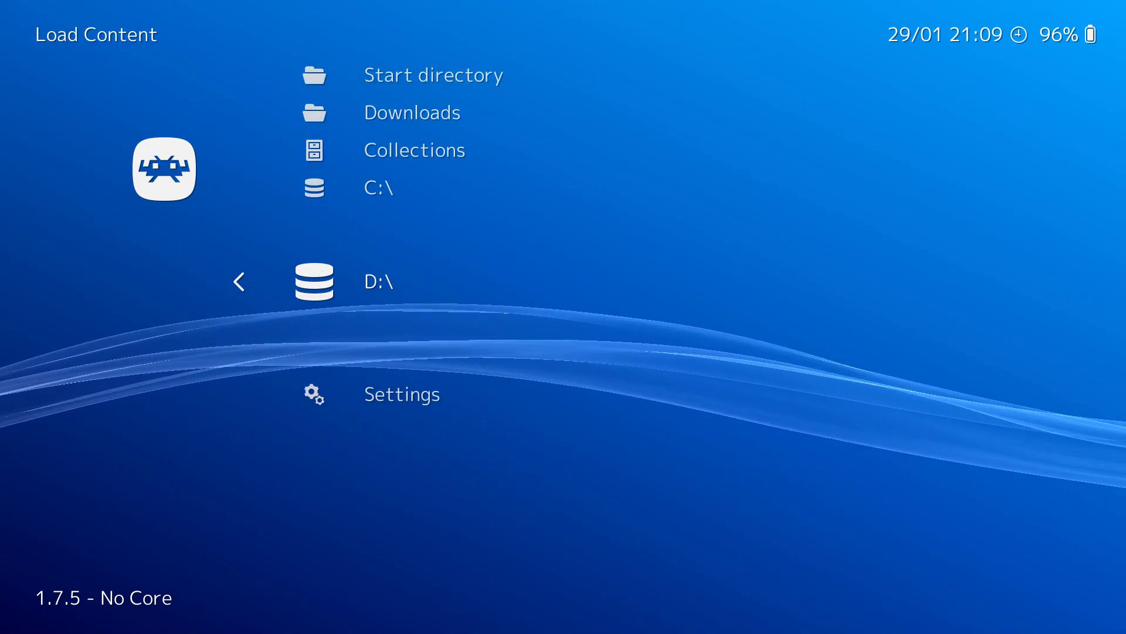
- Reopen Load Content from the Main Menu, enter the Start directory and highlight Super Mario Bros. (World).zip
key(BackSpace)
key(Up)
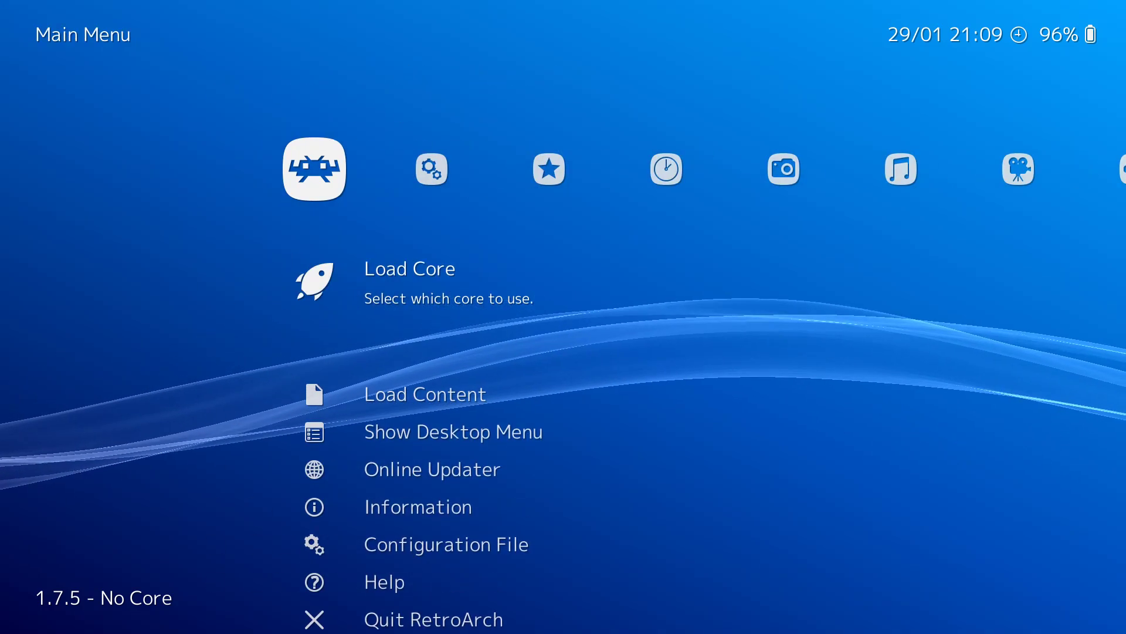
key(Down)
key(Return)
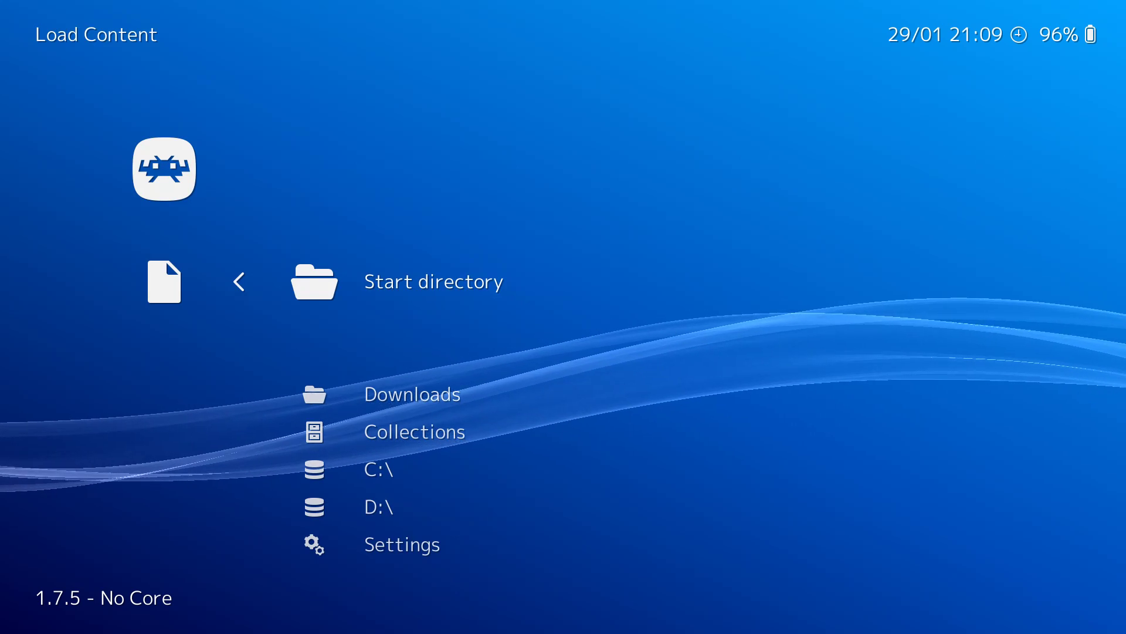
key(Return)
key(Down)
key(Down)
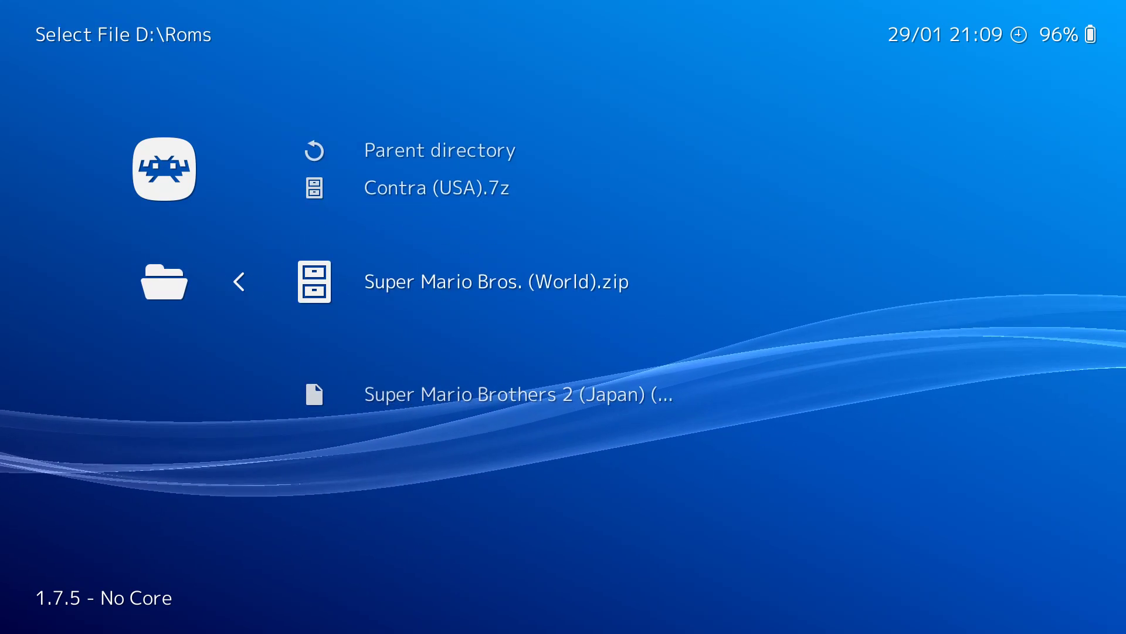
- Load the Super Mario Bros. (World).zip archive and play the beginning of World 1-1
key(Return)
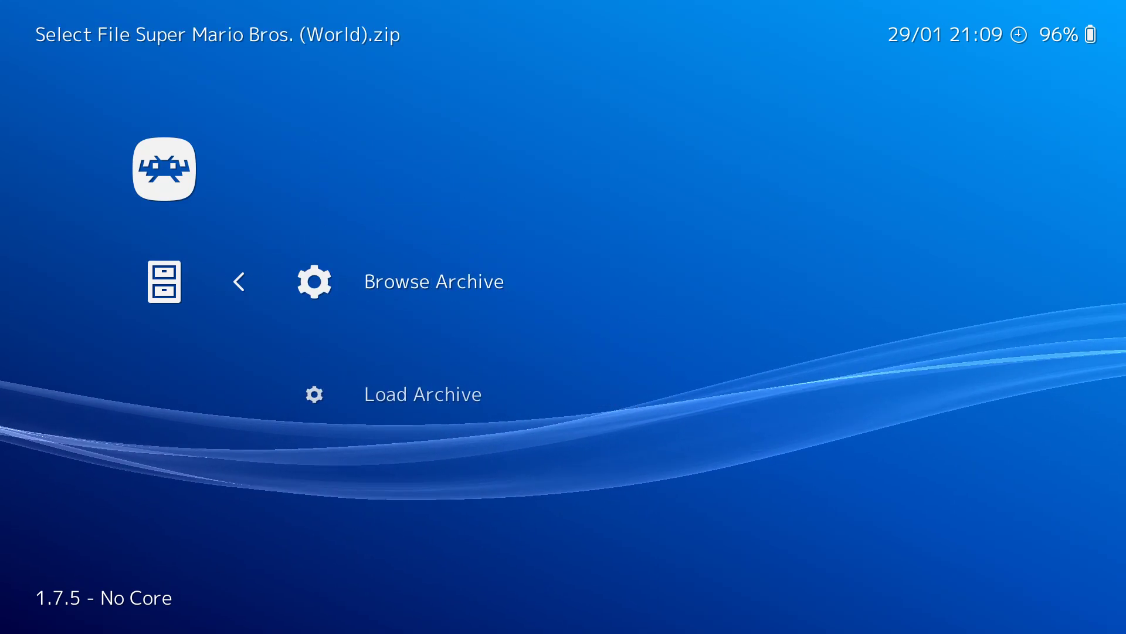
key(Return)
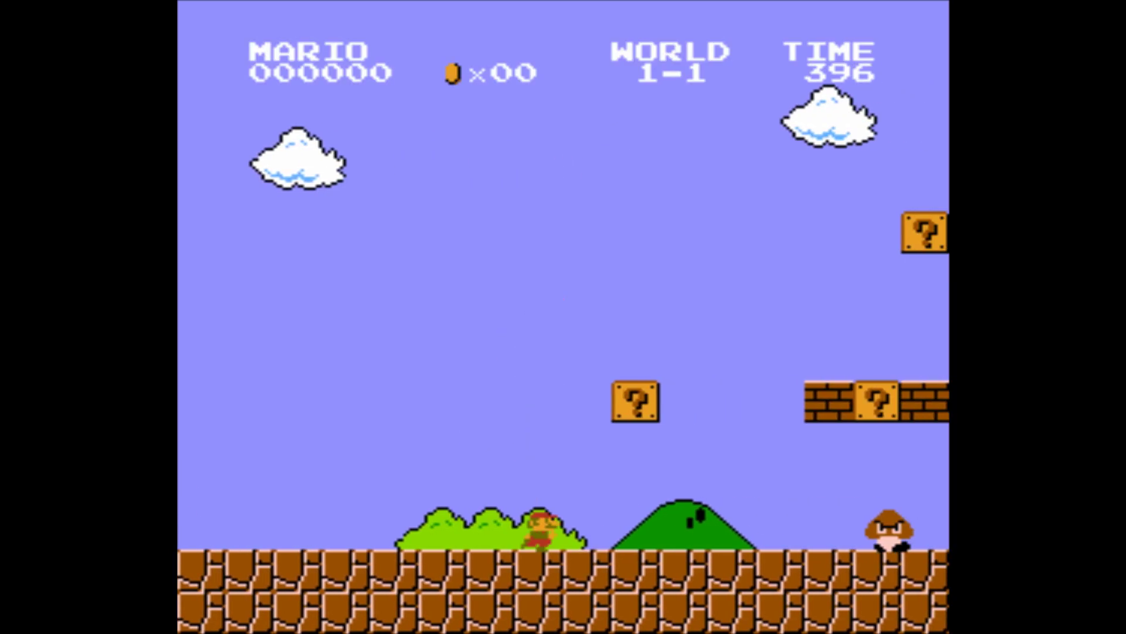
key(x)
key(x)
key(x)
key(x)
key(Left)
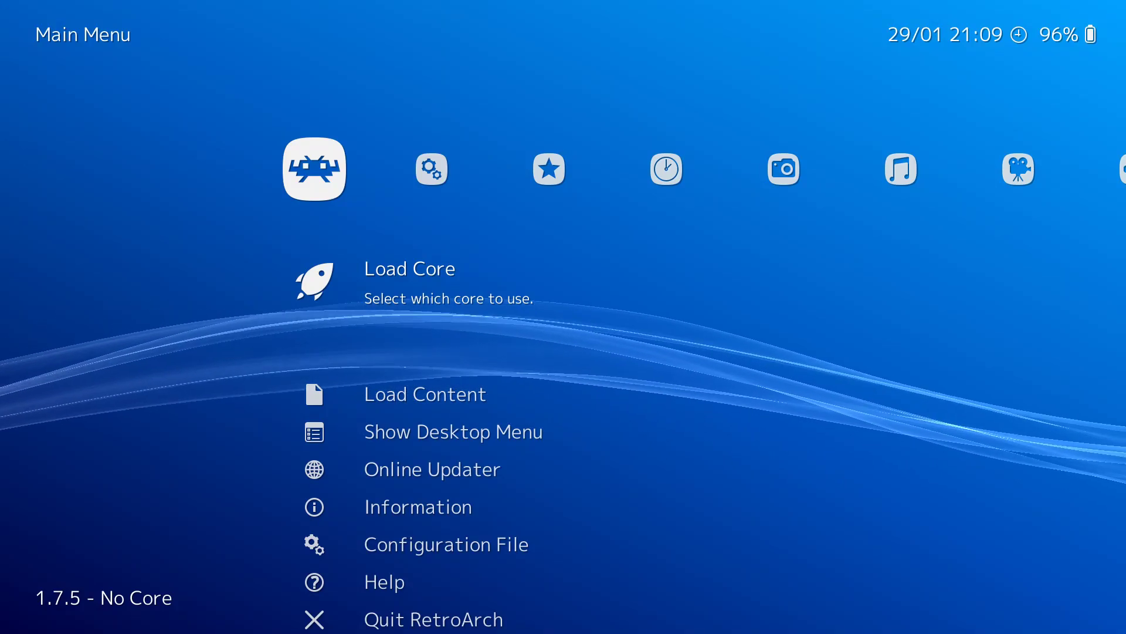
- Open the Start directory under Load Content and try to run the Super Mario Brothers 2 (Japan) disk game with Mesen
key(Down)
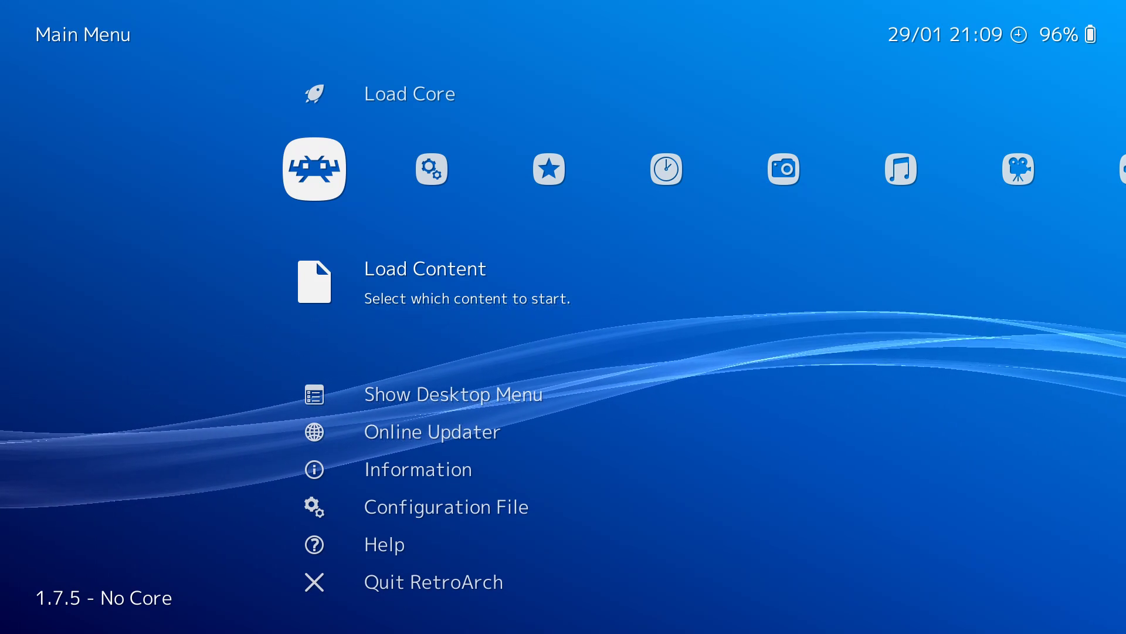
key(Return)
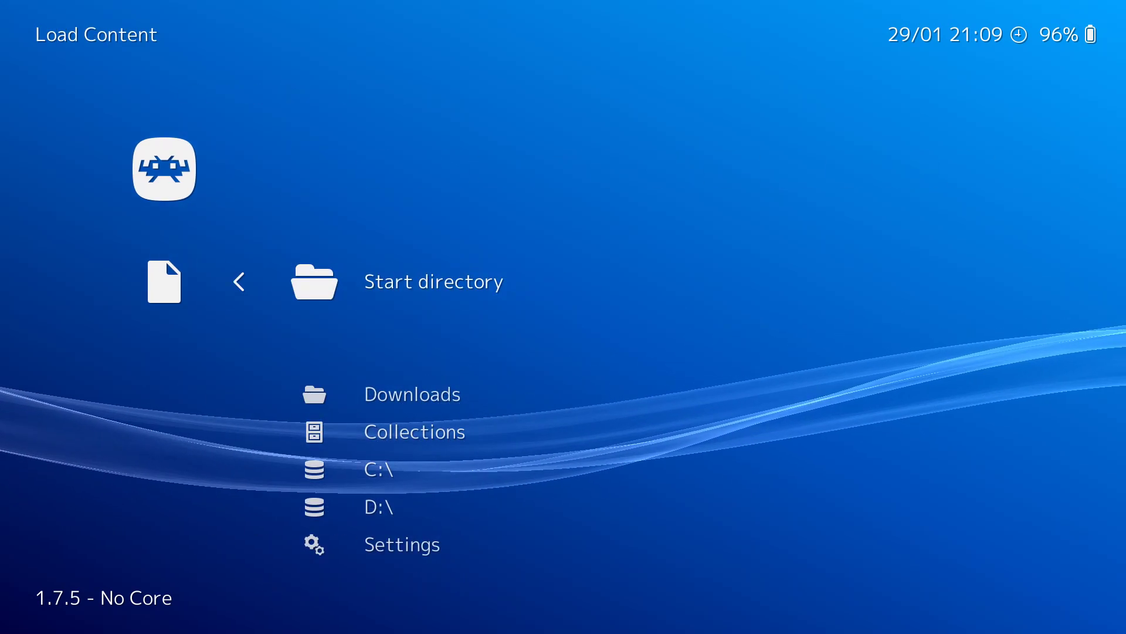
key(Return)
key(Down)
key(Down)
key(Down)
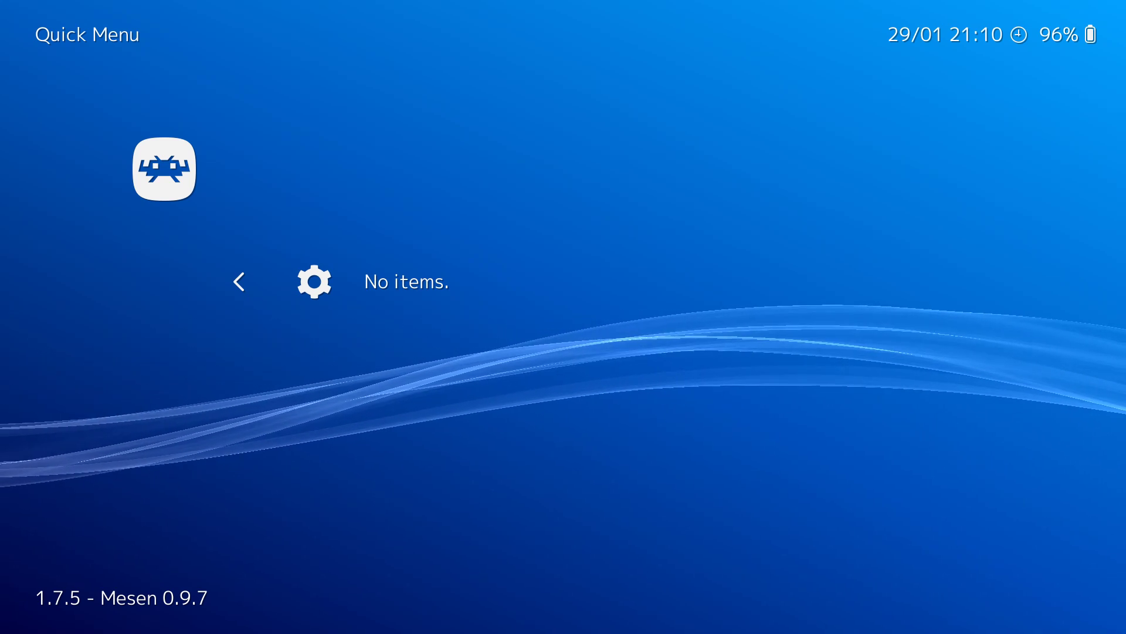
- Return to the Main Menu and open the Core Information for the loaded Mesen core
key(BackSpace)
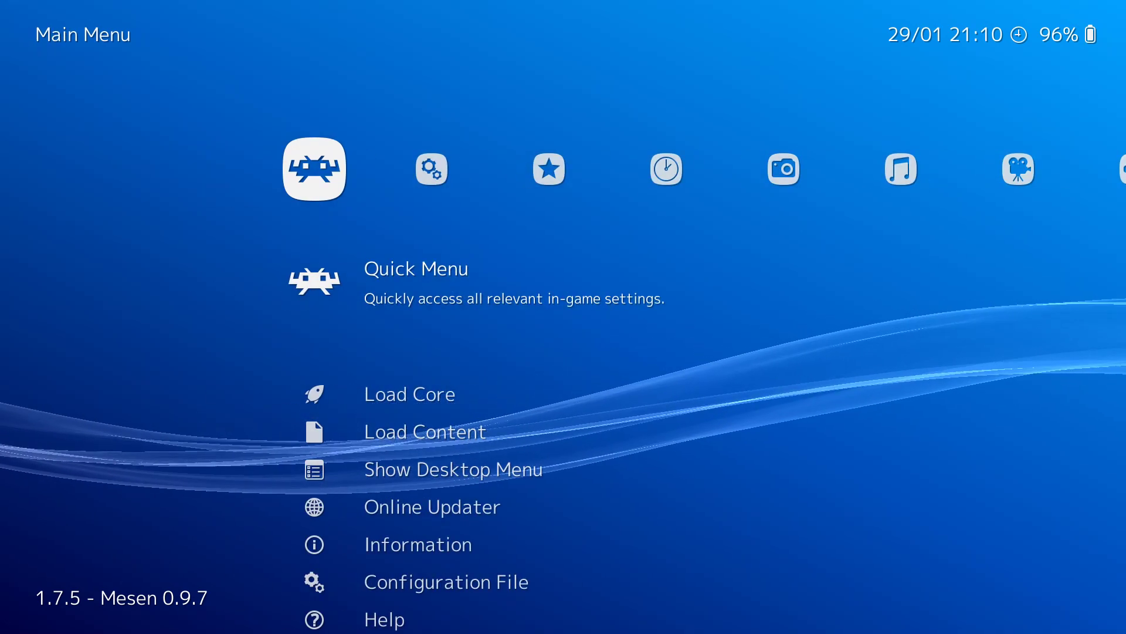
key(Down)
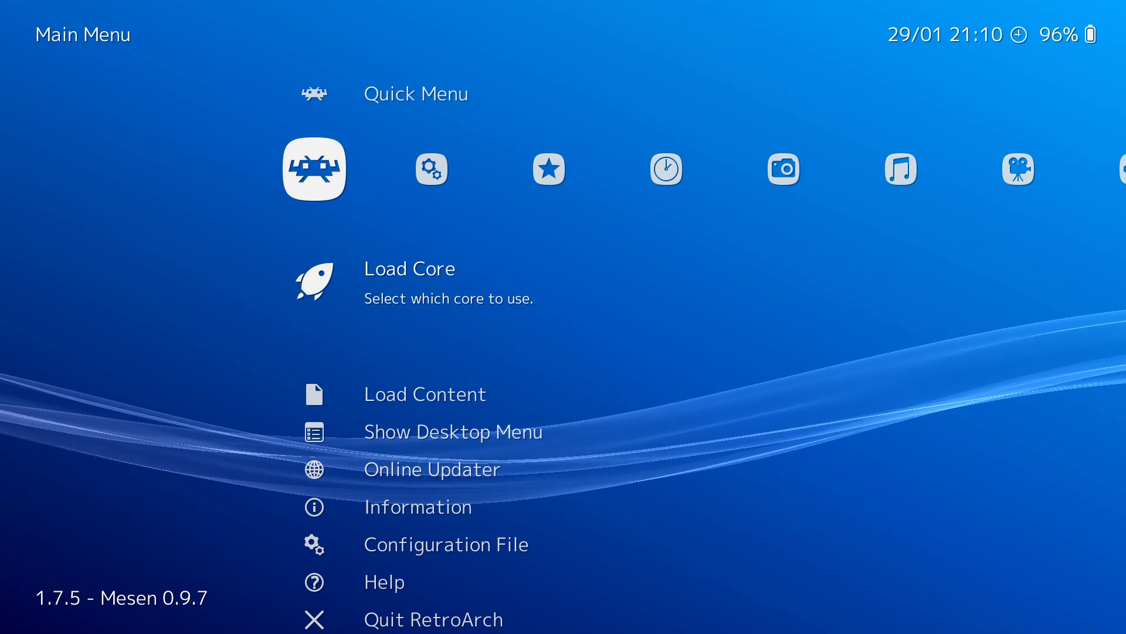
key(Down)
key(Down)
key(Down)
key(Down)
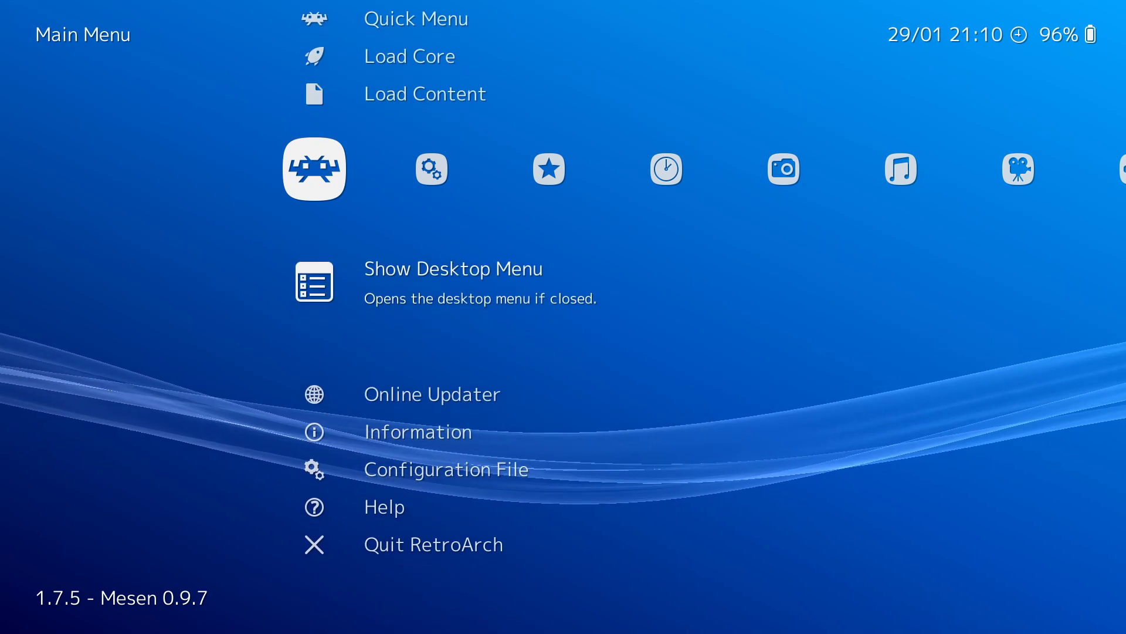
key(Return)
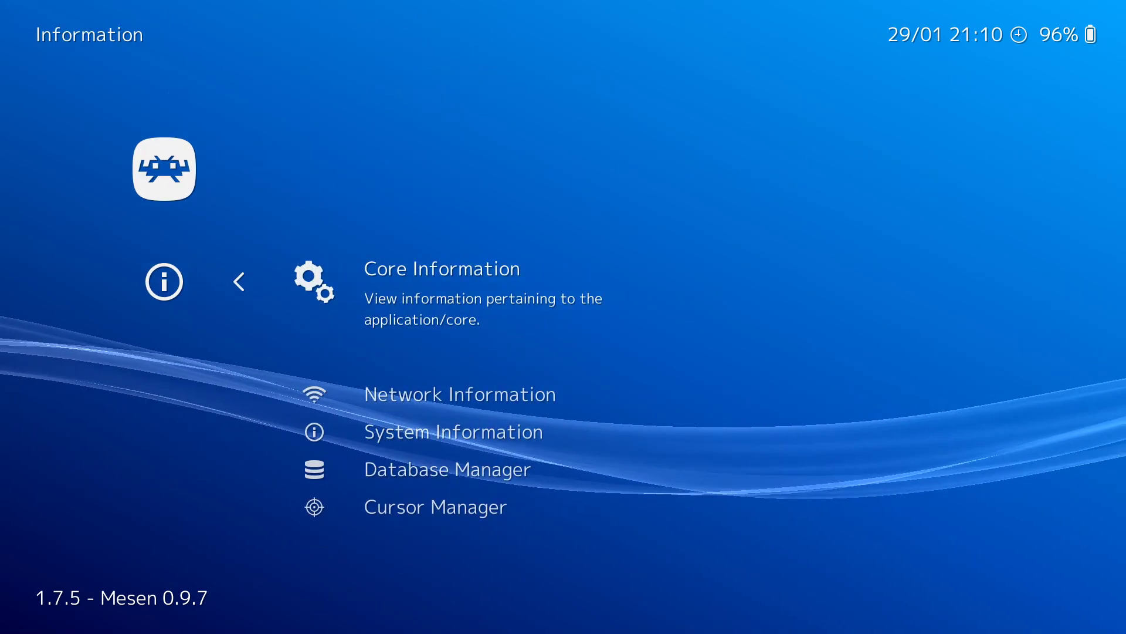
key(Return)
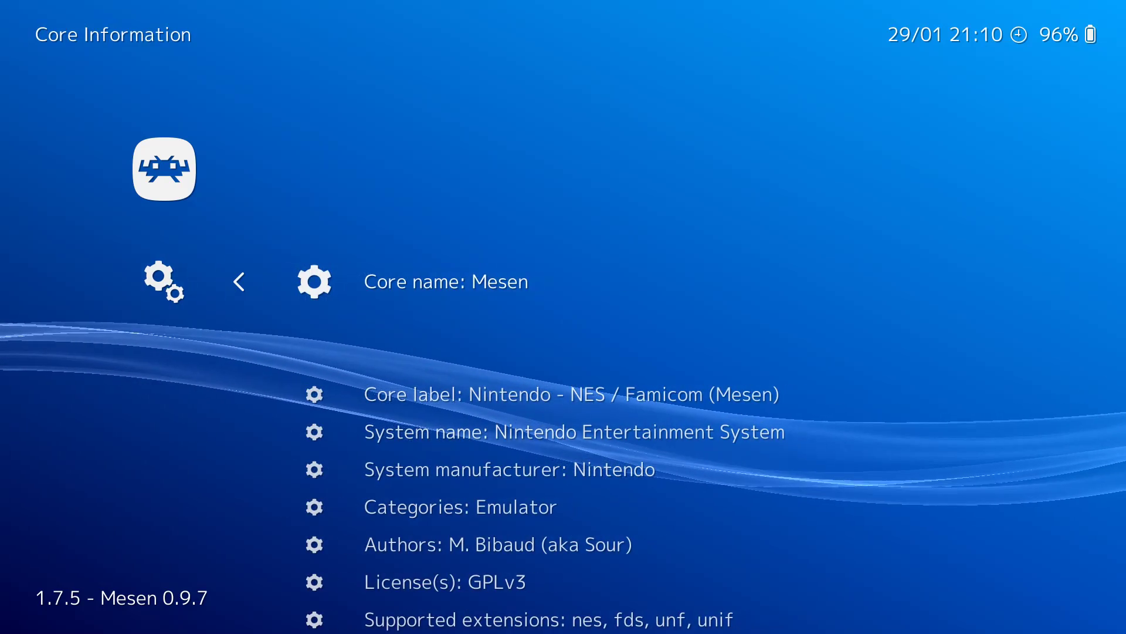
- Examine the Mesen core details, including supported extensions, required firmware files and the disksys.rom MD5 entry
key(Down)
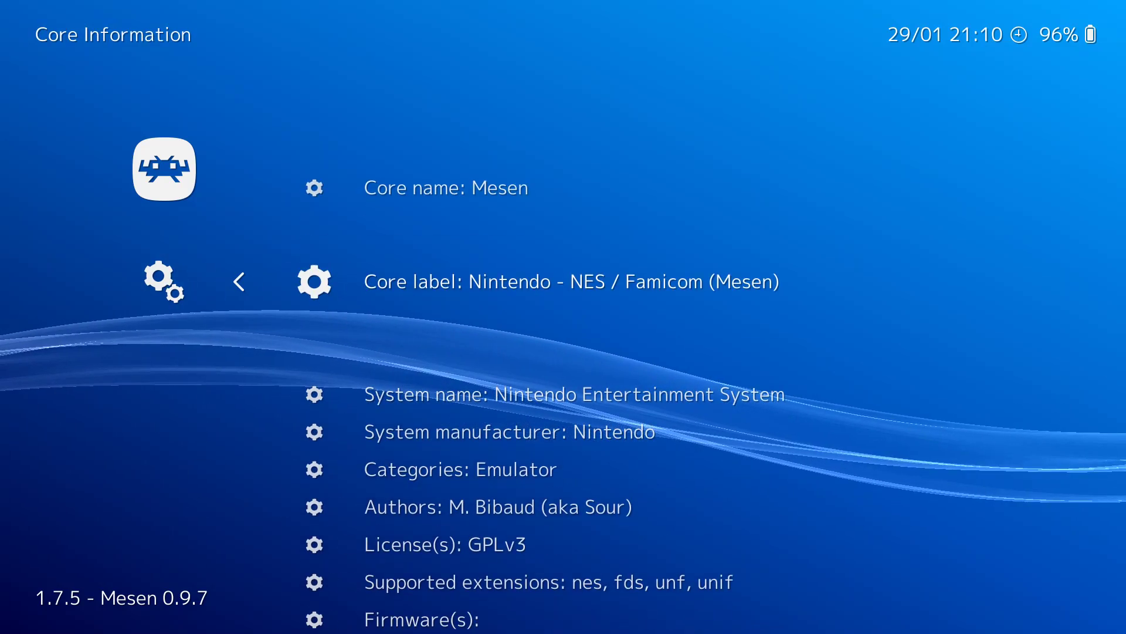
key(Down)
key(Down)
key(Down)
key(Down)
key(Down)
key(Down)
key(Down)
key(Down)
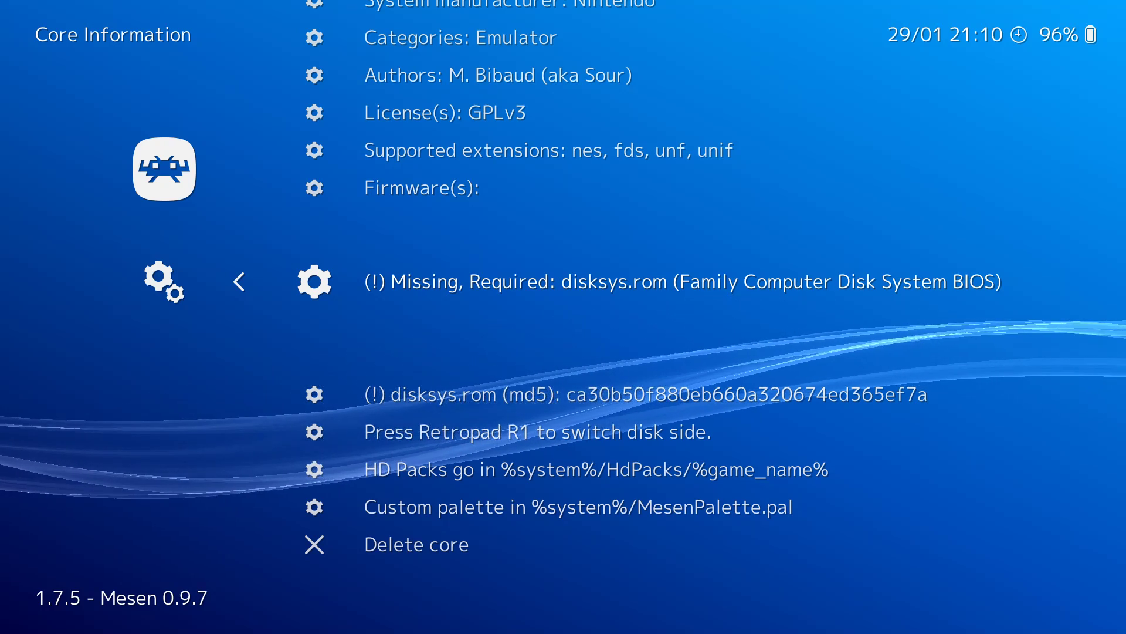
key(Down)
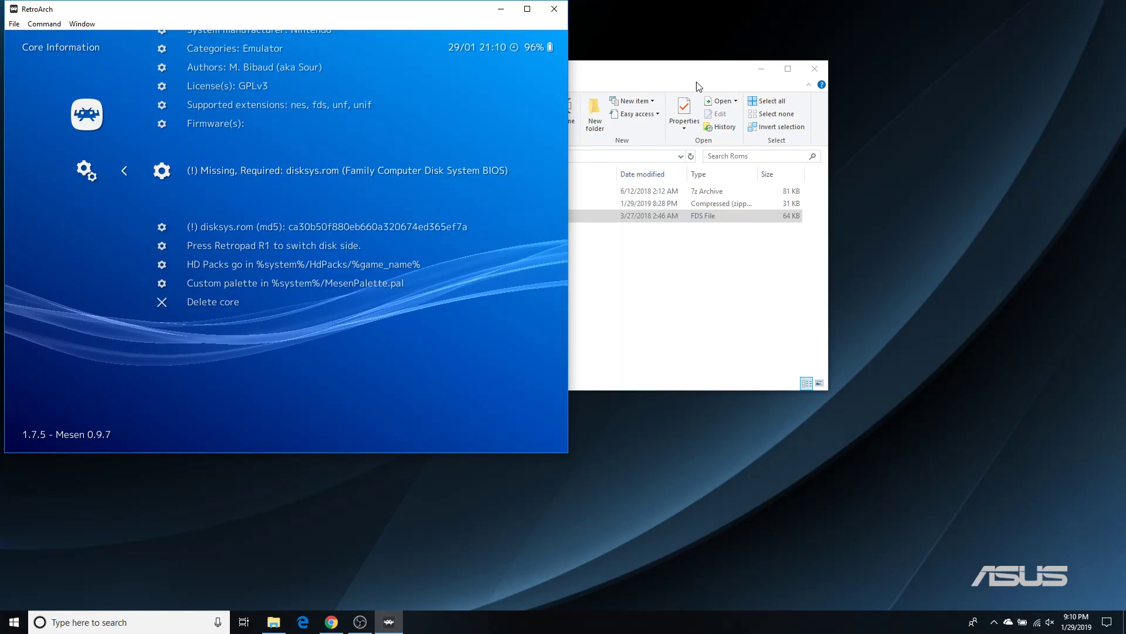
- Open the BIOS folder from the desktop and arrange its window beside RetroArch's core information and the Roms folder
click(699, 84)
drag(678, 80, 780, 80)
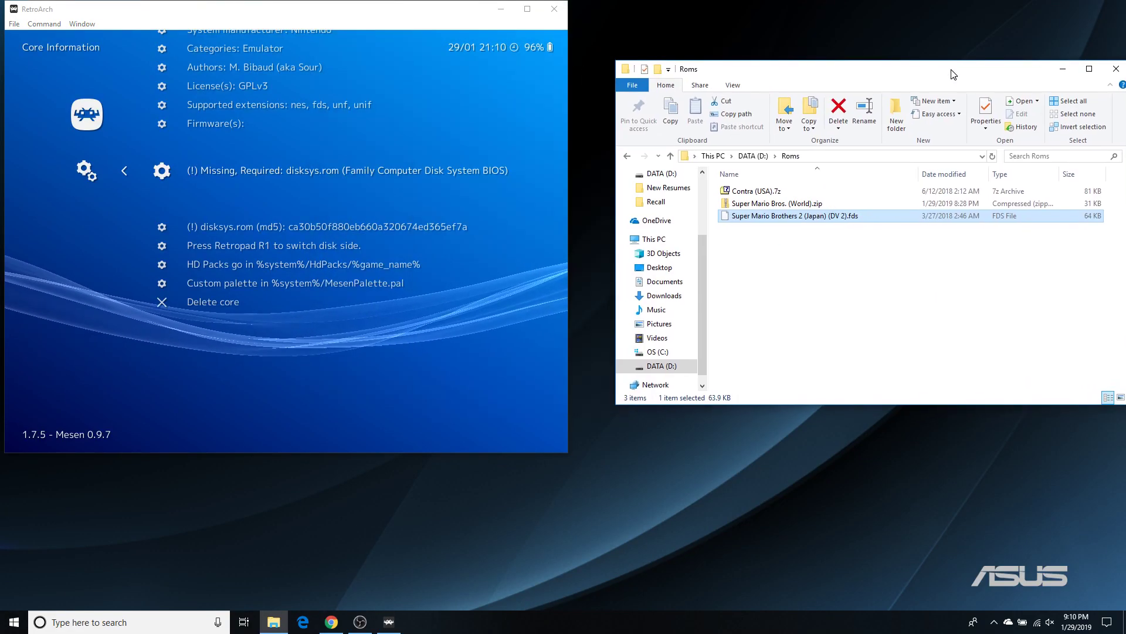
click(553, 9)
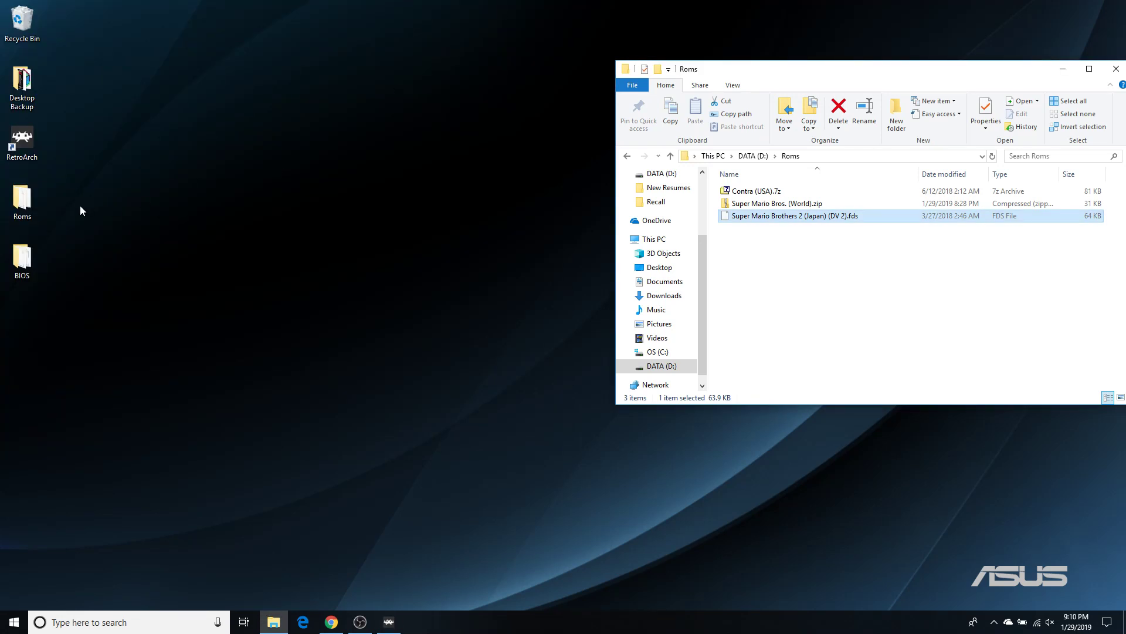
double_click(22, 258)
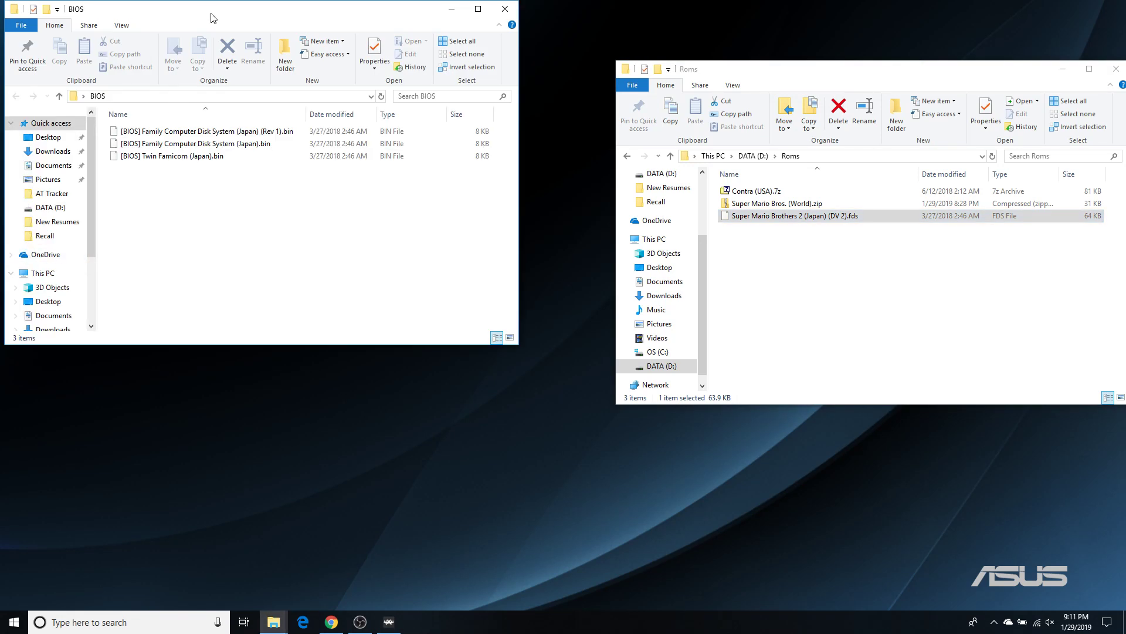
drag(212, 18, 762, 214)
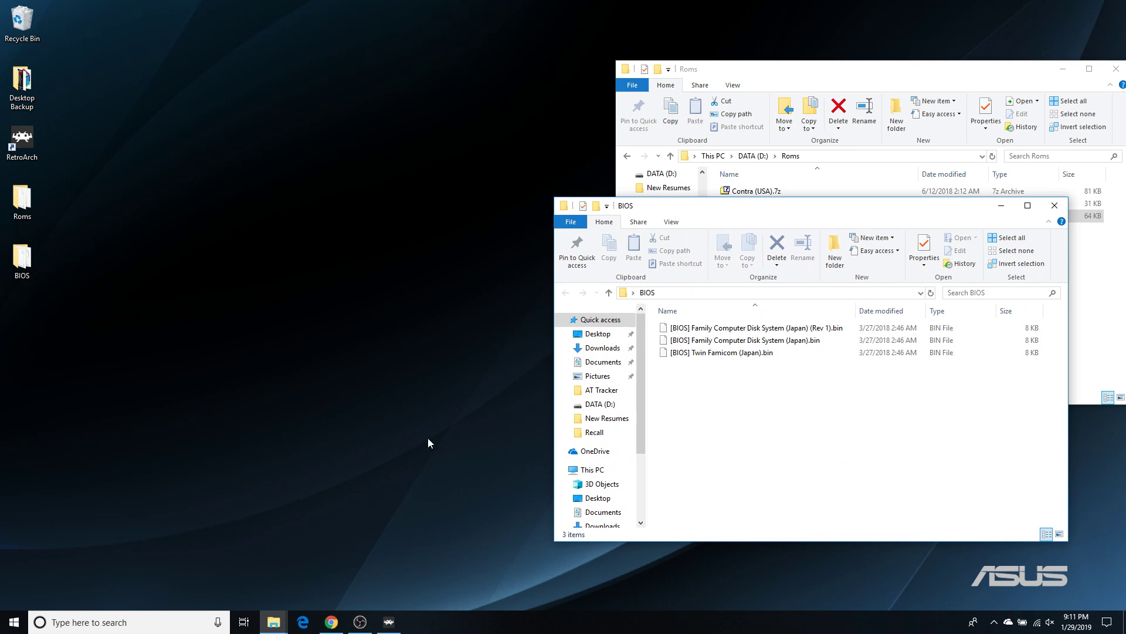
click(389, 623)
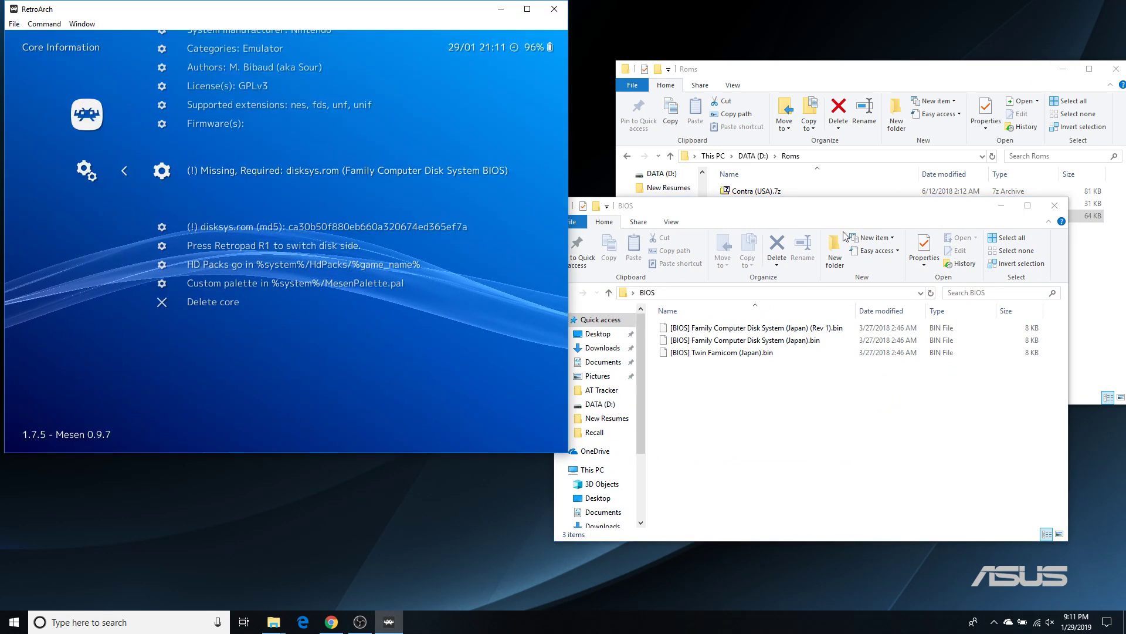
drag(810, 205, 861, 122)
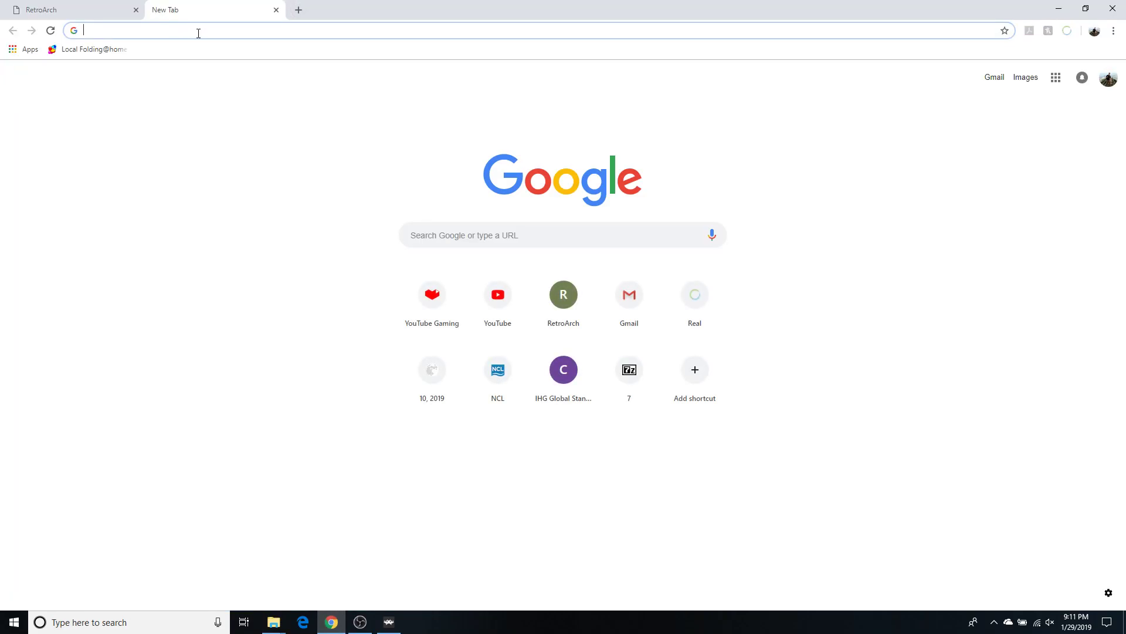
- Search the web for hashcalc in Chrome and open the SlavaSoft HashCalc page
text(has)
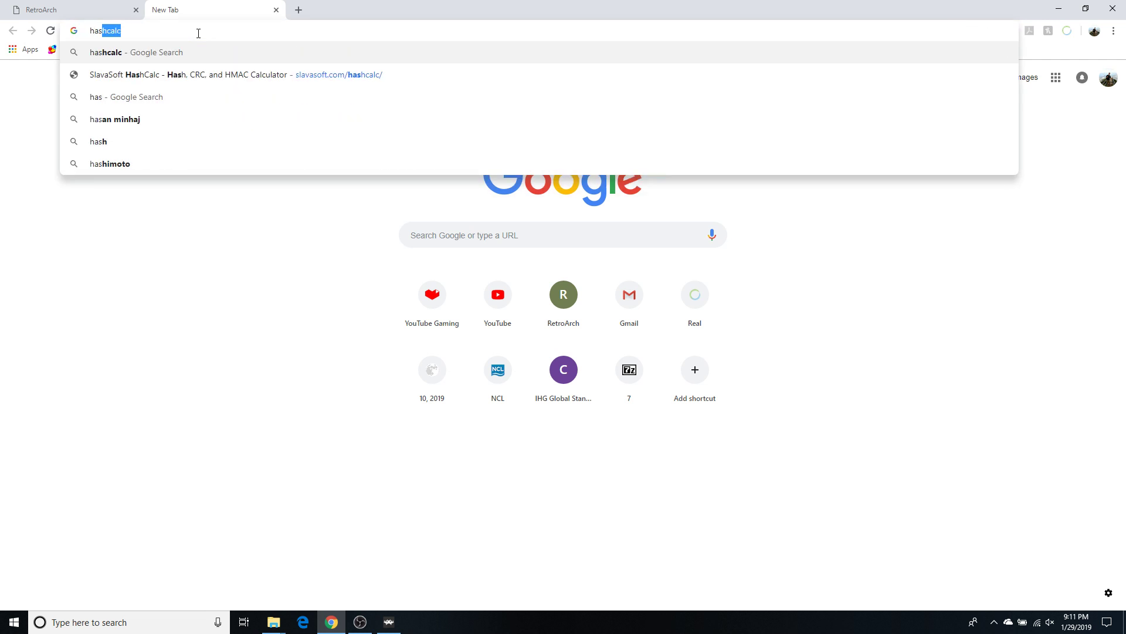
text(hcalc)
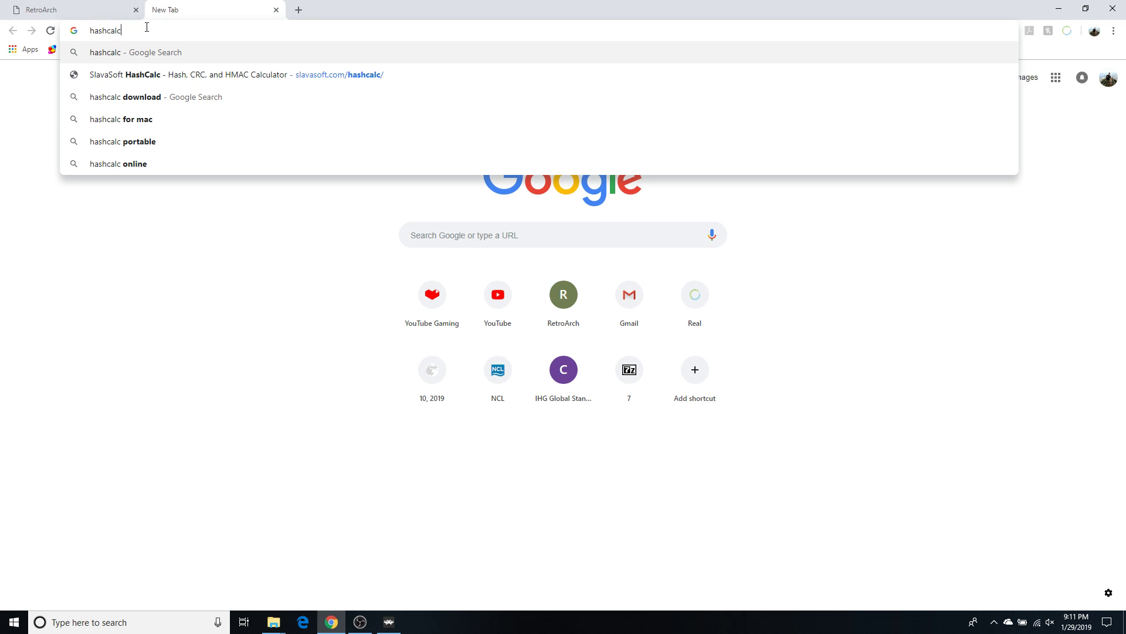
key(Return)
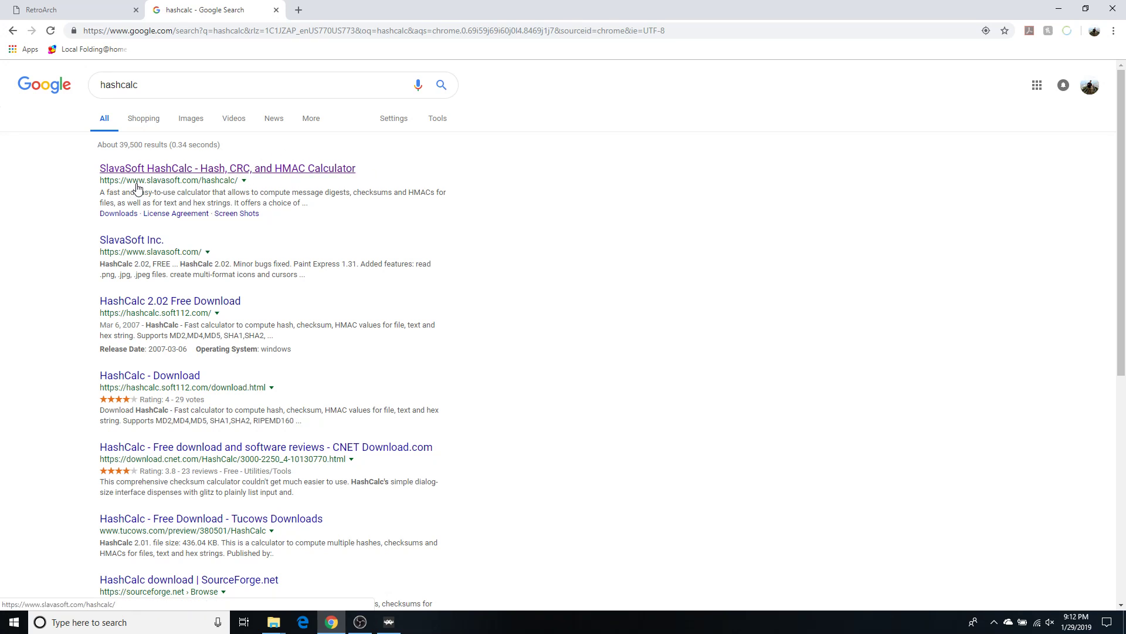
click(198, 169)
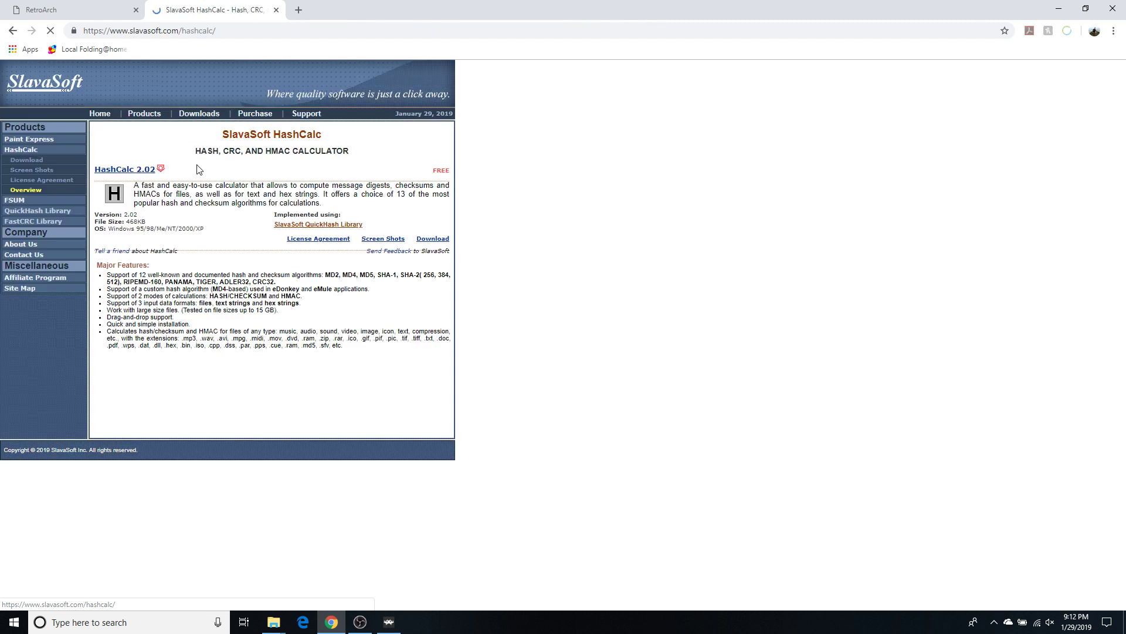
- Download HashCalc 2.02 and save it to the Desktop as hashcalc.zip
click(135, 170)
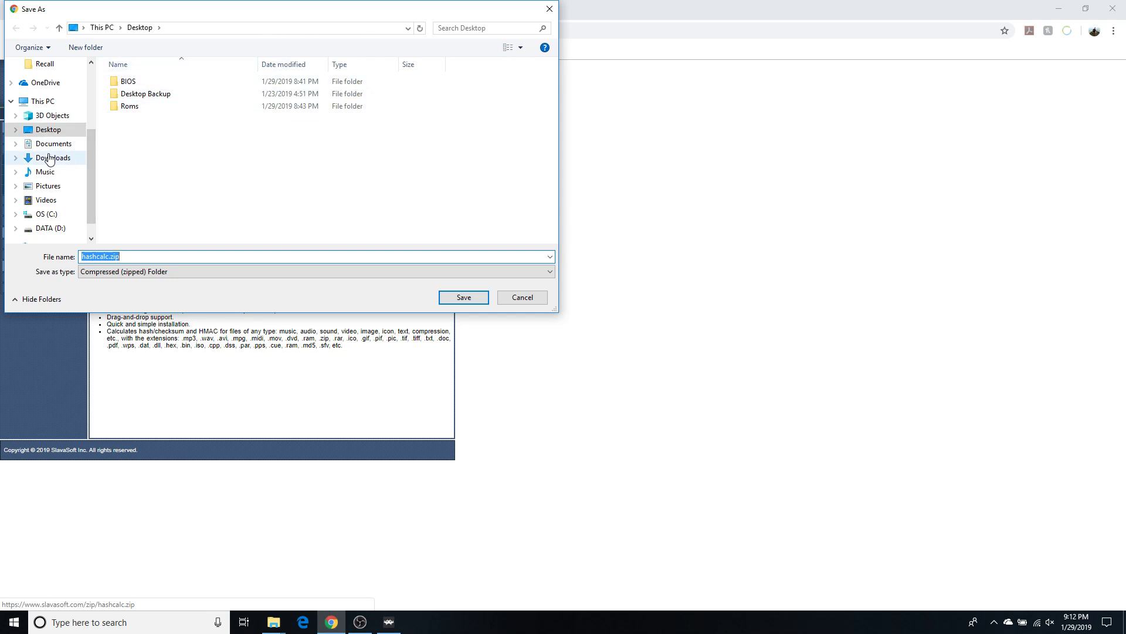
click(53, 132)
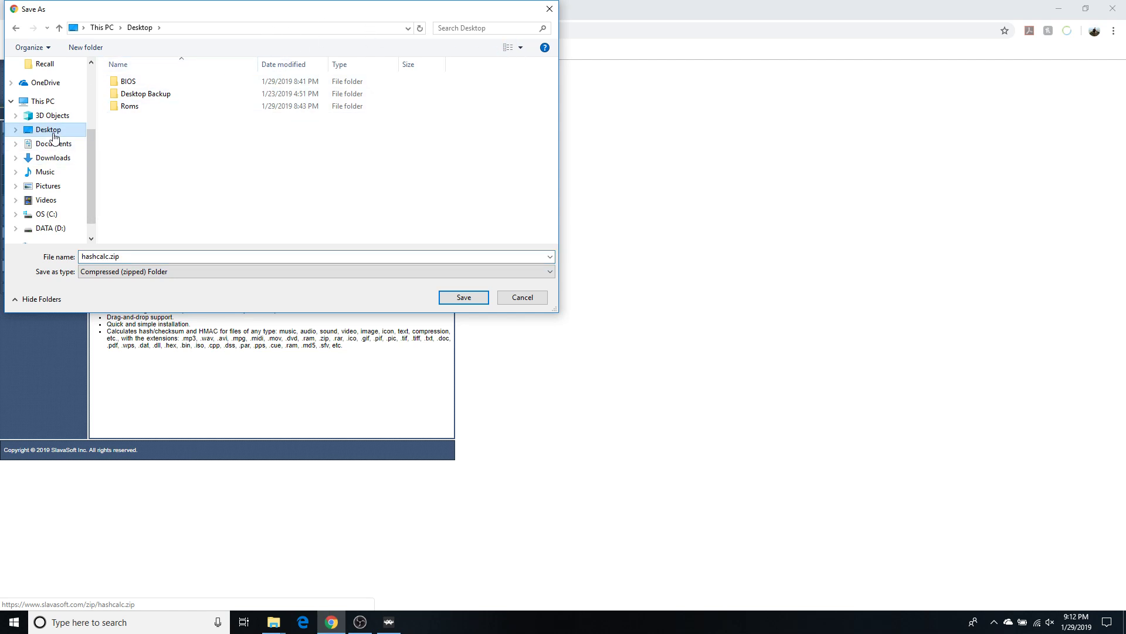
click(462, 297)
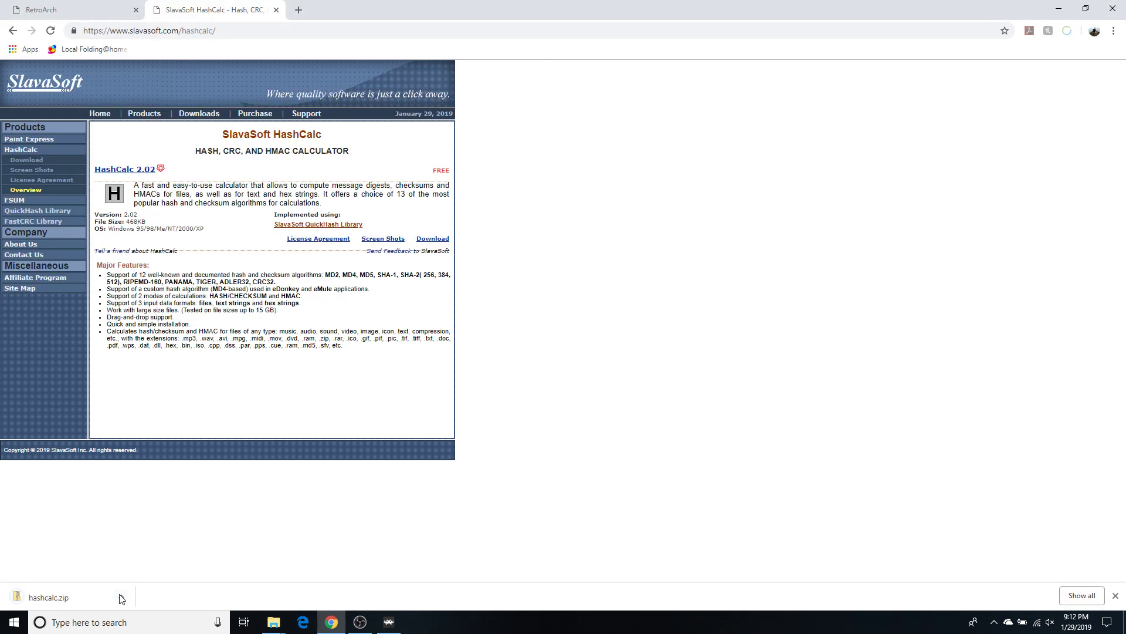
- Show the downloaded hashcalc.zip in its folder and extract it there with 7-Zip
click(121, 597)
click(162, 557)
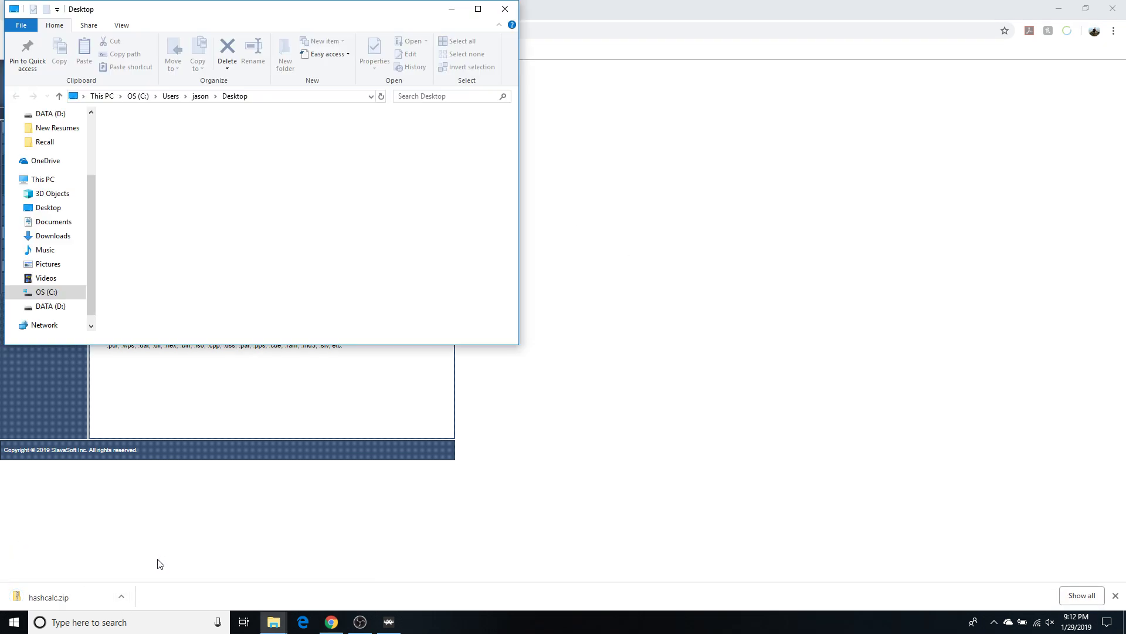
right_click(114, 171)
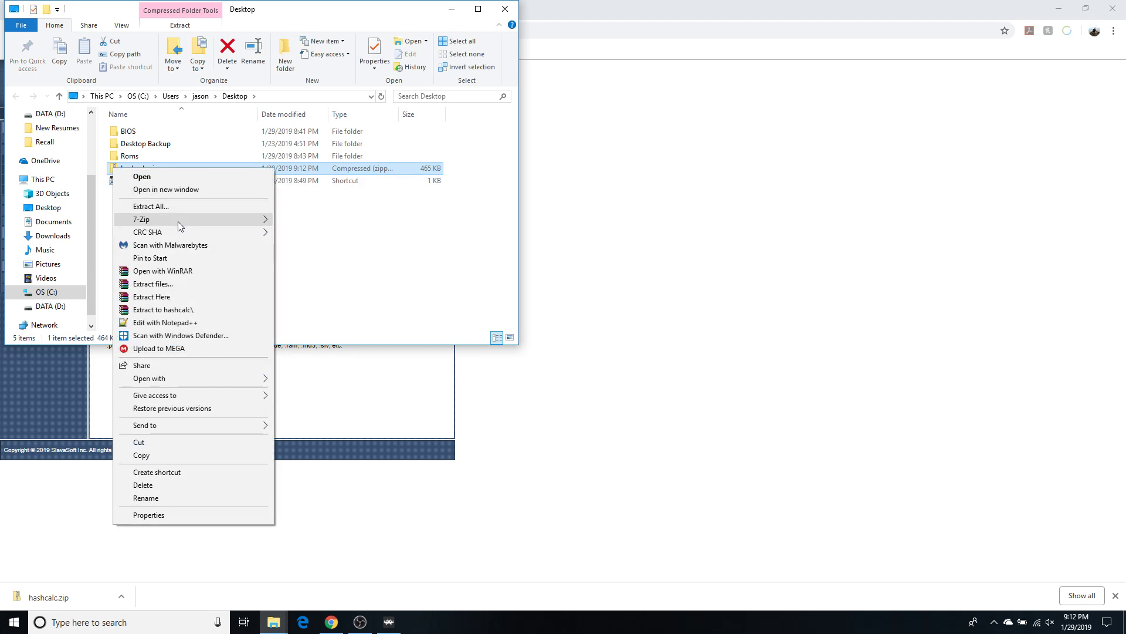
mouse_move(178, 223)
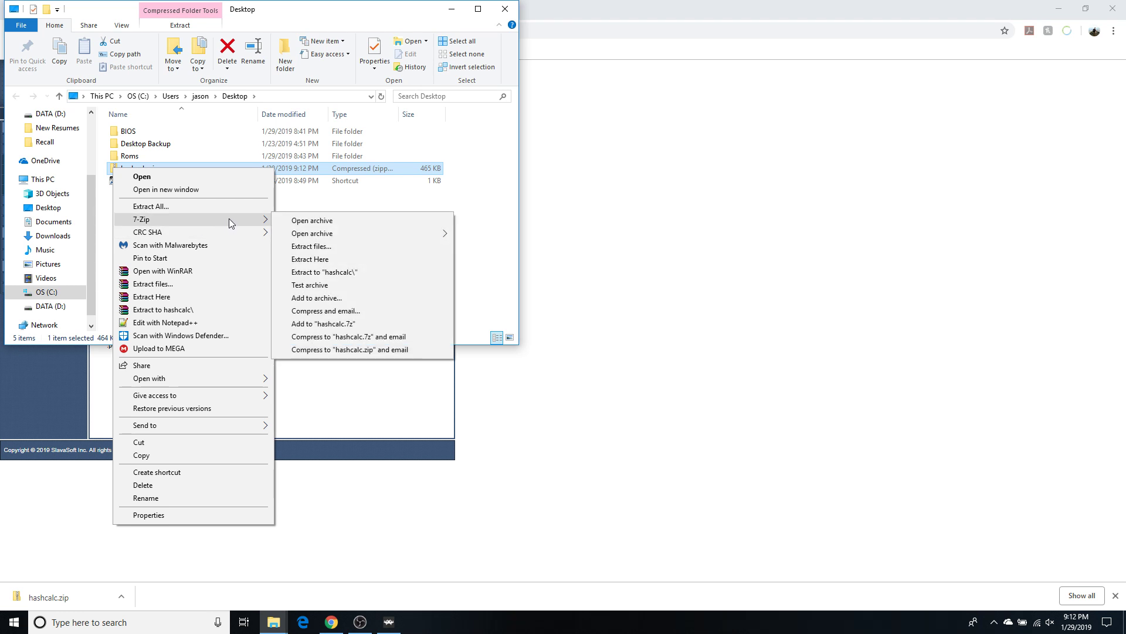
click(325, 260)
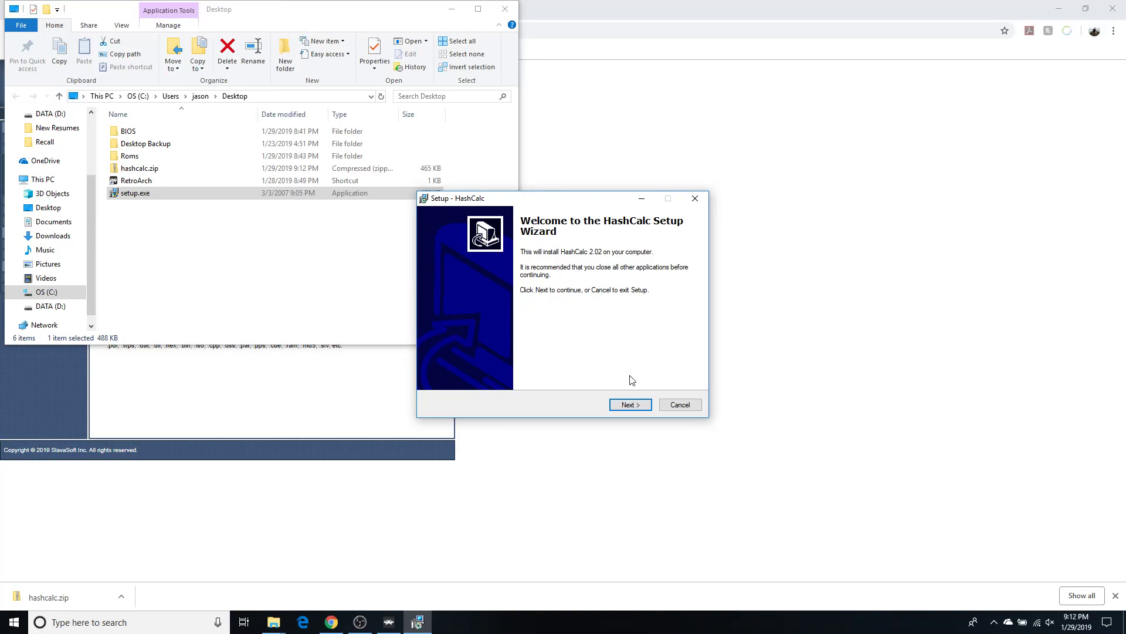
- Install HashCalc 2.02 with the default folders and a desktop icon, accepting the license agreement, and launch it
click(636, 406)
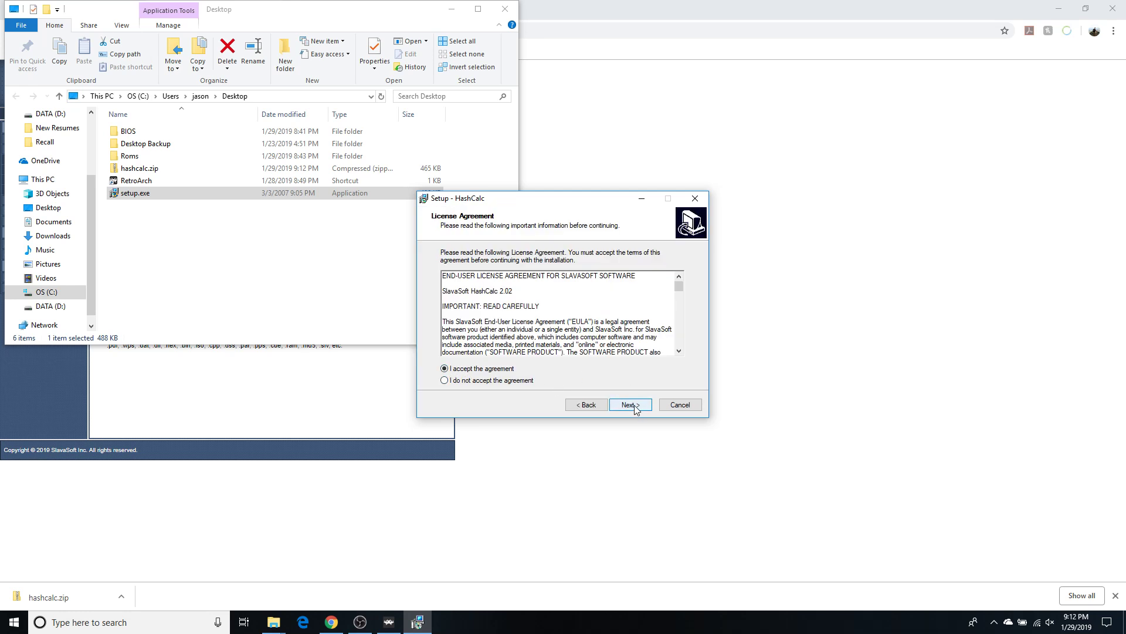
click(630, 405)
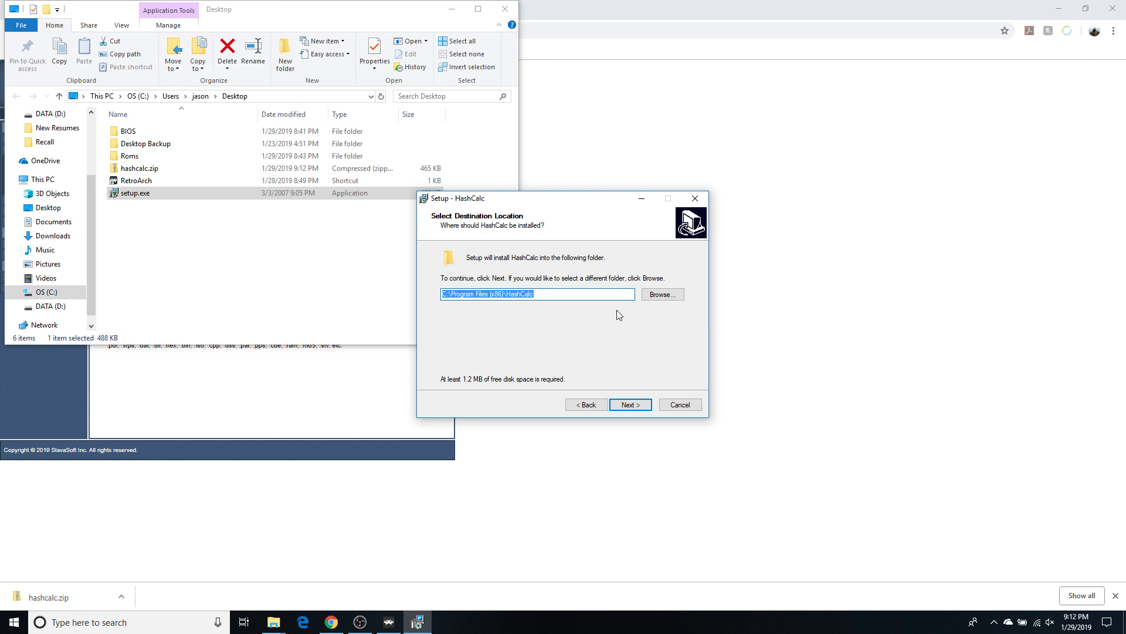
click(631, 405)
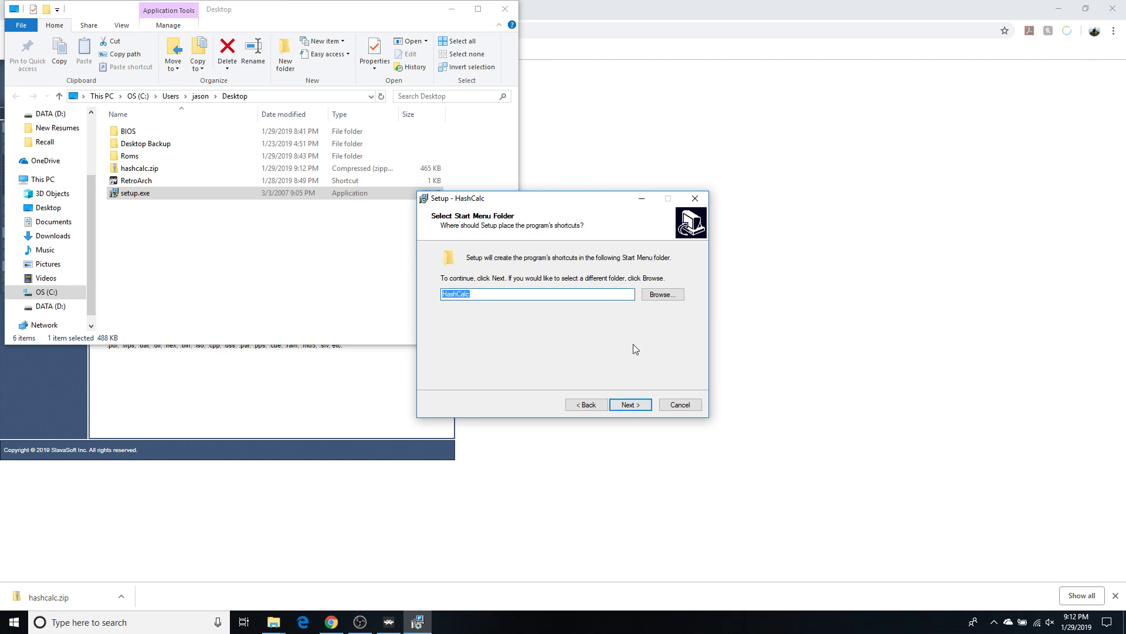
click(631, 406)
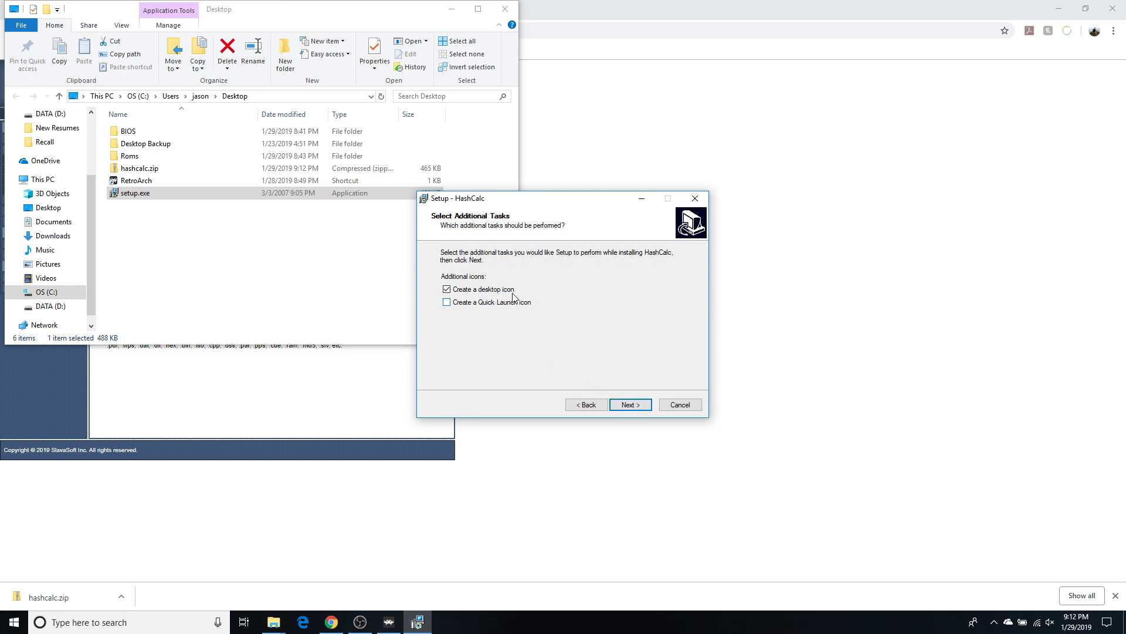
click(631, 406)
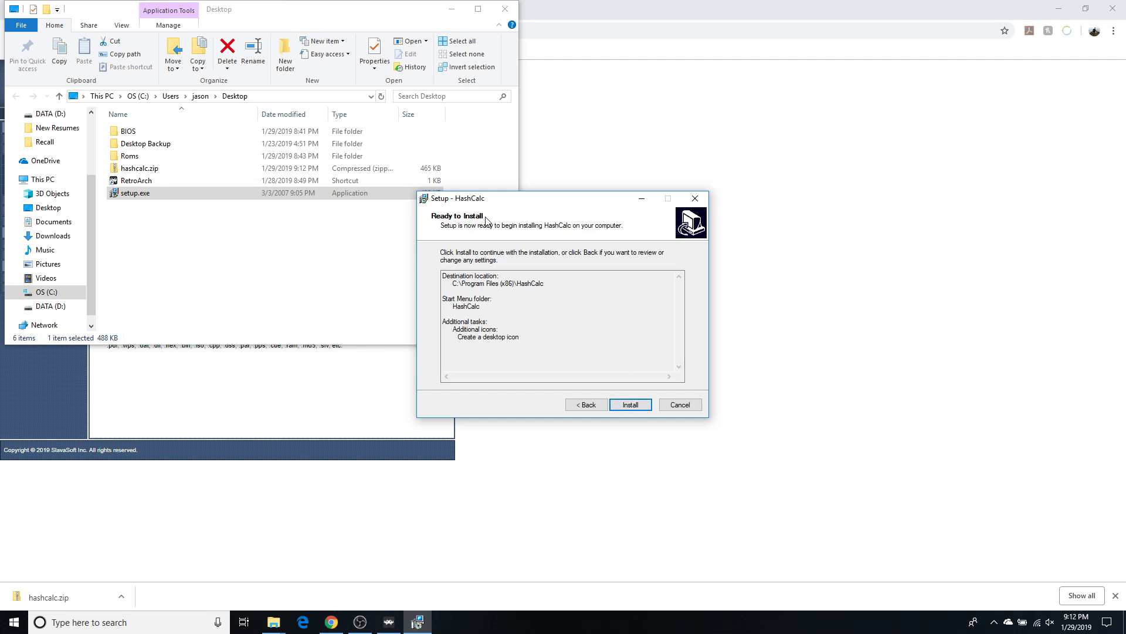
click(631, 405)
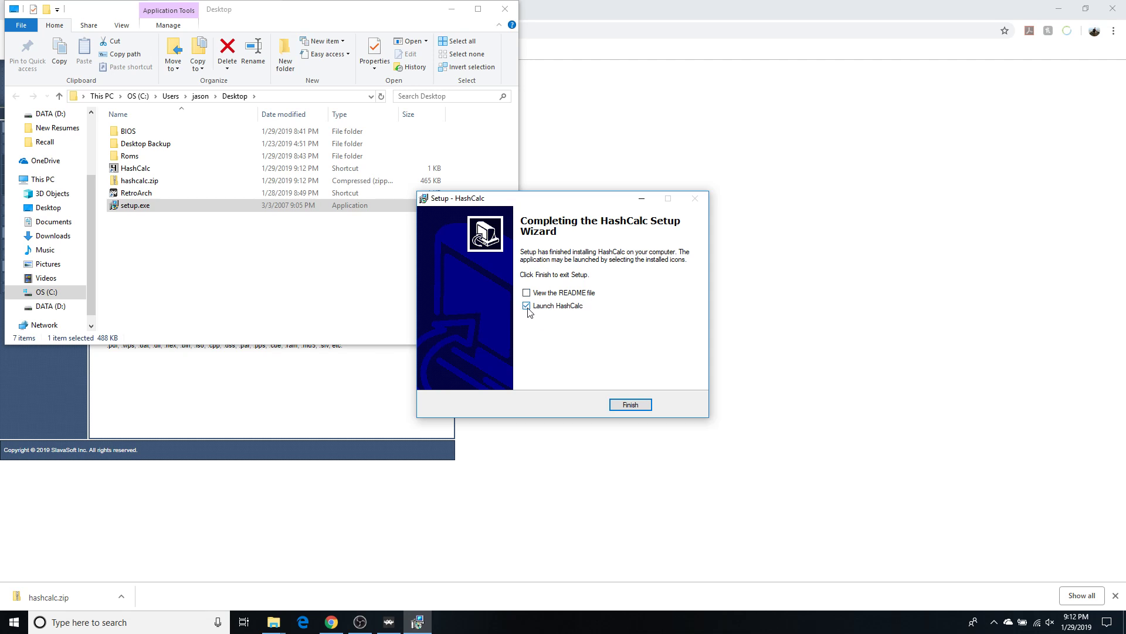
click(630, 405)
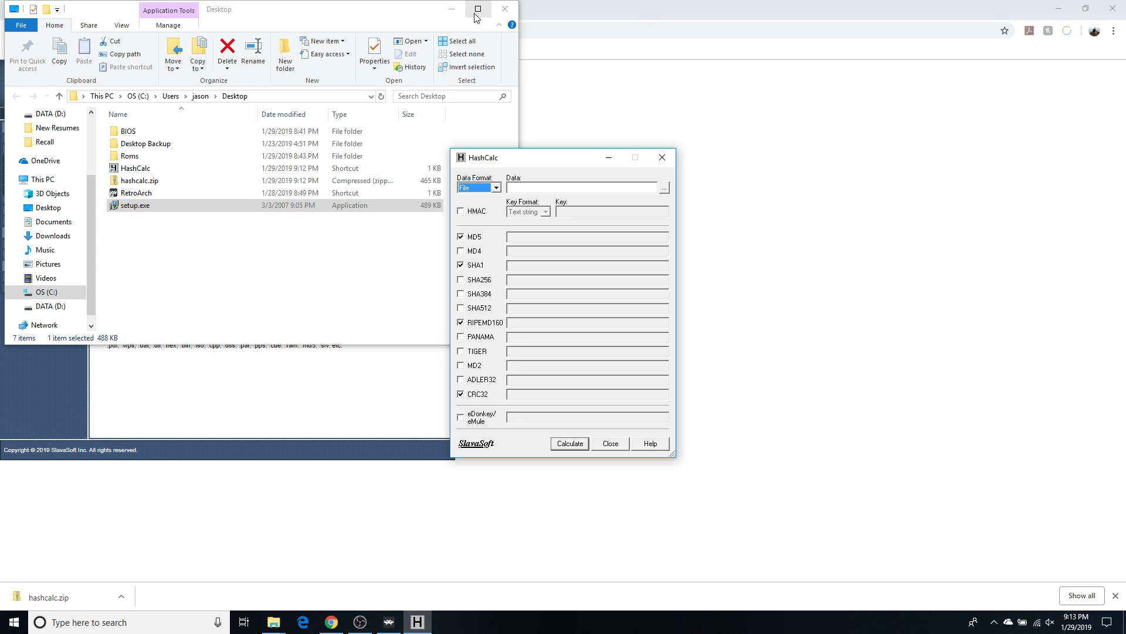
- Clear the Desktop folder and Chrome windows away, place HashCalc between RetroArch and the BIOS folder, and leave only MD5 enabled
click(504, 10)
click(1058, 10)
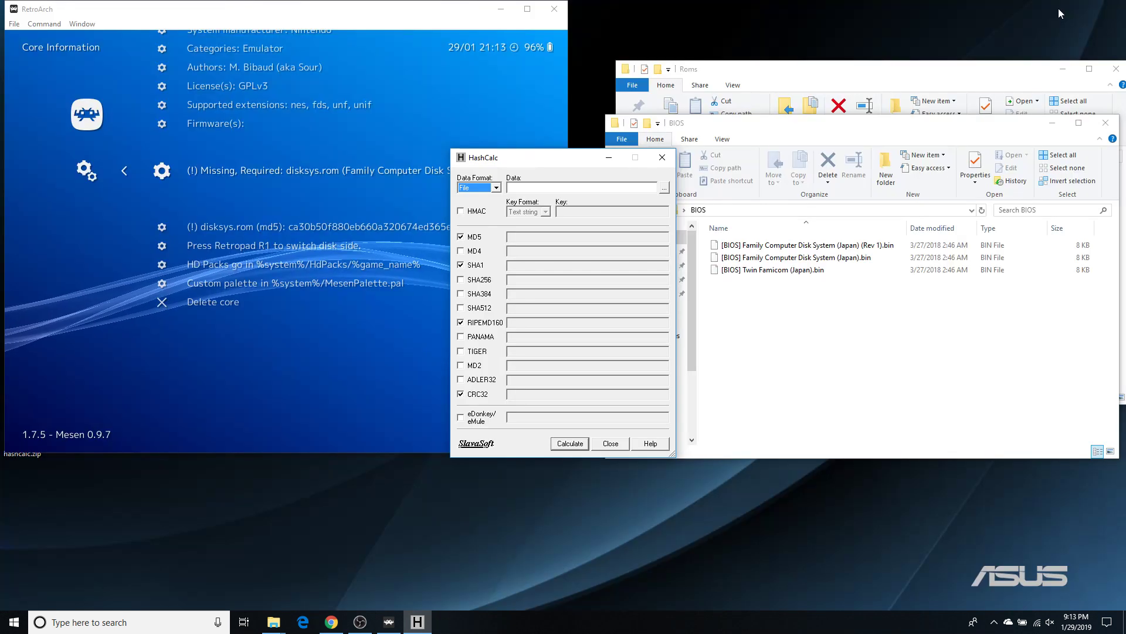
drag(551, 162, 533, 266)
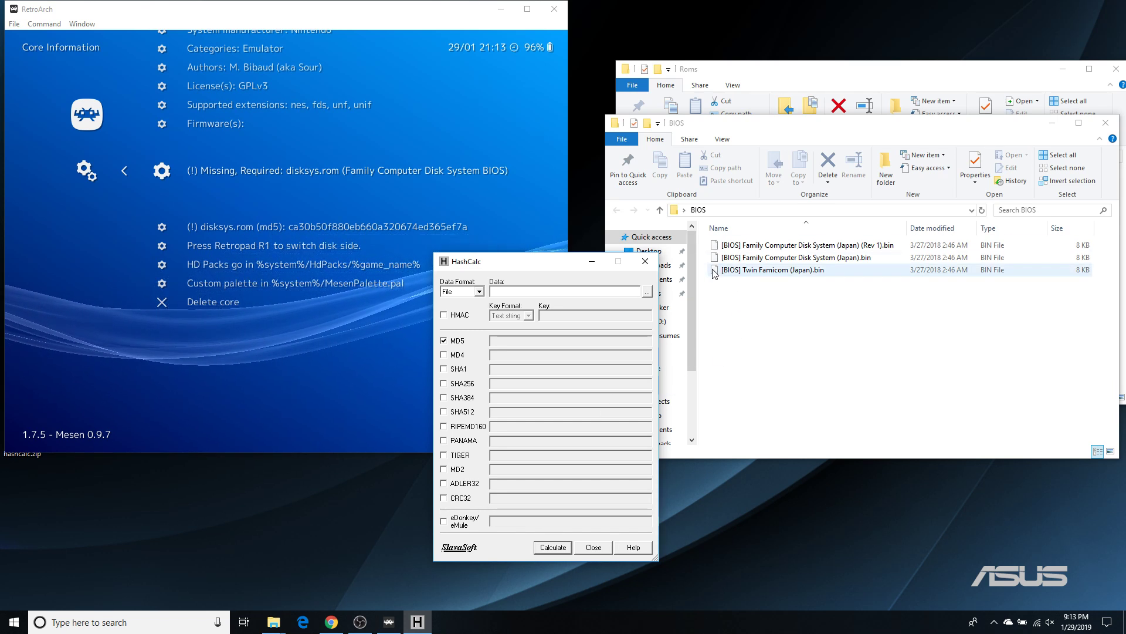
- Try to load [BIOS] Twin Famicom (Japan).bin from the BIOS folder into HashCalc and calculate its MD5
drag(716, 274, 585, 407)
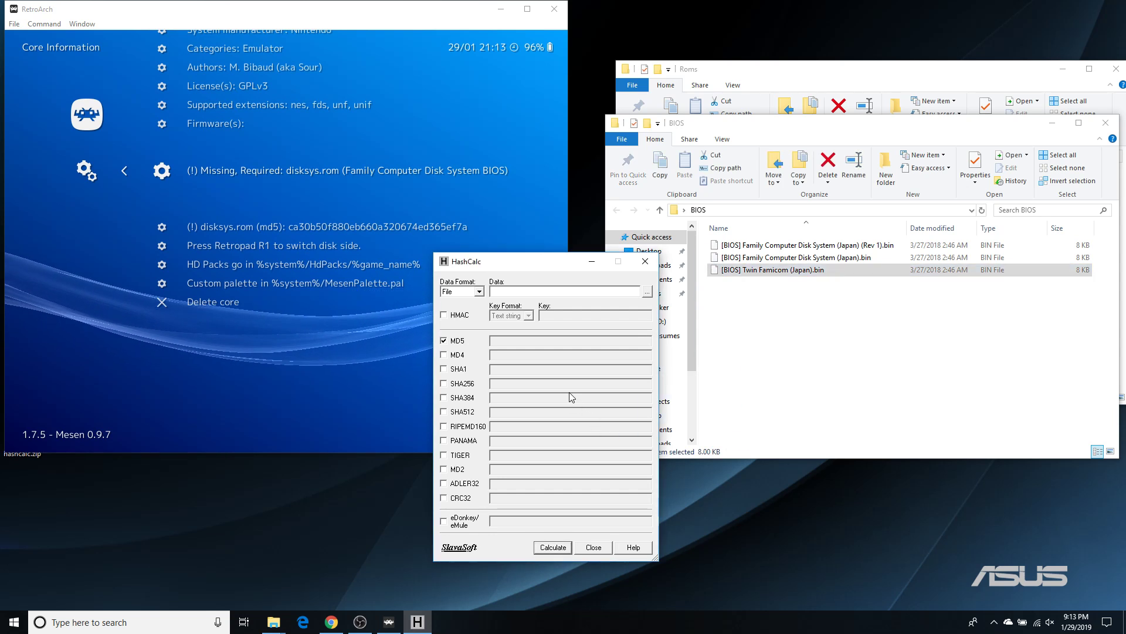
drag(717, 276, 661, 375)
drag(536, 264, 476, 181)
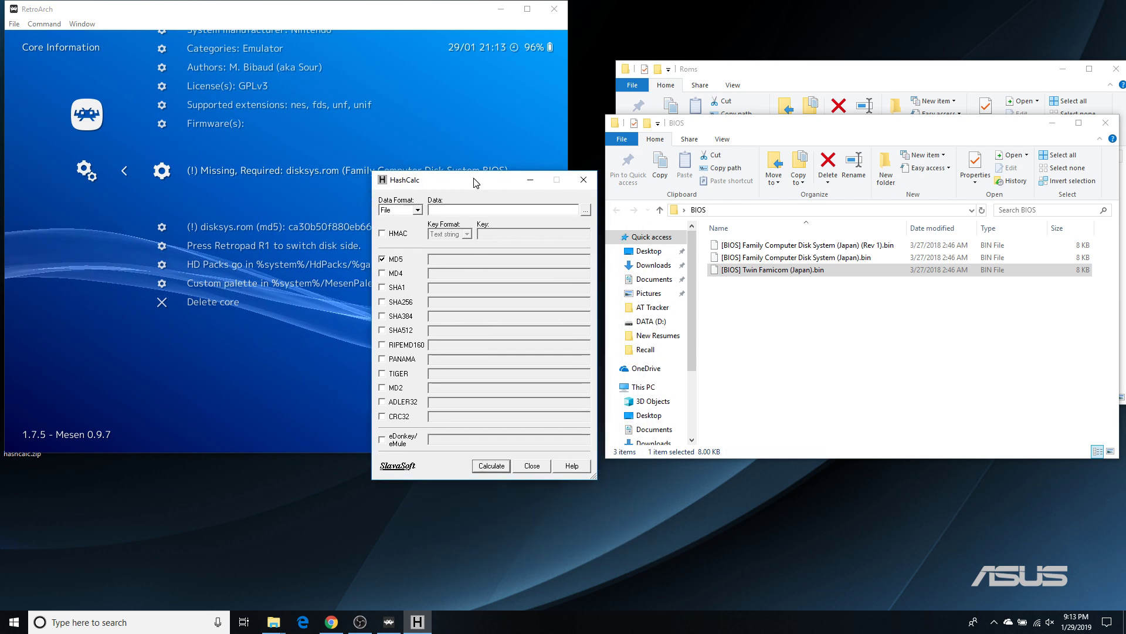
drag(717, 270, 503, 247)
click(490, 468)
click(509, 356)
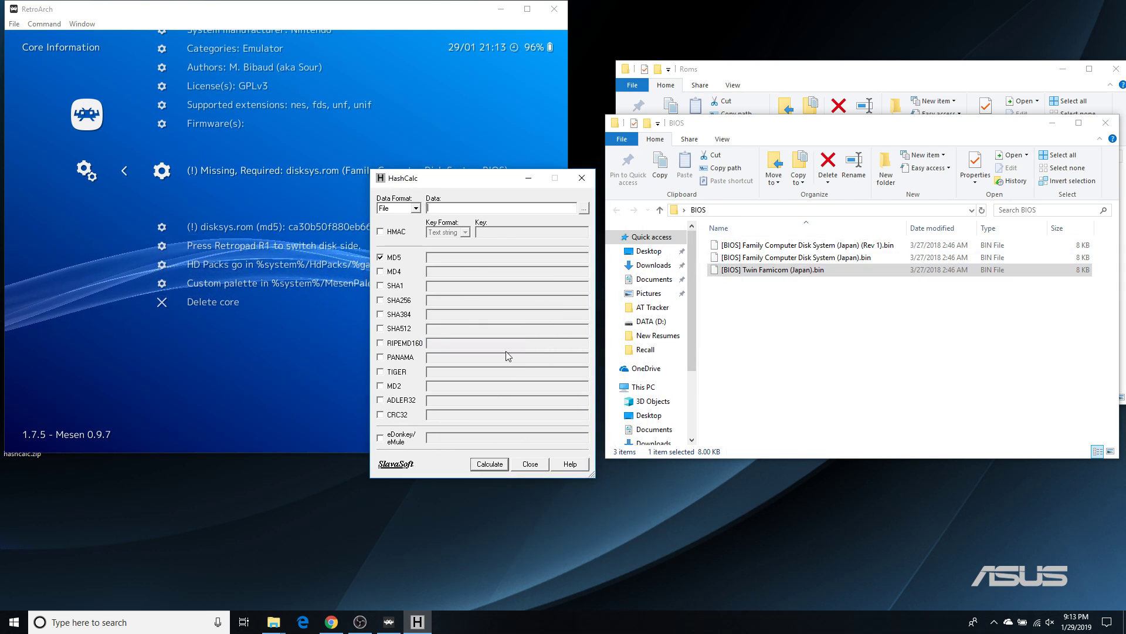
- Try to load the two Family Computer Disk System (Japan) BIOS files into HashCalc
drag(756, 258, 535, 224)
click(584, 208)
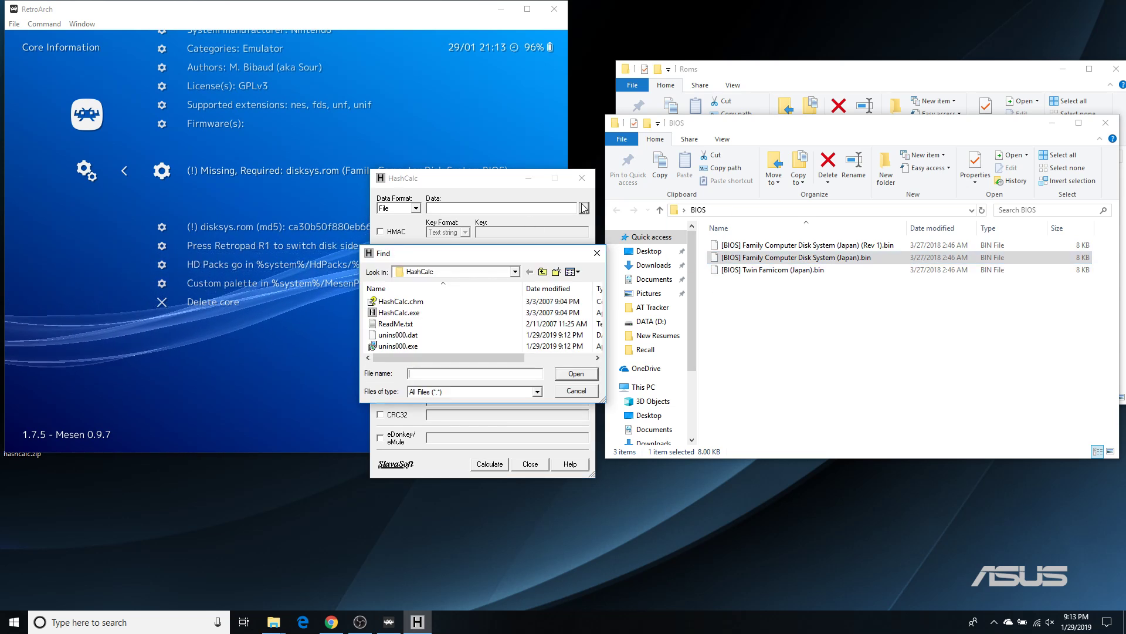
click(586, 390)
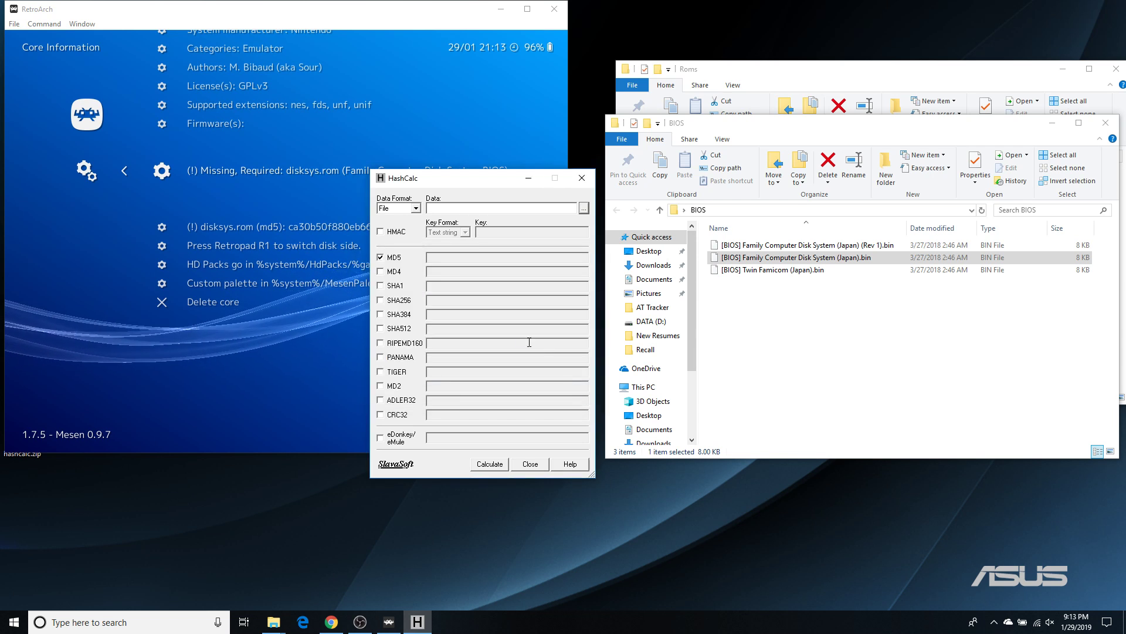
click(751, 245)
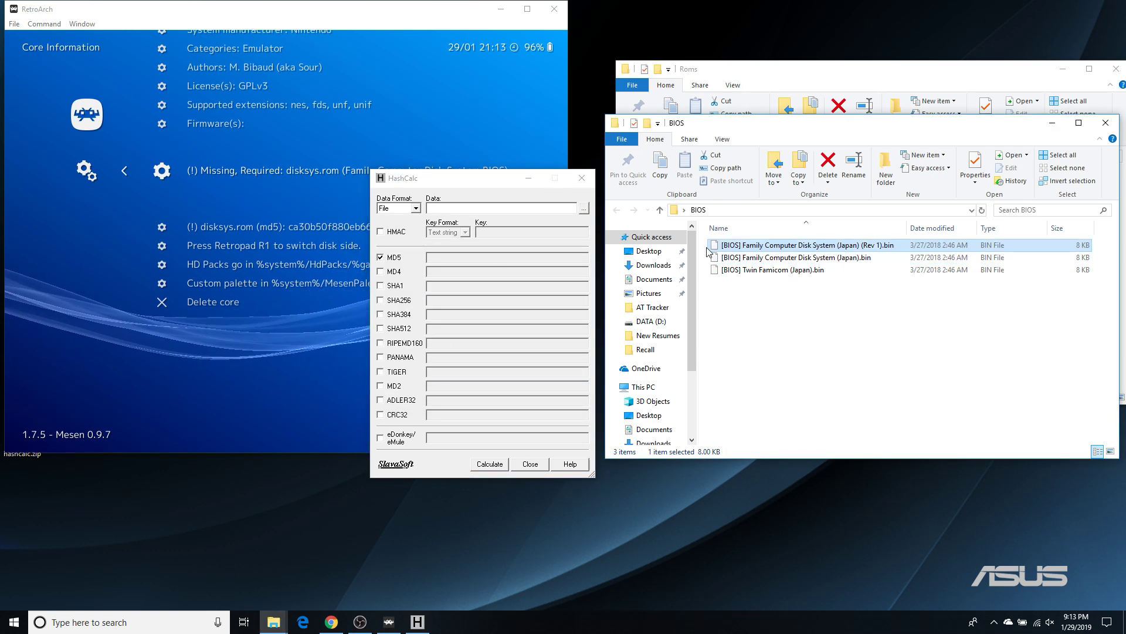
drag(717, 246, 584, 279)
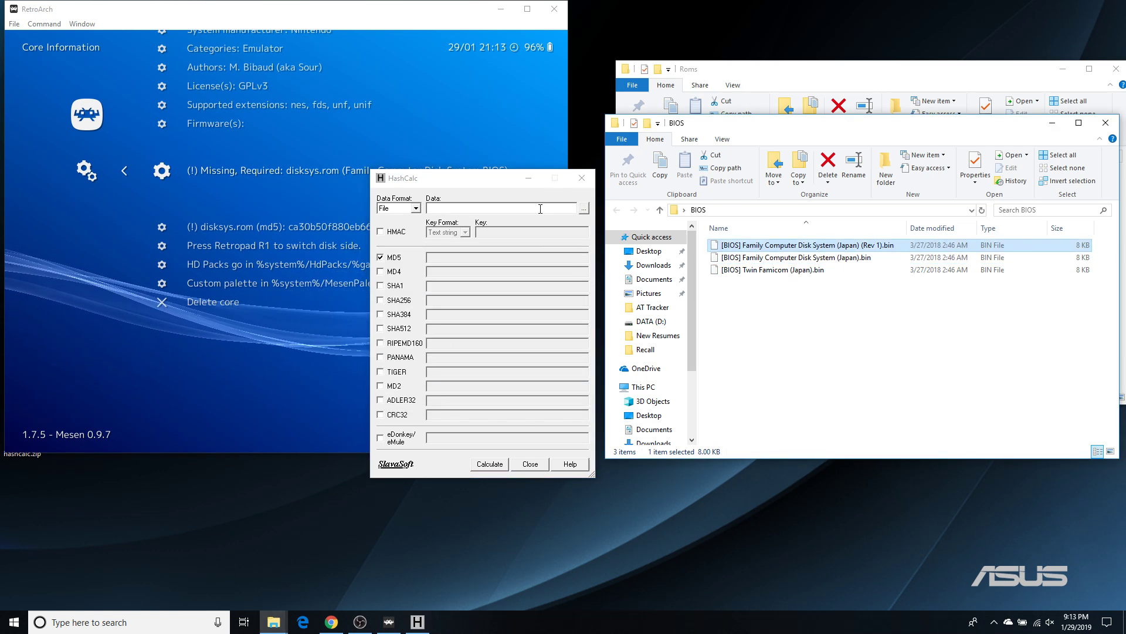
- Restart HashCalc from the desktop and calculate the MD5 of [BIOS] Twin Famicom (Japan).bin
click(582, 177)
click(501, 9)
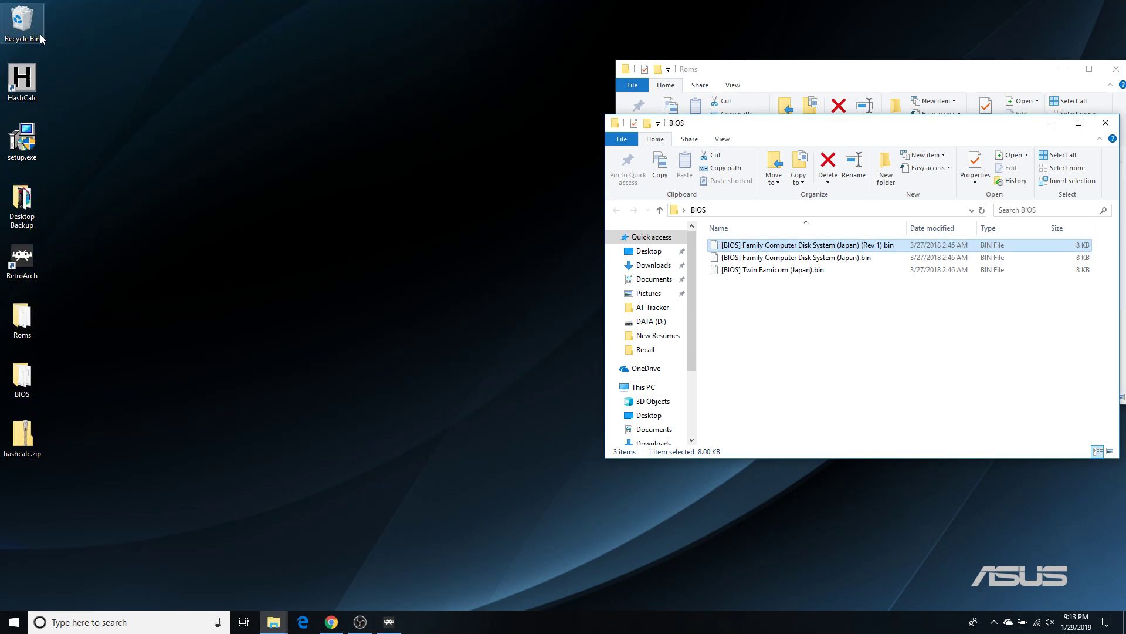
double_click(16, 82)
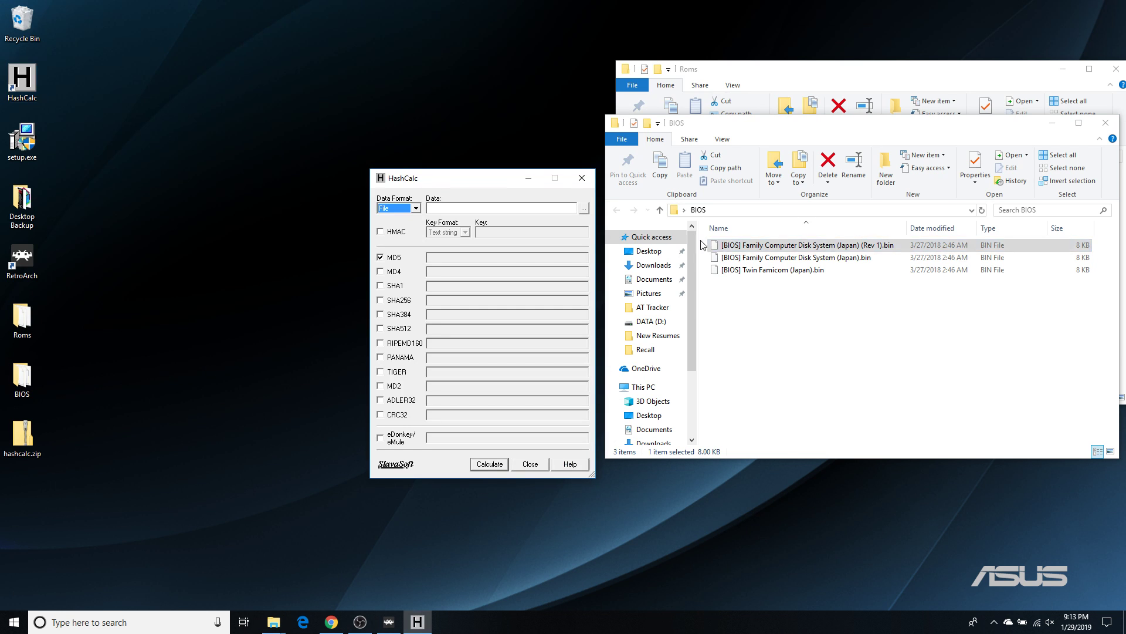
drag(727, 270, 517, 270)
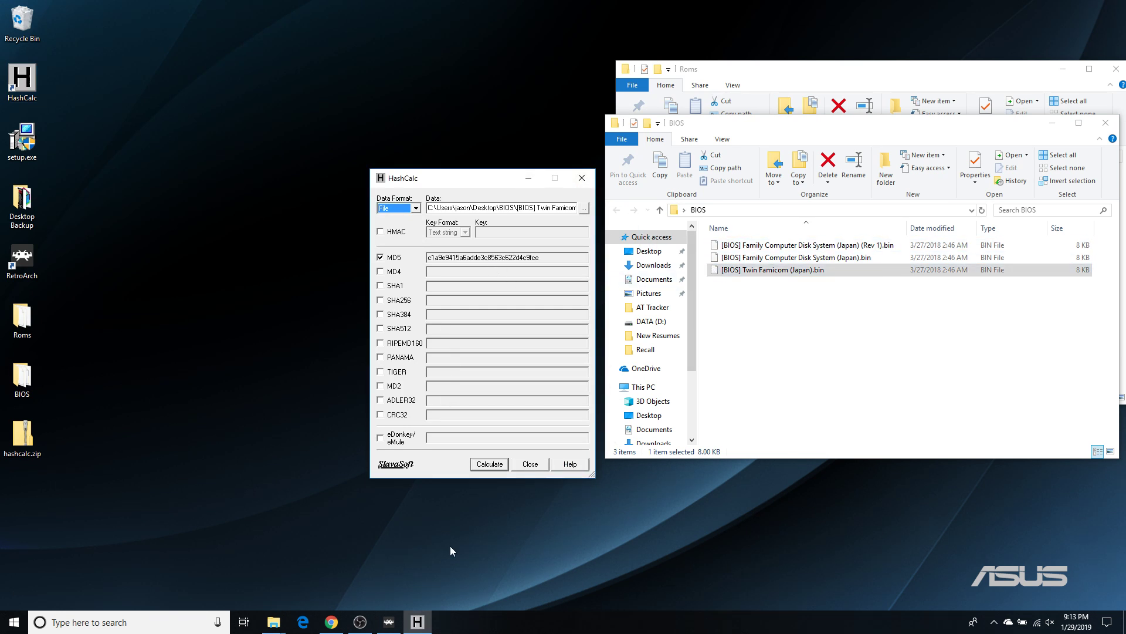
- Bring RetroArch's core information back into view and move HashCalc clear of the required disksys.rom MD5 for comparison
click(389, 622)
click(417, 622)
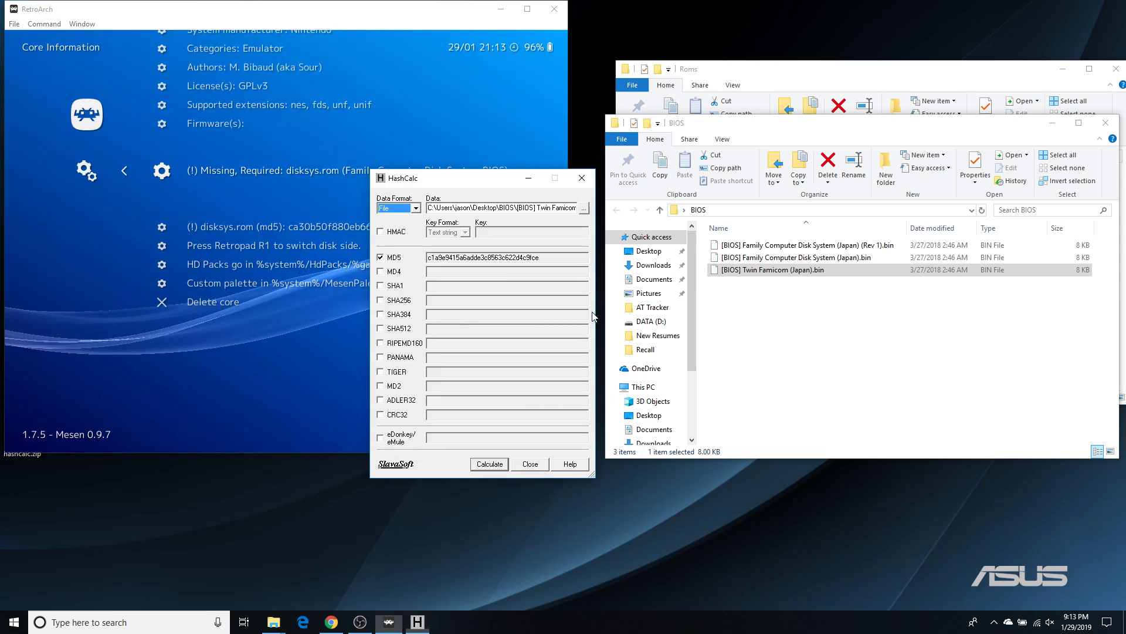
drag(488, 180, 562, 267)
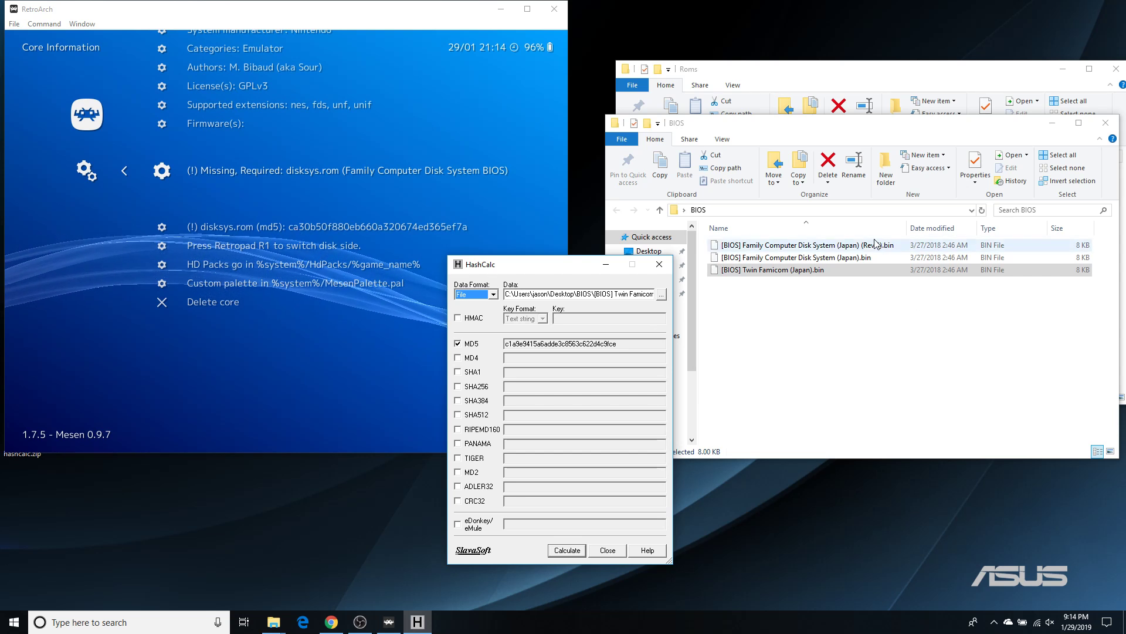
- Calculate the MD5 of the original and Rev 1 Family Computer Disk System BIOS files for comparison, and close HashCalc
drag(738, 264, 603, 389)
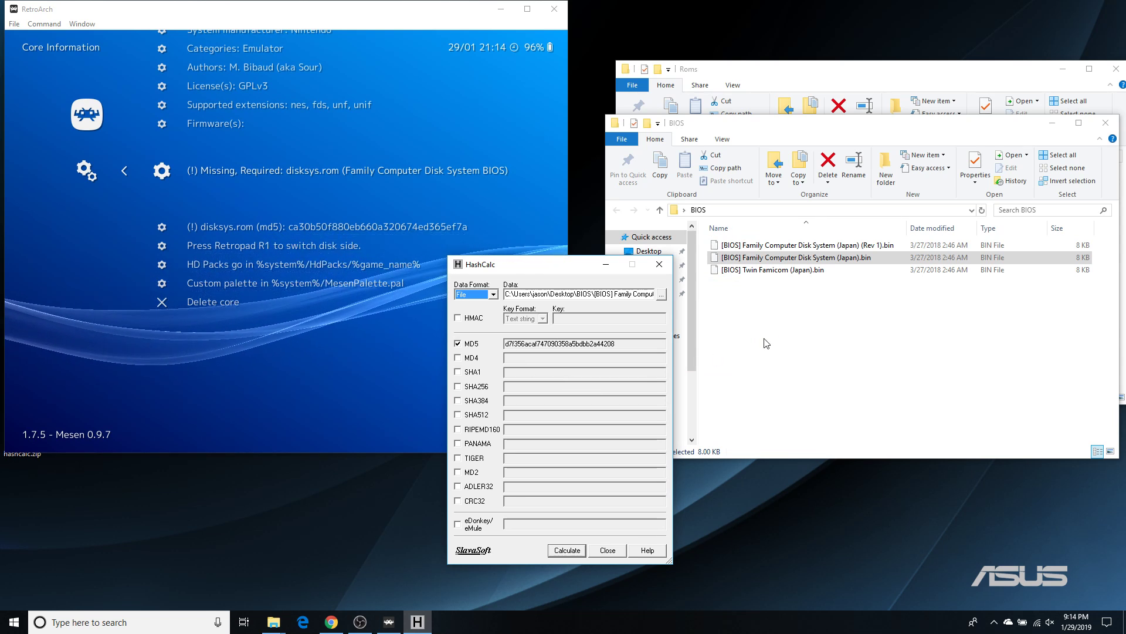
drag(865, 251, 527, 356)
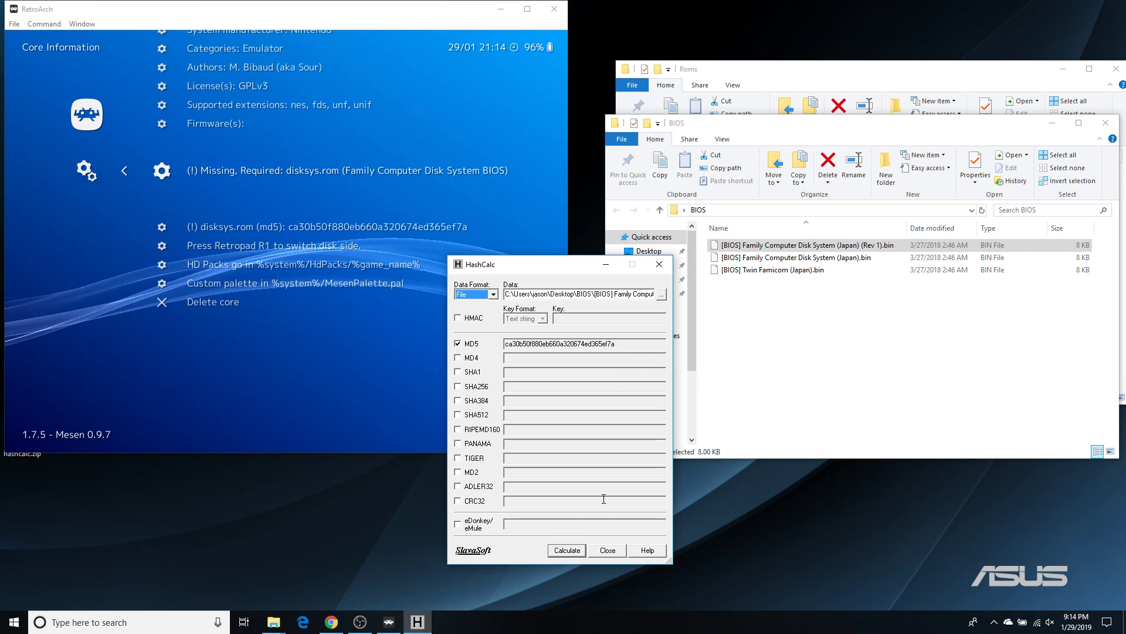
click(607, 550)
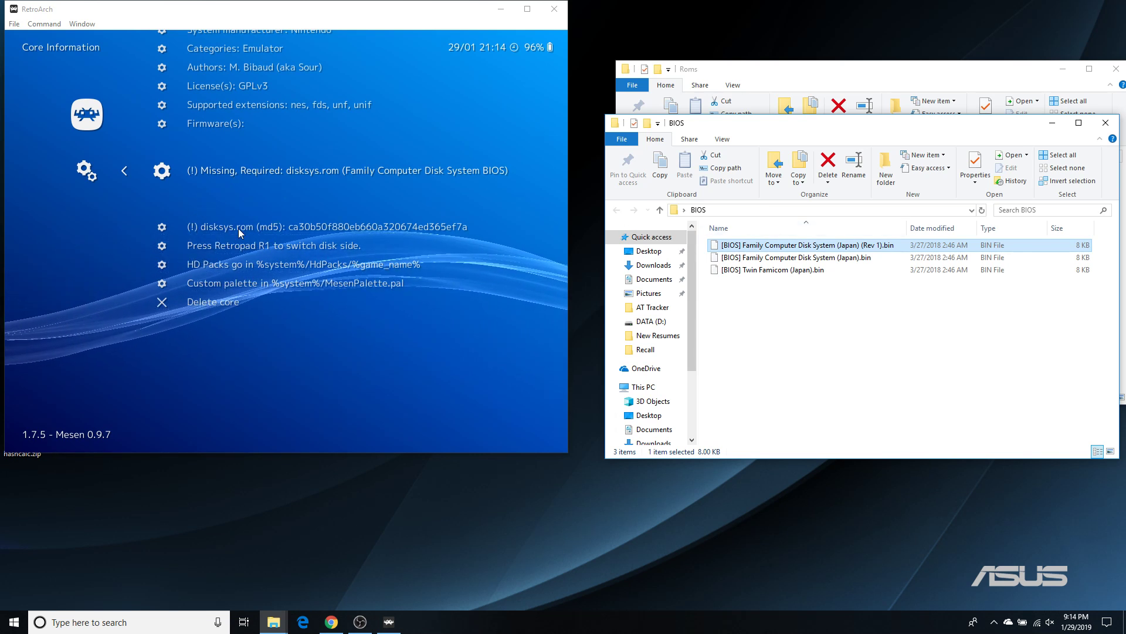
- Rename [BIOS] Family Computer Disk System (Japan) (Rev 1).bin to disksys.rom, accepting the file extension change
click(764, 246)
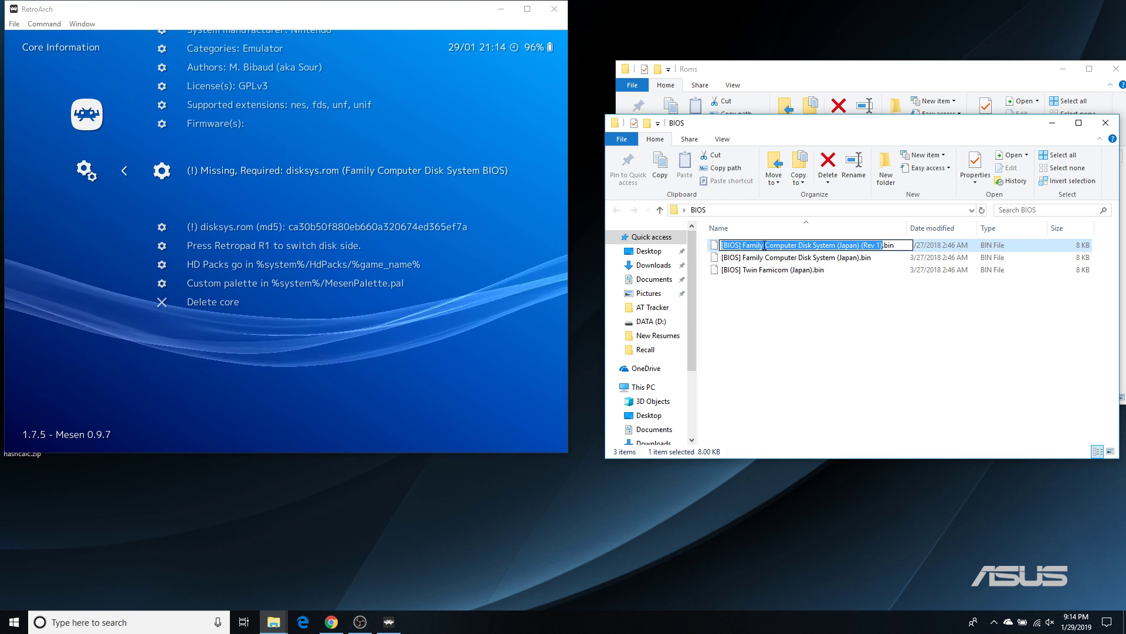
text(di)
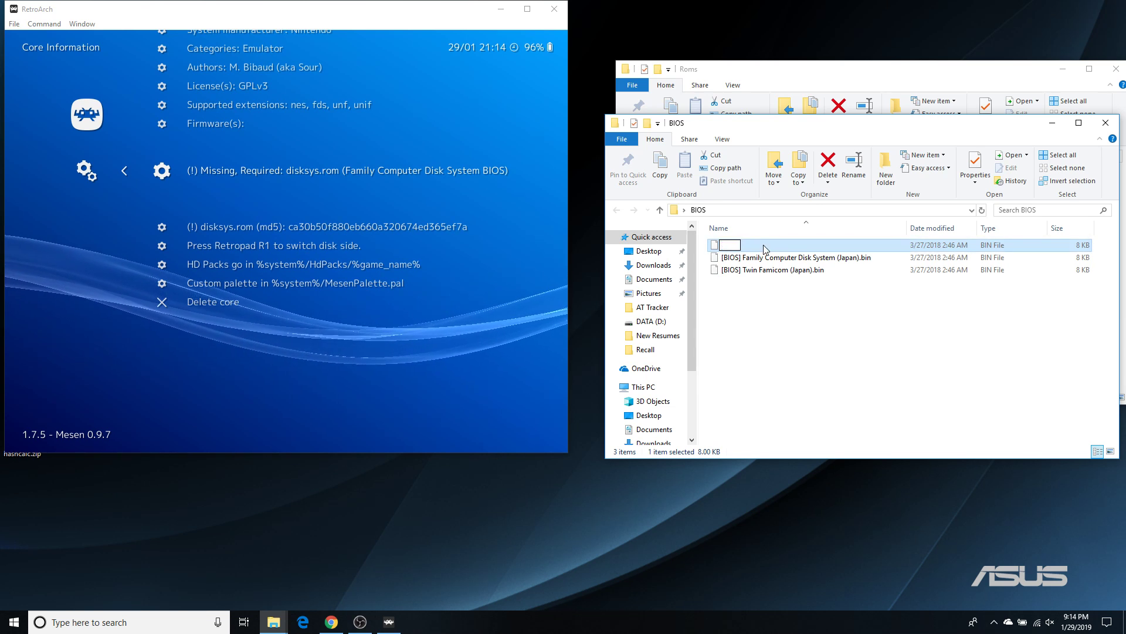
text(sks)
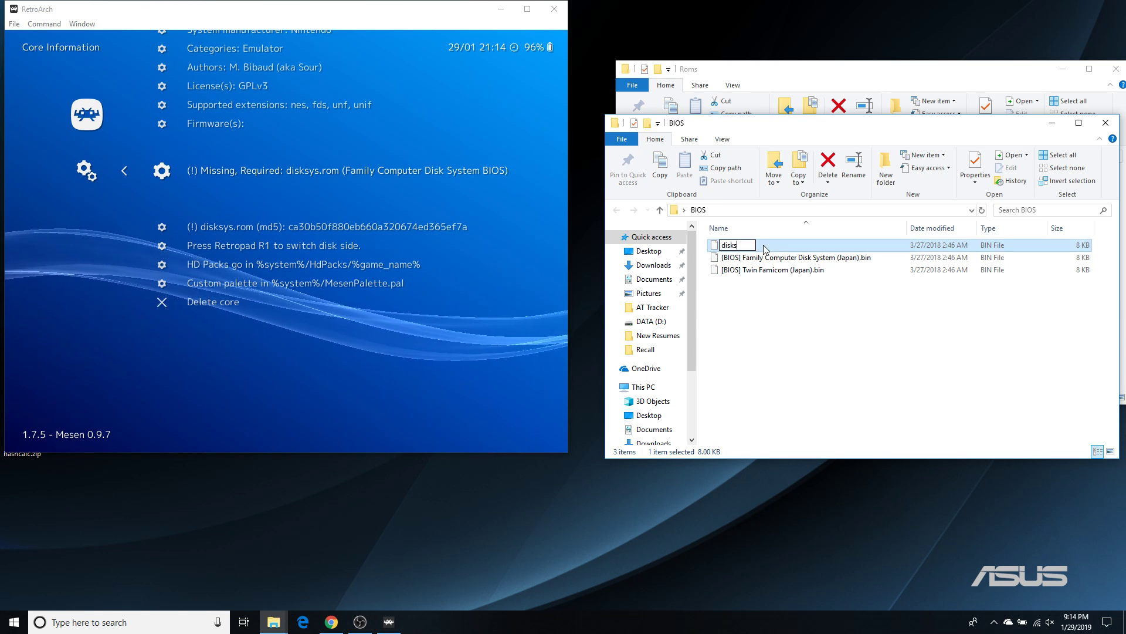
text(ys.)
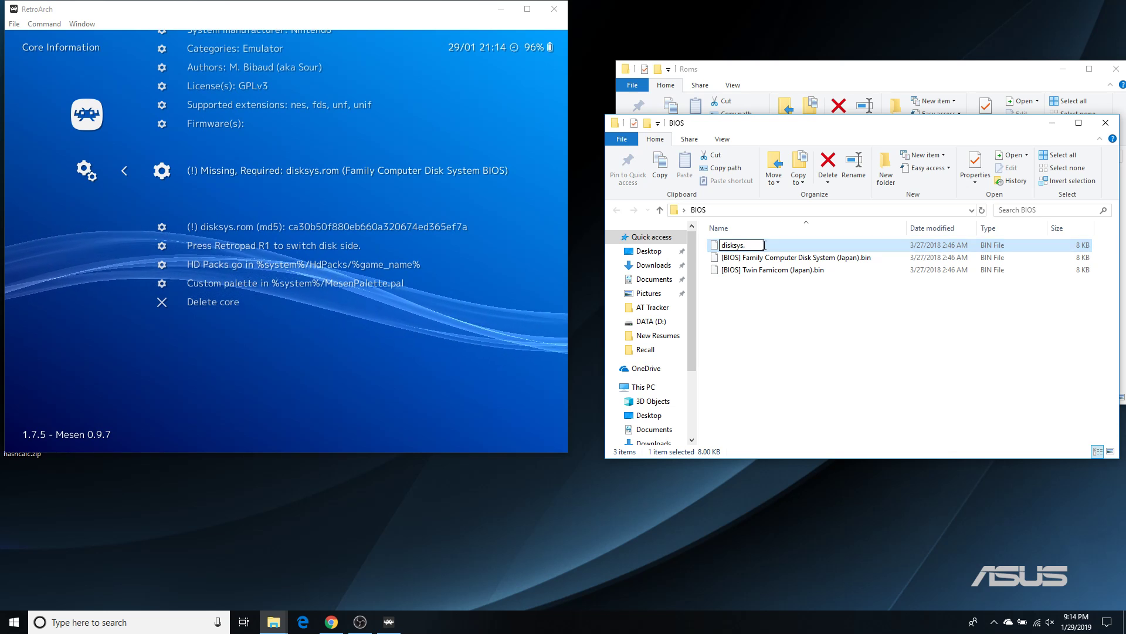
text(rom)
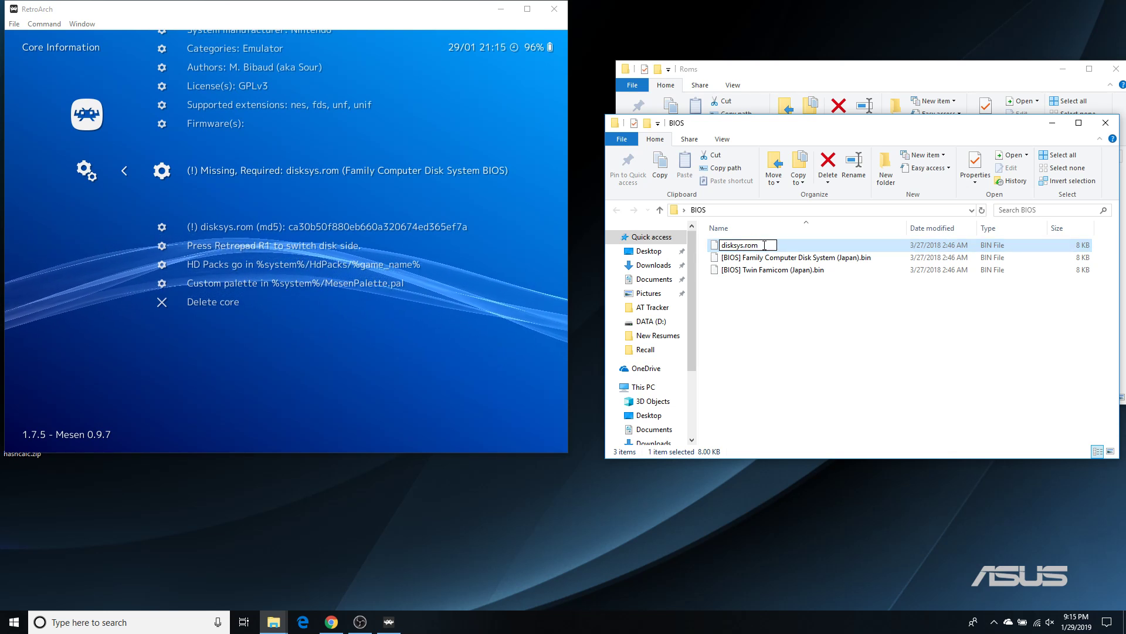
key(Return)
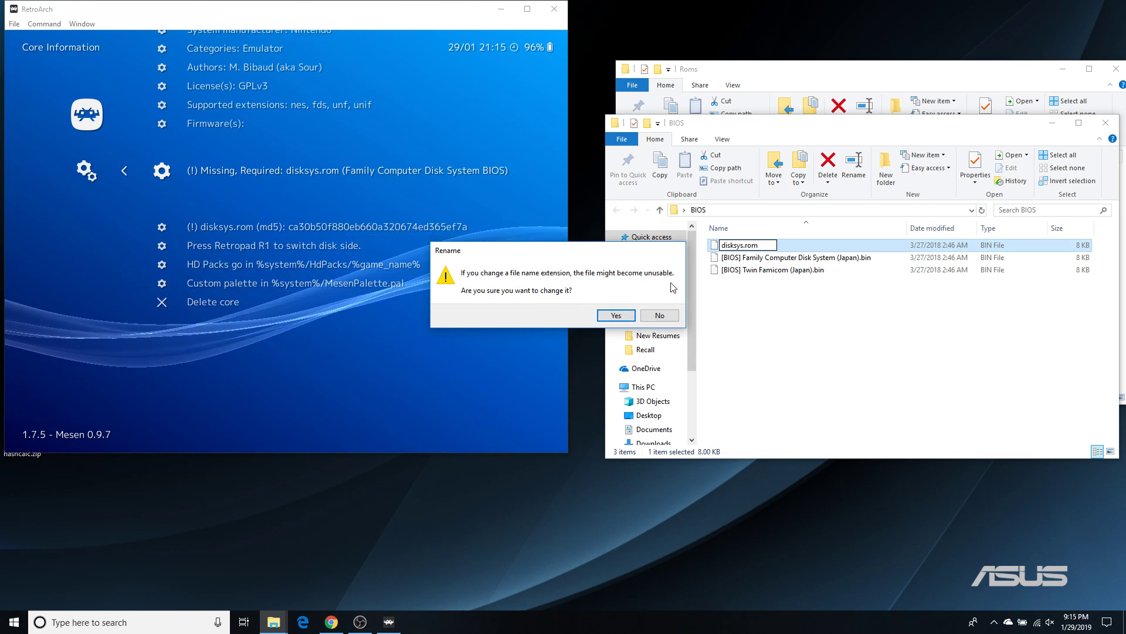
click(612, 316)
click(943, 315)
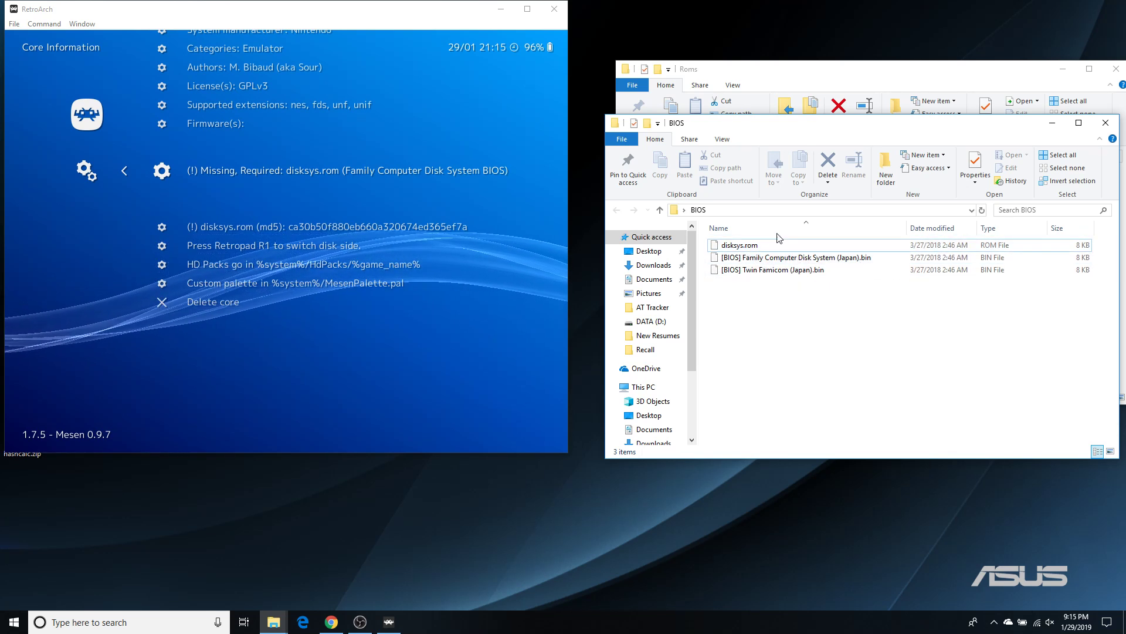
- Review the Folder Options view settings for hidden files and known file type extensions, and close the dialog
click(731, 144)
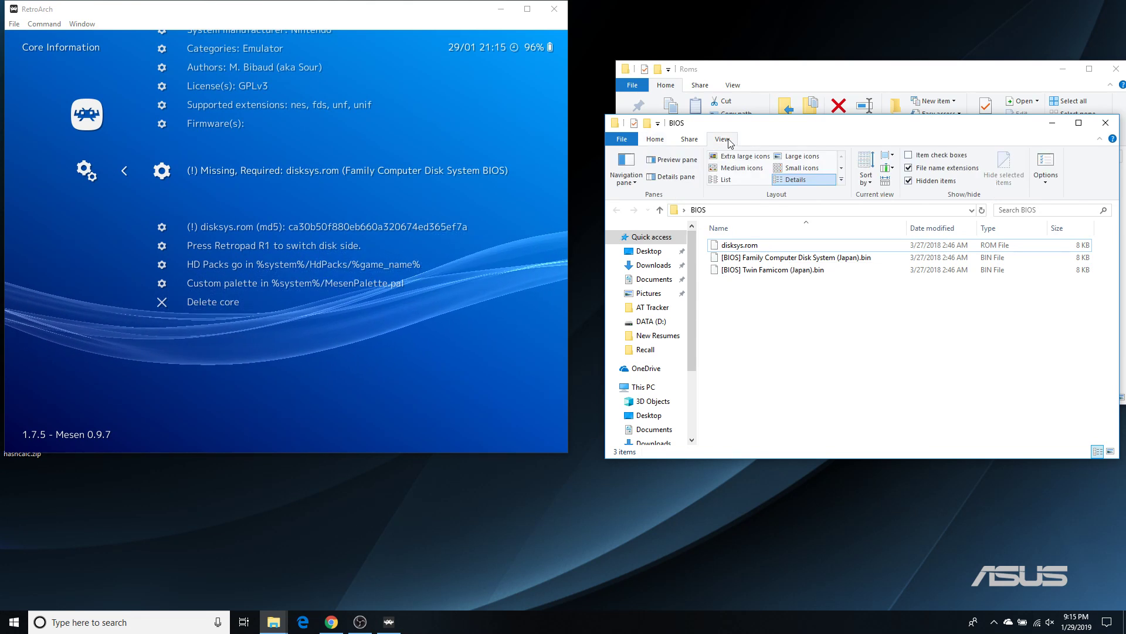
click(1043, 166)
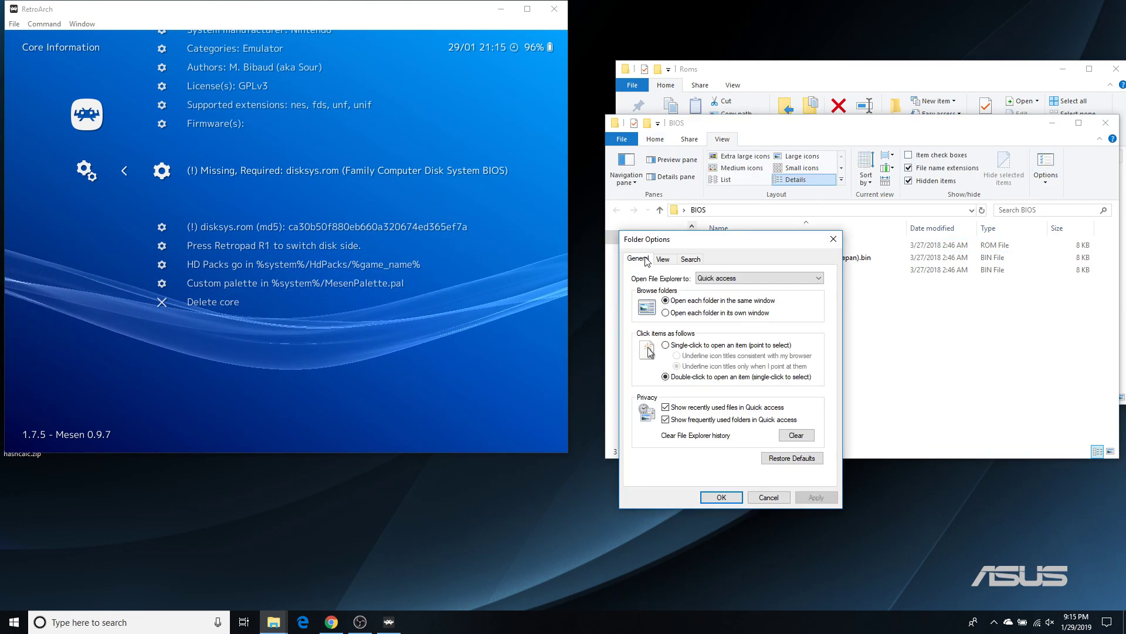
click(663, 259)
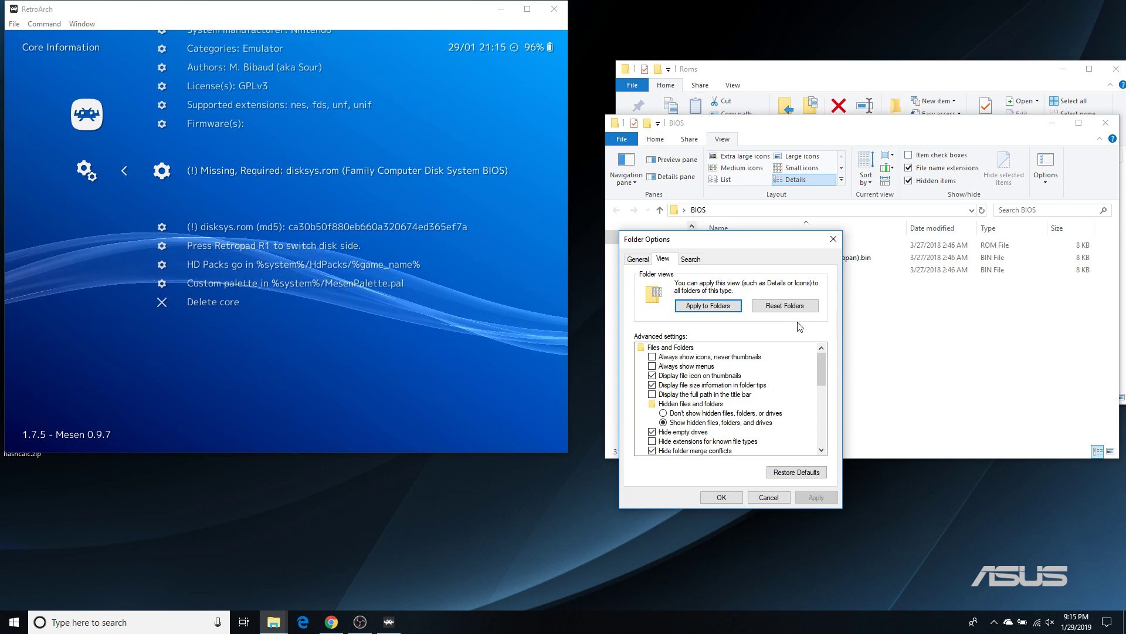
scroll(667, 353, down, 7)
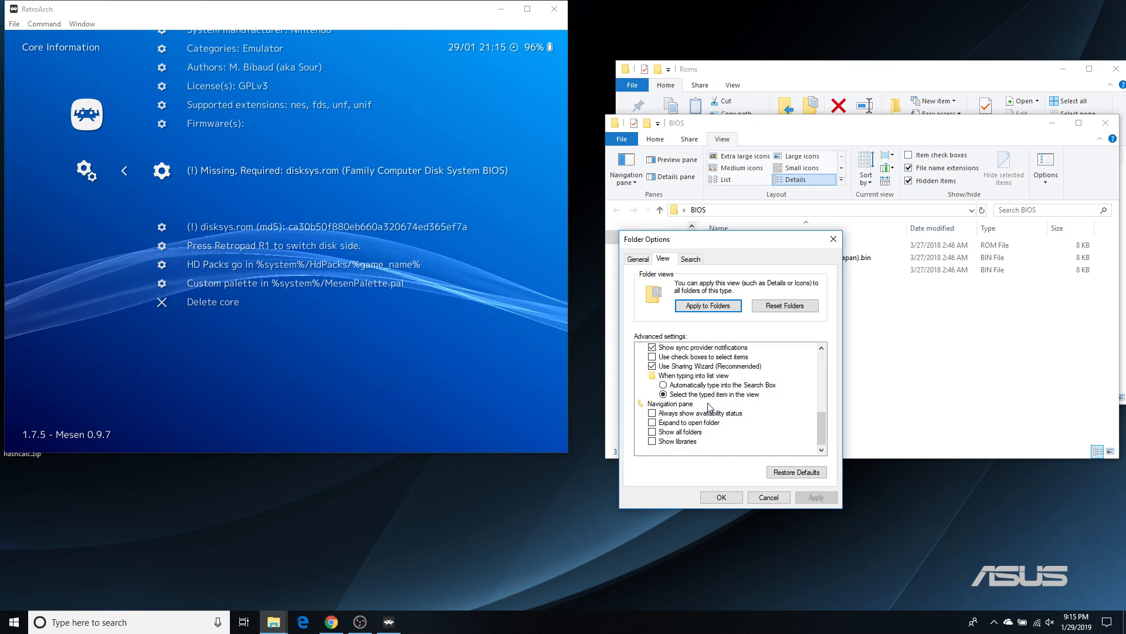
scroll(707, 424, up, 1)
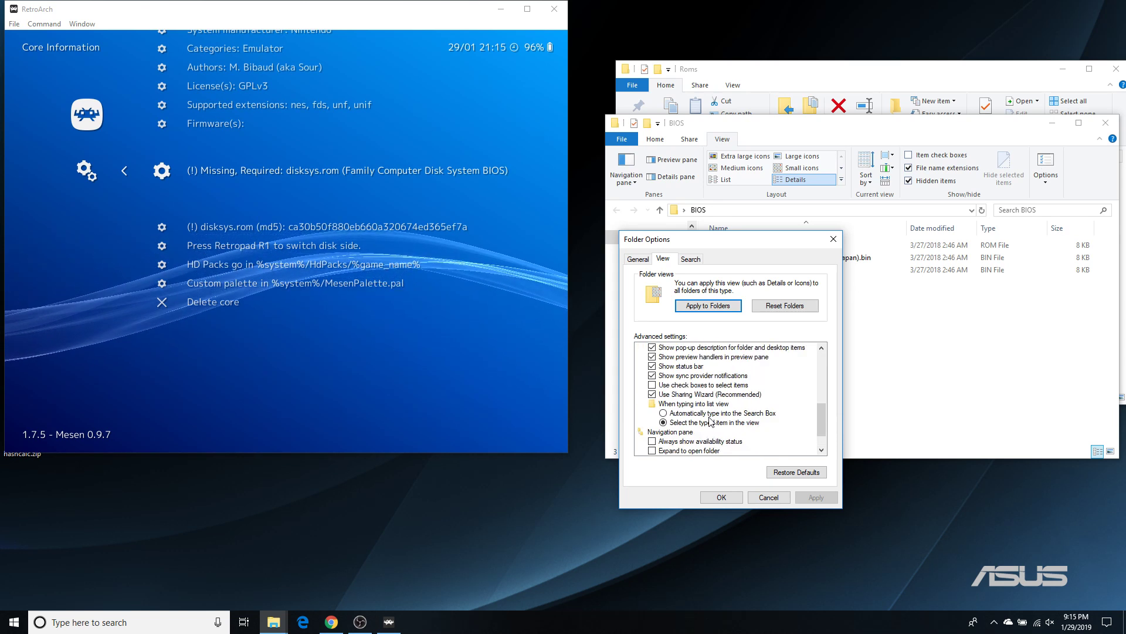
scroll(708, 418, up, 2)
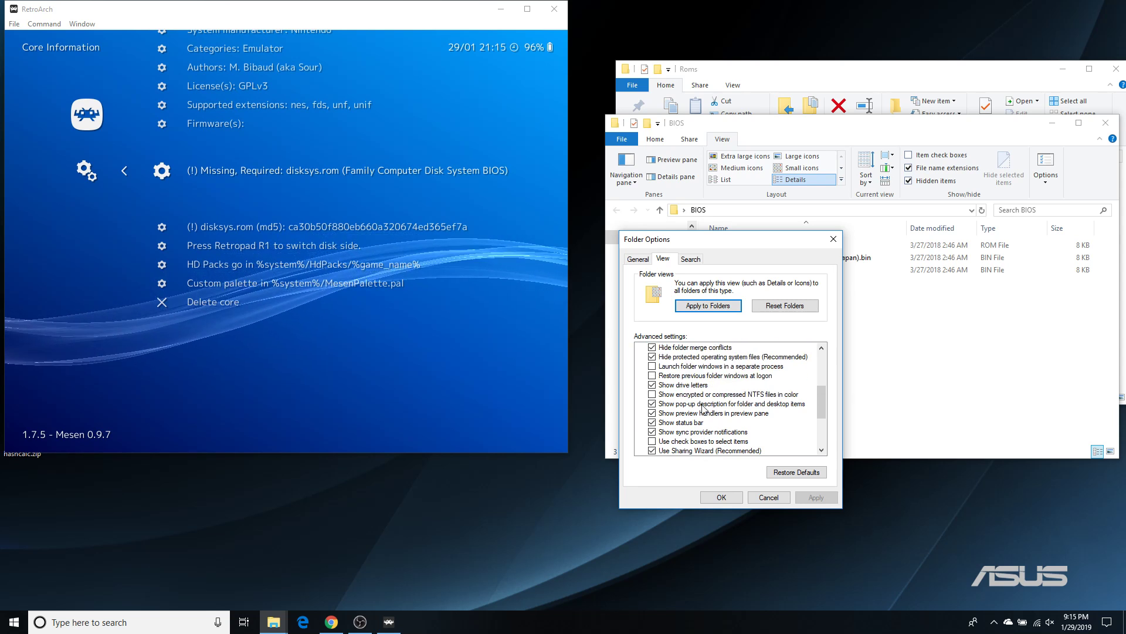
scroll(713, 422, up, 1)
scroll(705, 408, up, 1)
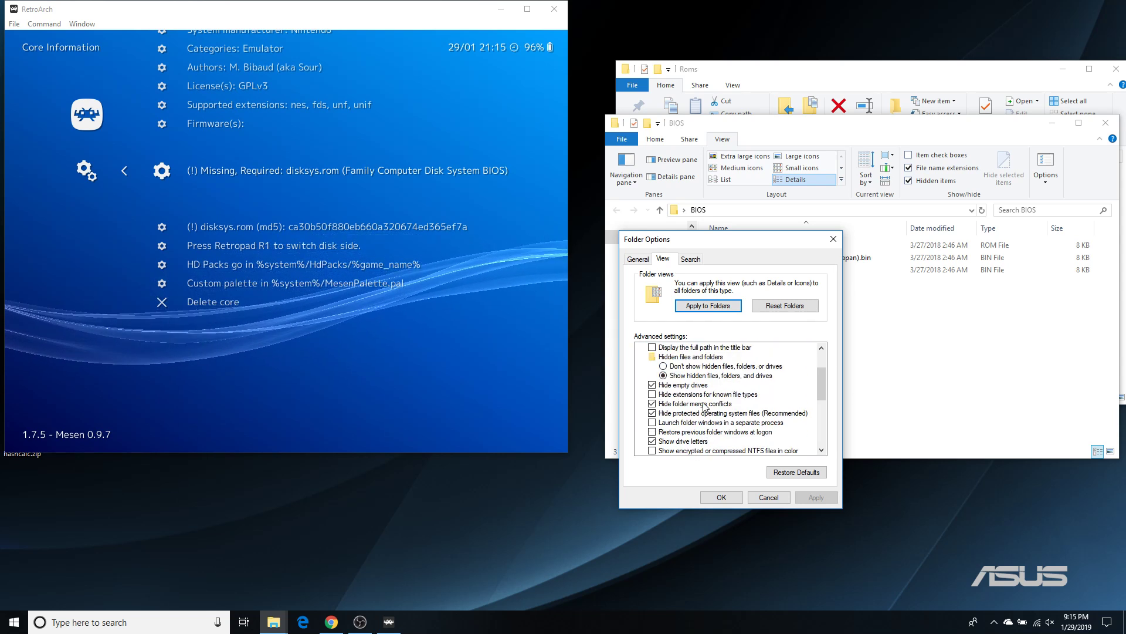
scroll(684, 380, up, 1)
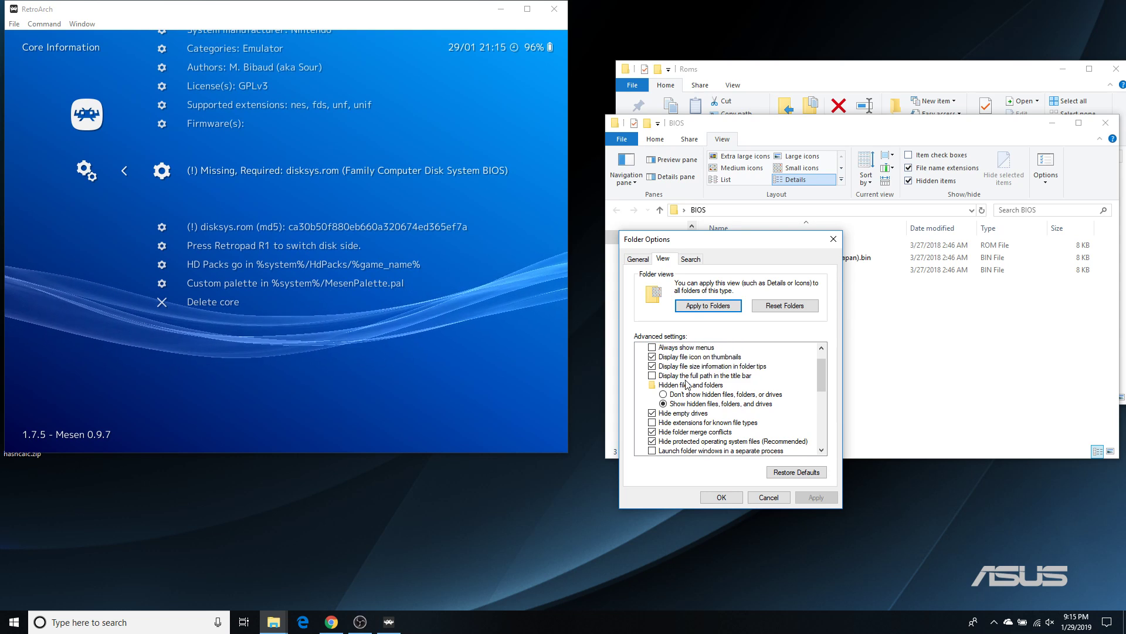
scroll(694, 384, up, 1)
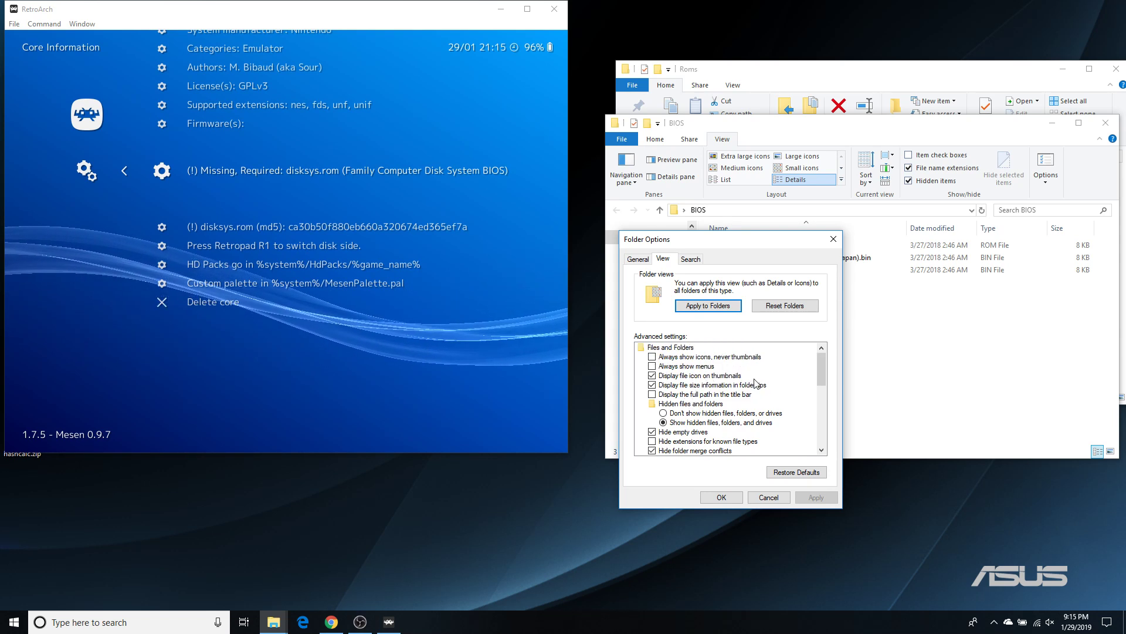
scroll(745, 434, down, 1)
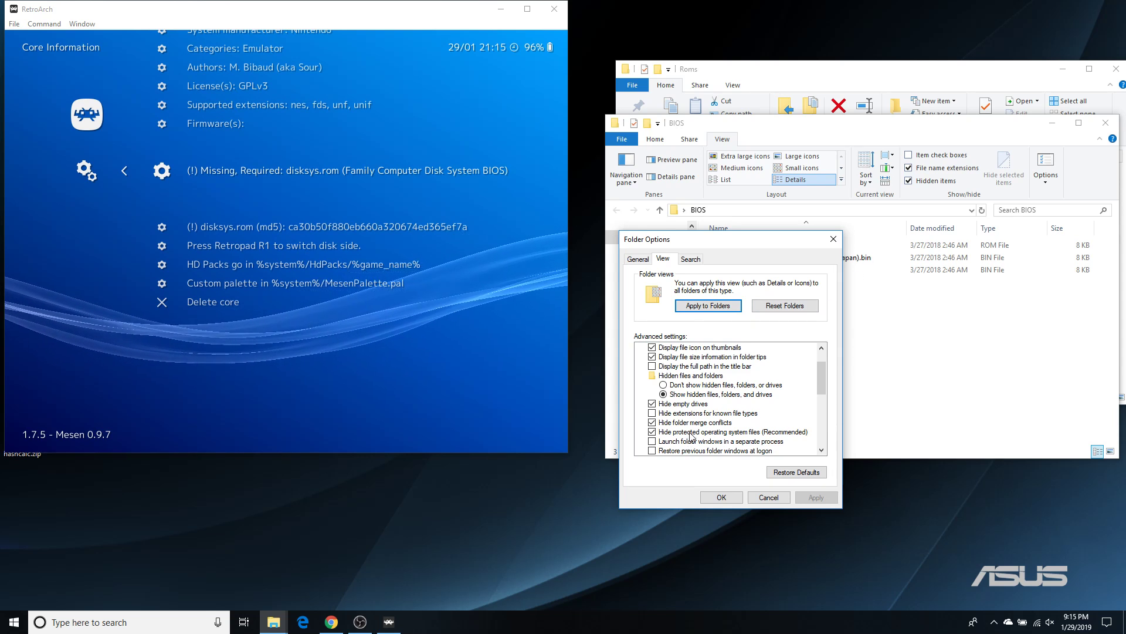
scroll(692, 435, down, 1)
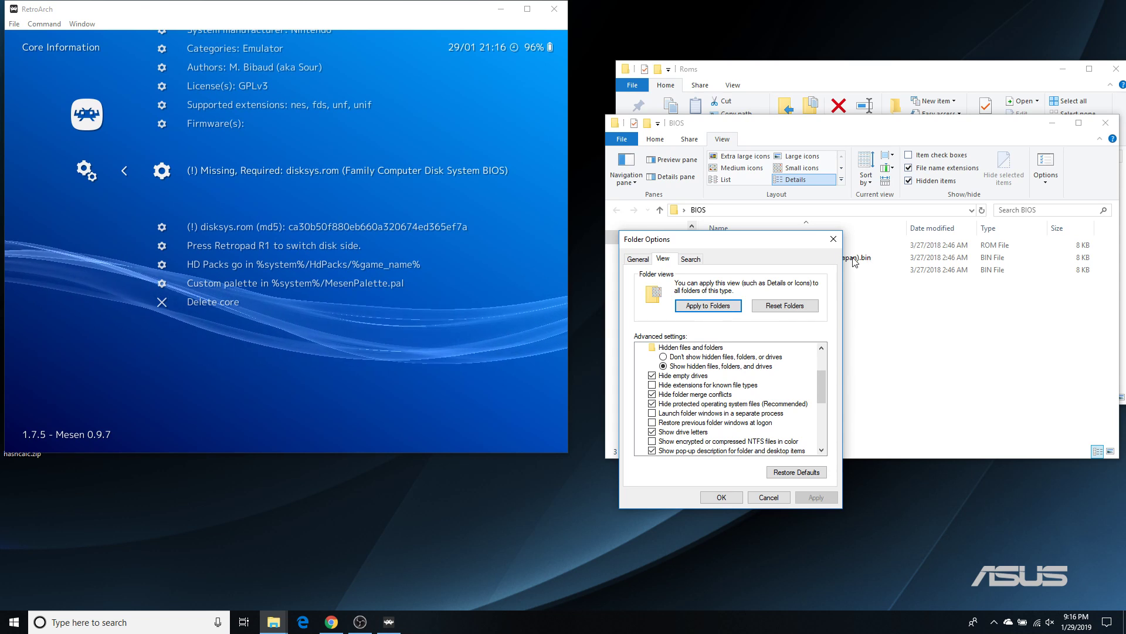
click(721, 498)
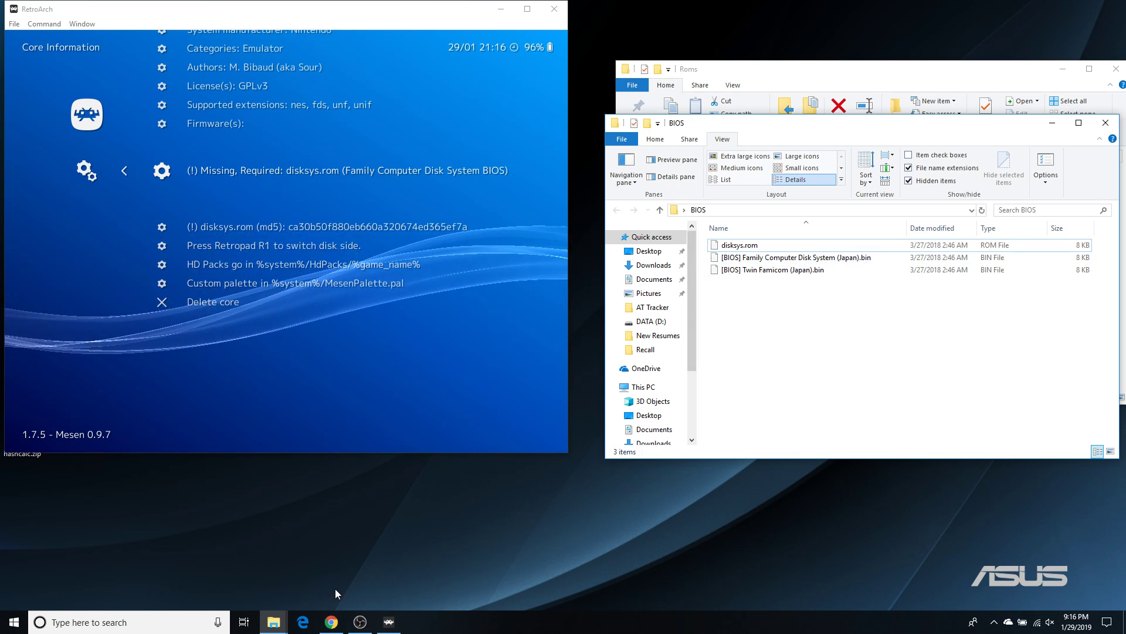
- Switch to Chrome, close the HashCalc page, and open the Bios information HUB in RetroArch's documentation for users
click(331, 621)
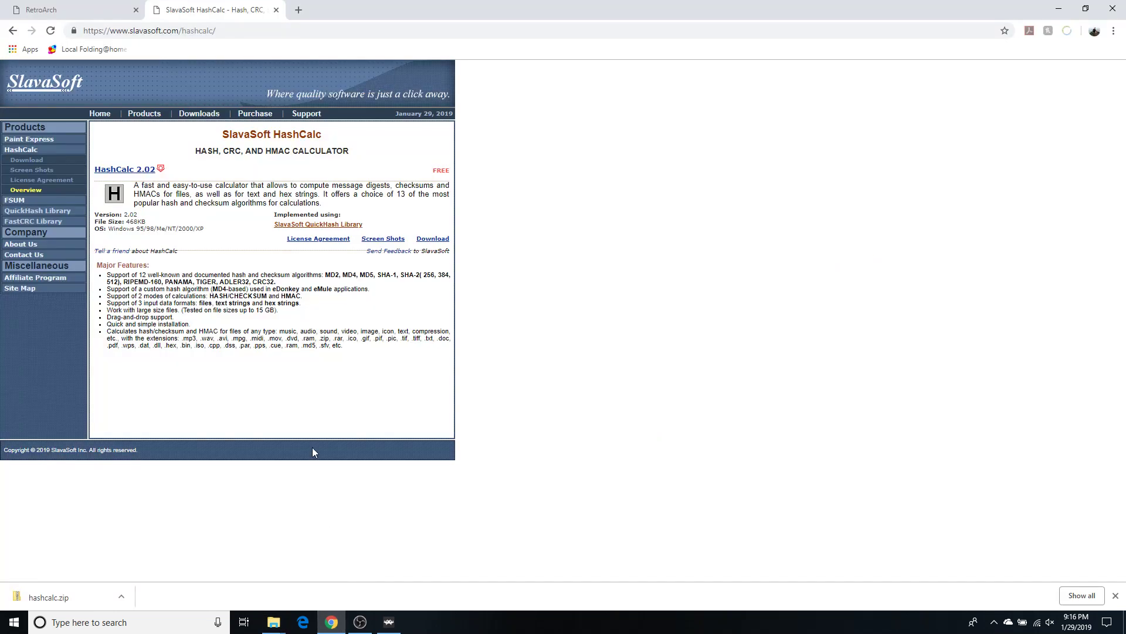
click(276, 10)
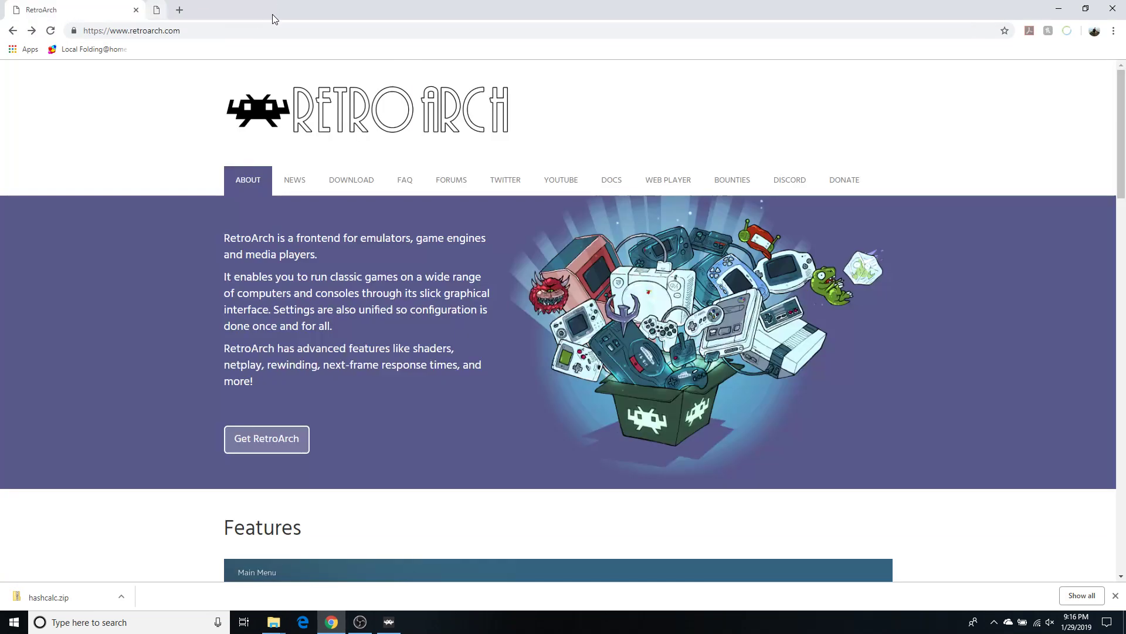
click(614, 182)
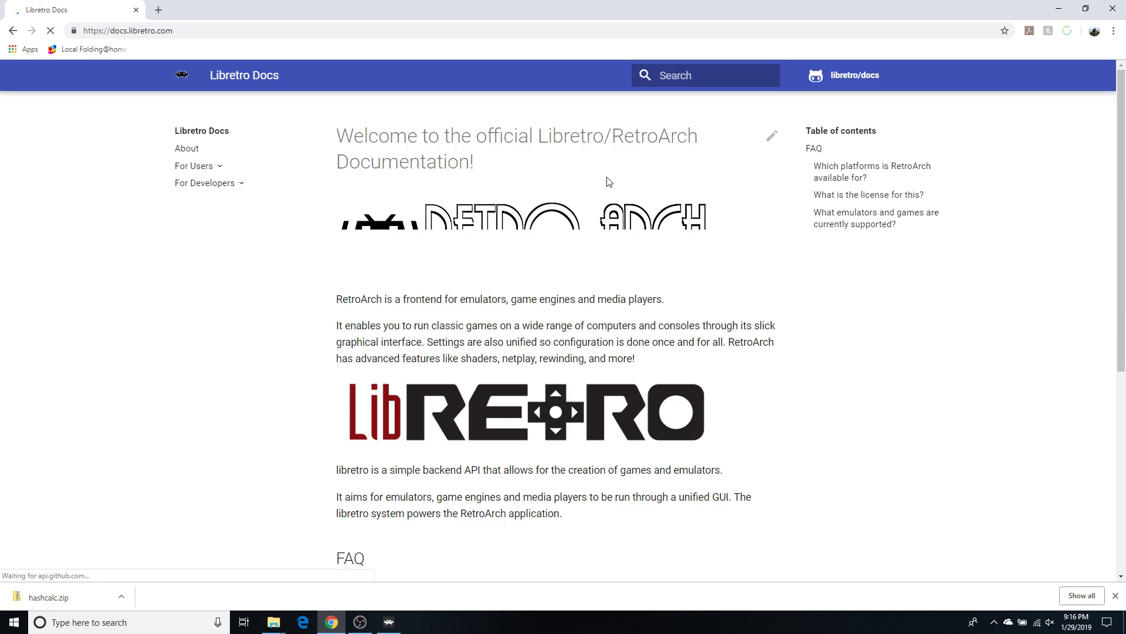
click(220, 168)
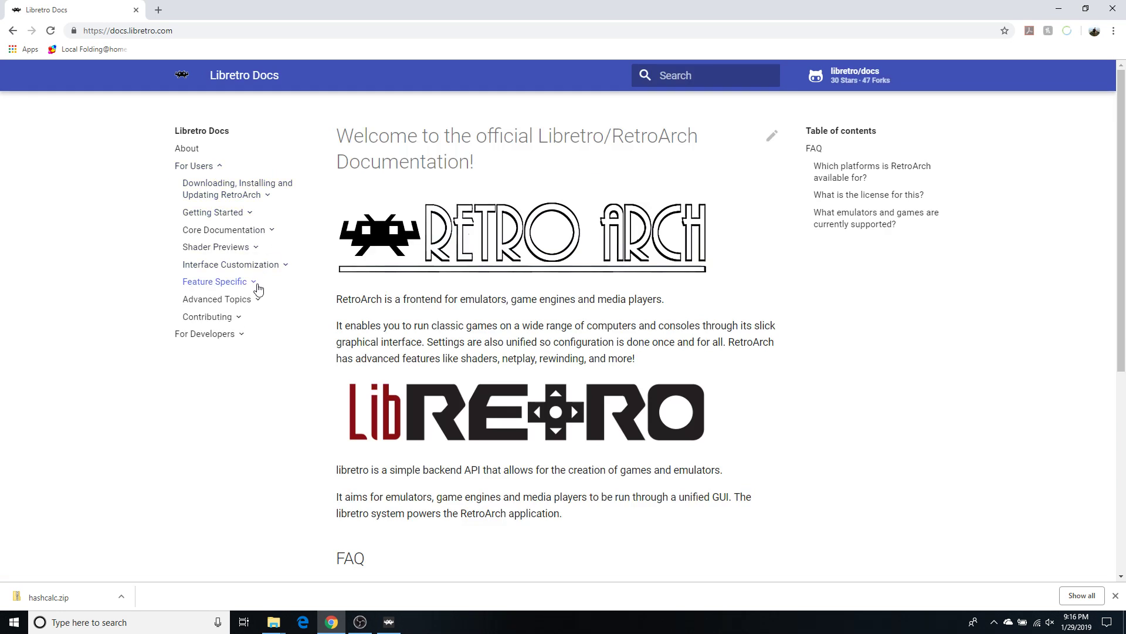
click(264, 233)
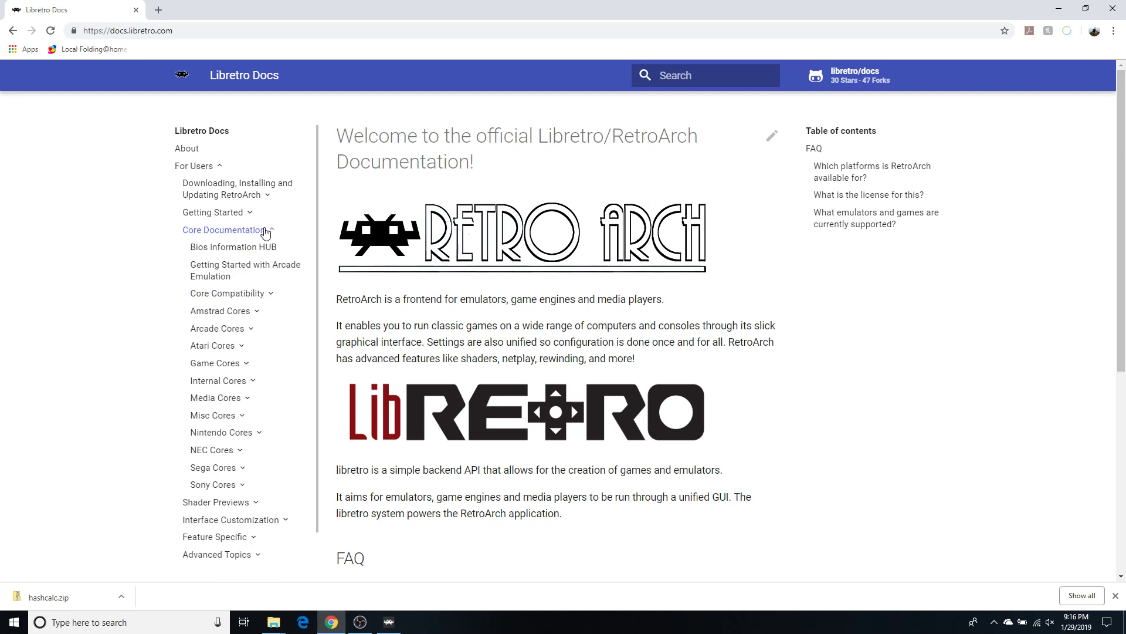
click(235, 249)
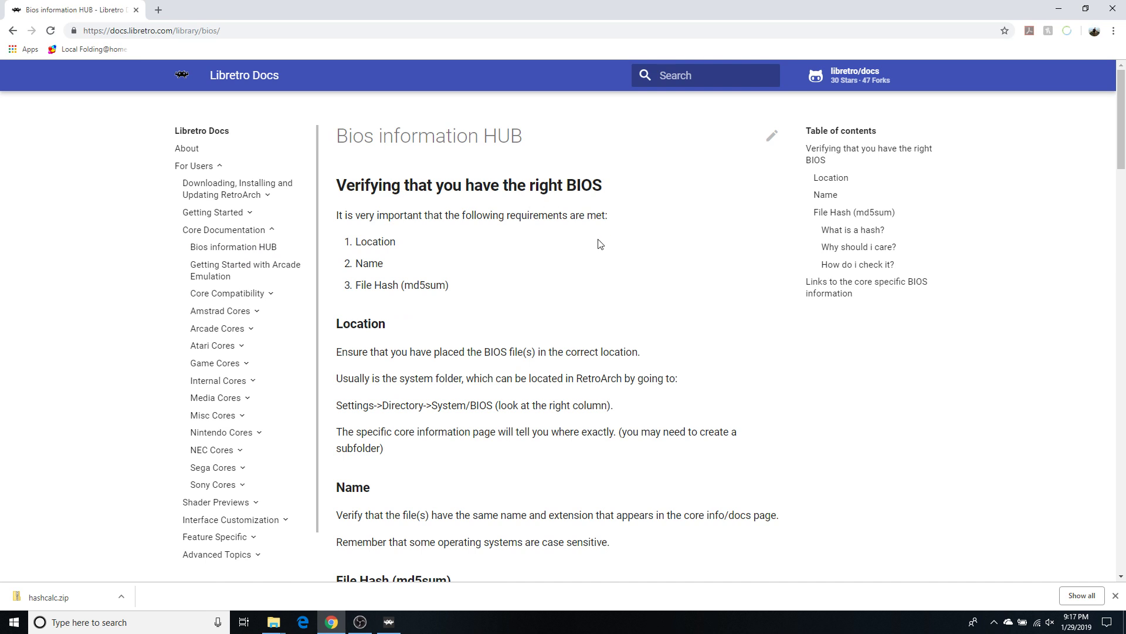
- Look up the NES/Famicom Mesen BIOS information from the core table, and browse the Nintendo Cores documentation list
scroll(600, 244, down, 2)
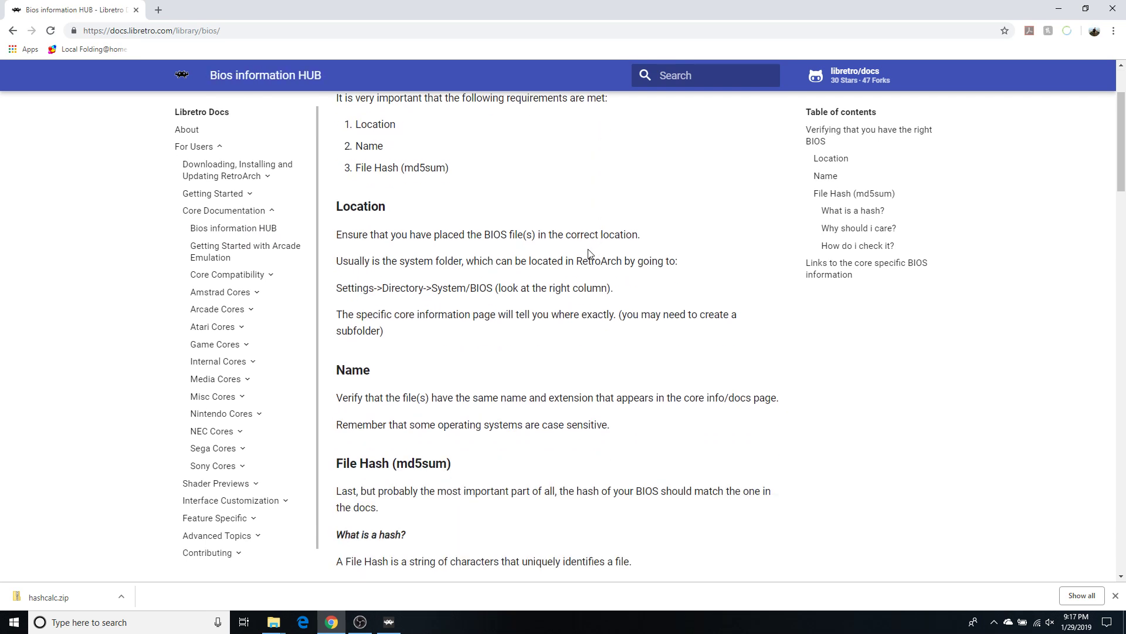
scroll(588, 255, down, 10)
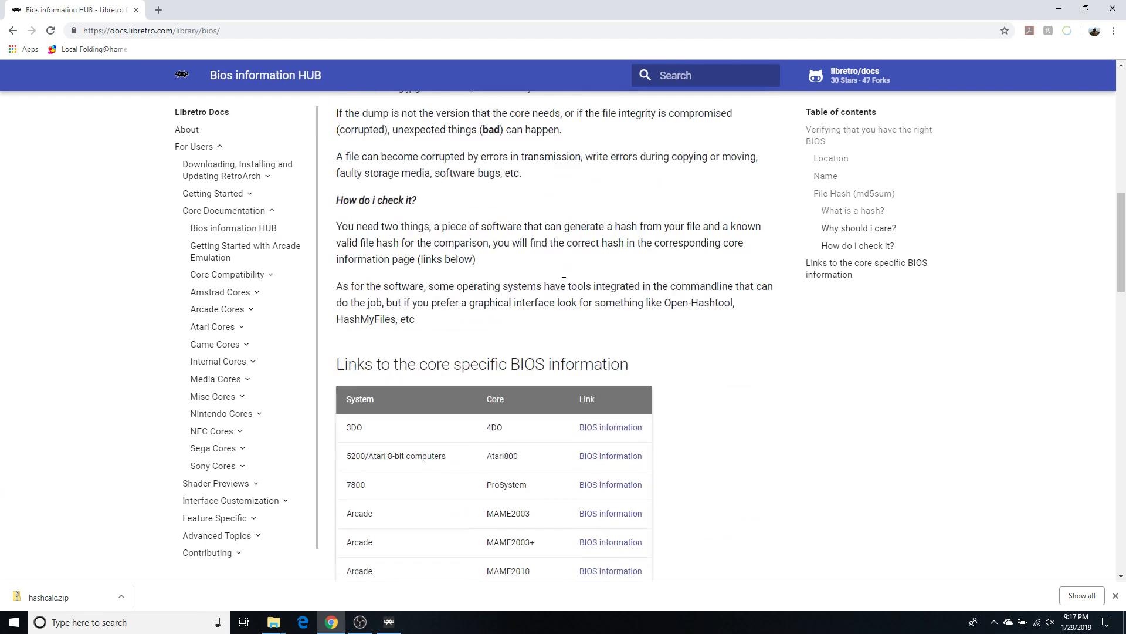
scroll(564, 282, down, 12)
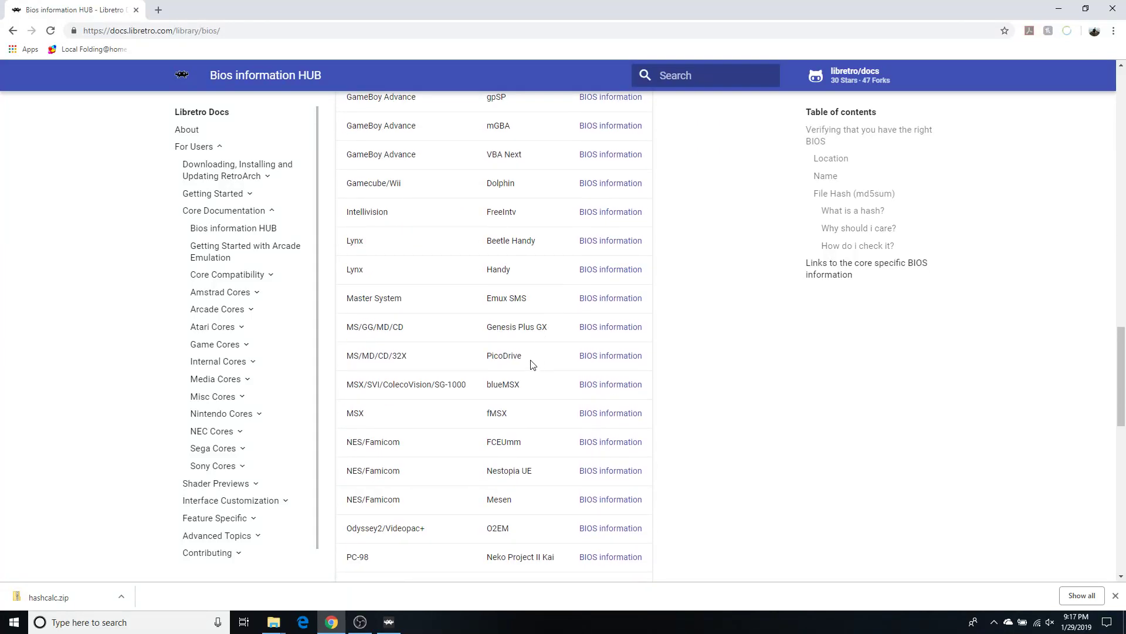
scroll(456, 322, up, 5)
scroll(450, 337, down, 4)
scroll(450, 337, down, 3)
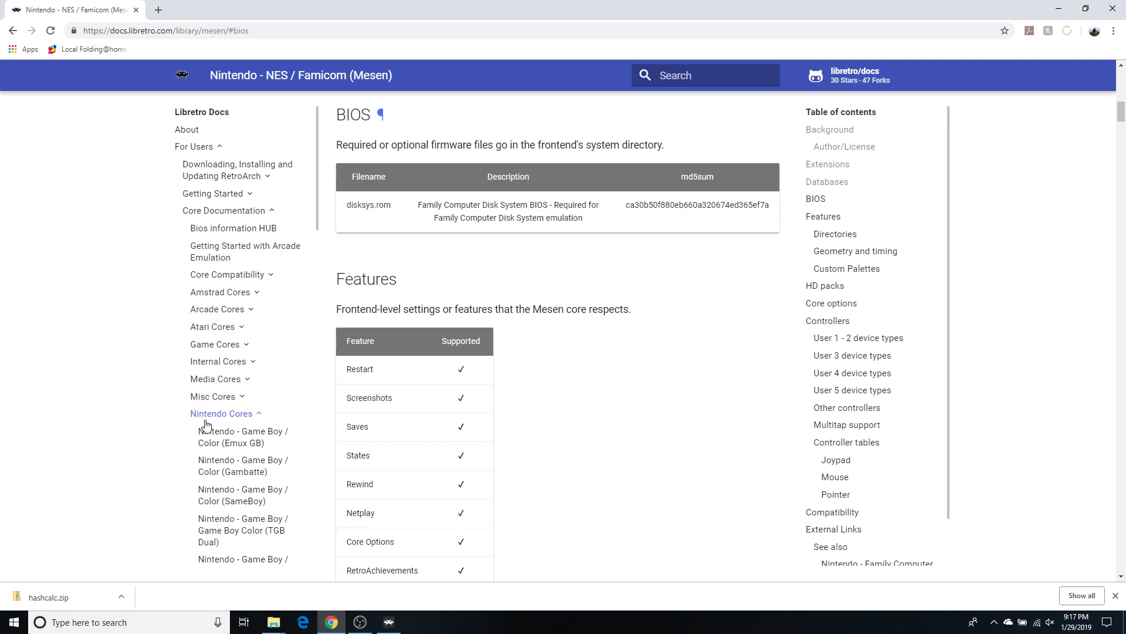
scroll(264, 484, down, 1)
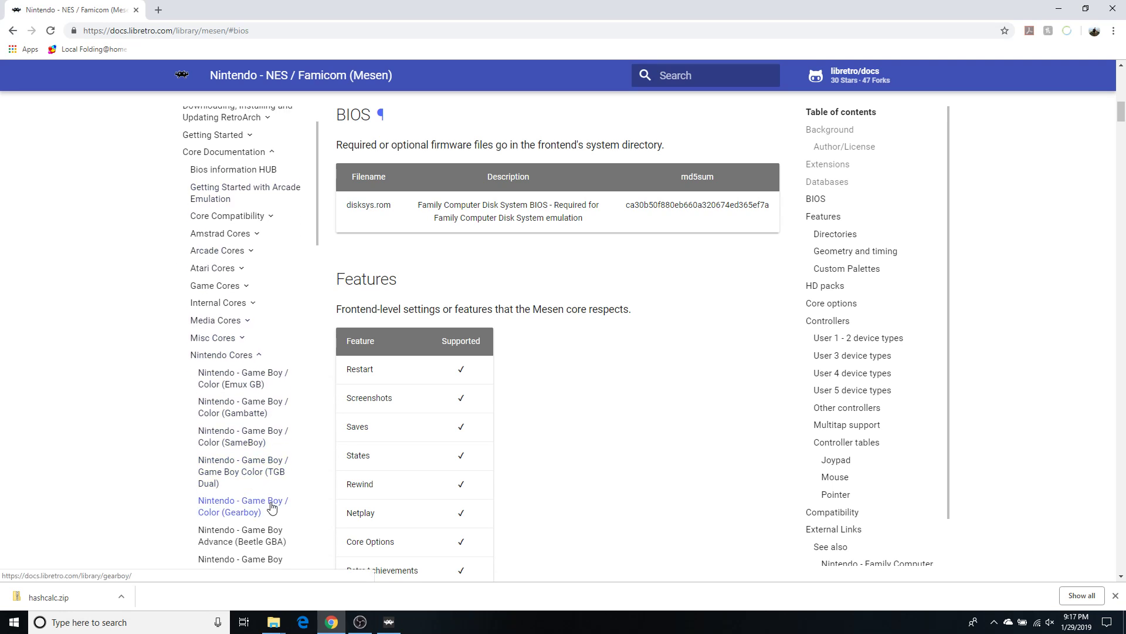
scroll(264, 473, down, 7)
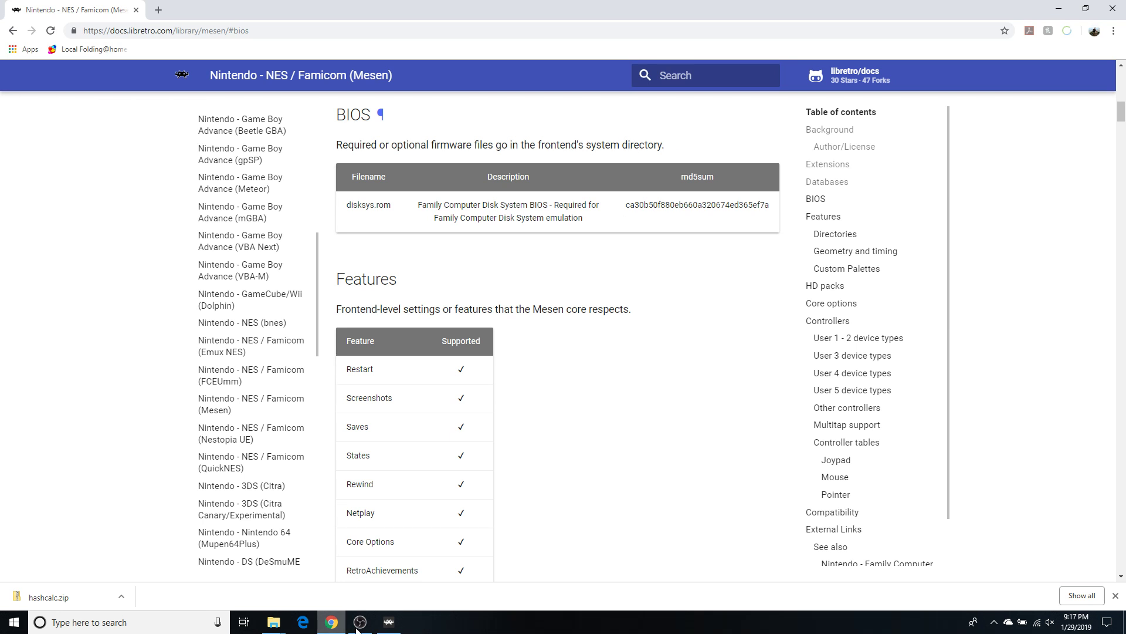
- Switch to RetroArch, leave the core information, and open the Directory settings to show the System/BIOS path
click(390, 621)
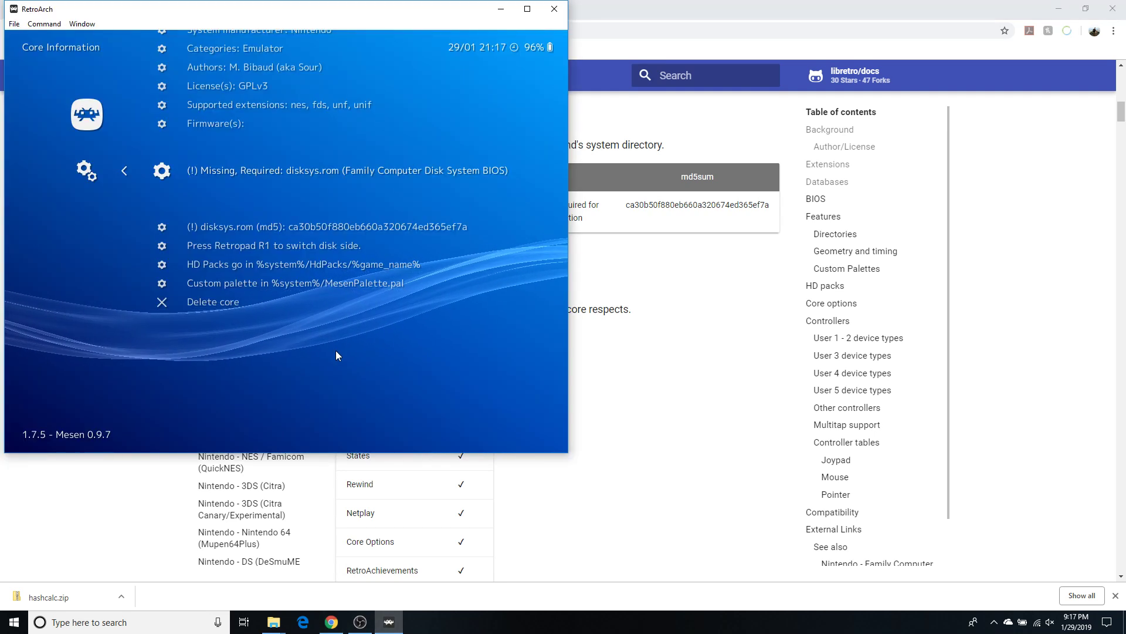
key(BackSpace)
key(BackSpace)
key(Right)
key(Up)
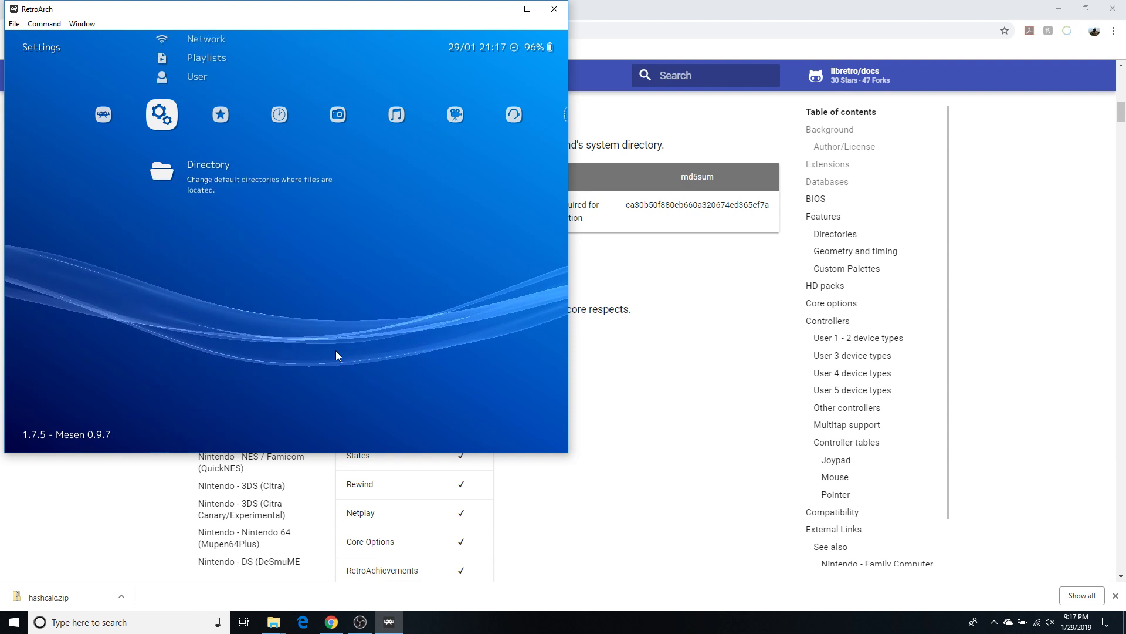
key(Return)
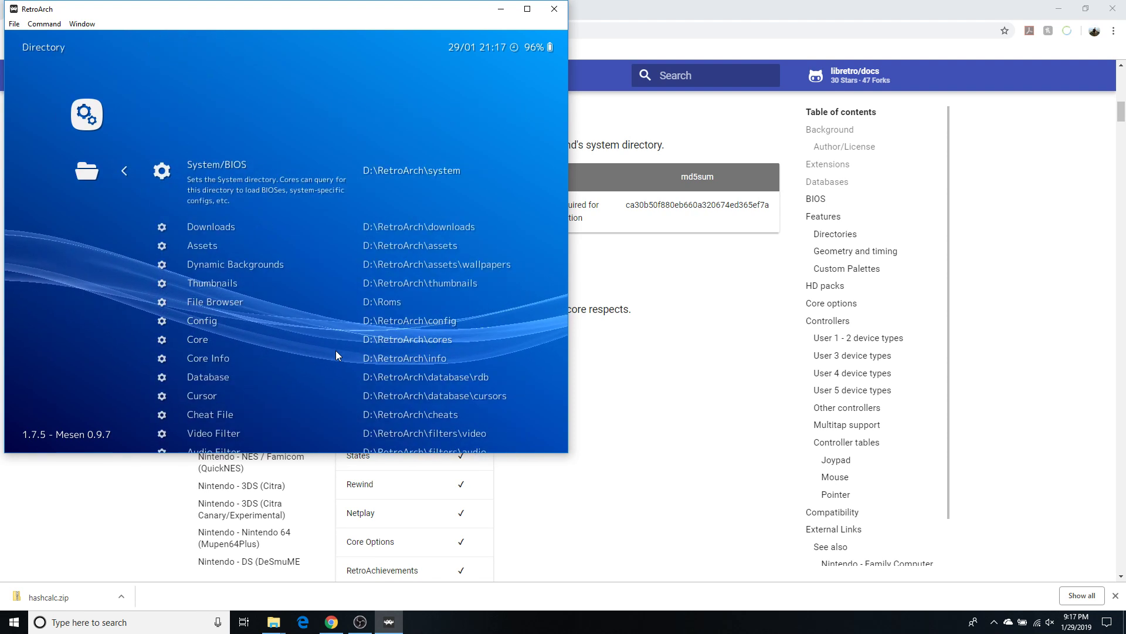
- Examine the list of RetroArch directories and return to the System/BIOS entry
key(Down)
key(Down)
key(Down)
key(Down)
key(Down)
key(Down)
key(Down)
key(Down)
key(Down)
key(Down)
key(Down)
key(Down)
key(Down)
key(Down)
key(Down)
key(Up)
key(Up)
key(Up)
key(Up)
key(Up)
key(Up)
key(Up)
key(Up)
key(Up)
key(Up)
key(Up)
key(Up)
key(Up)
key(Up)
key(Up)
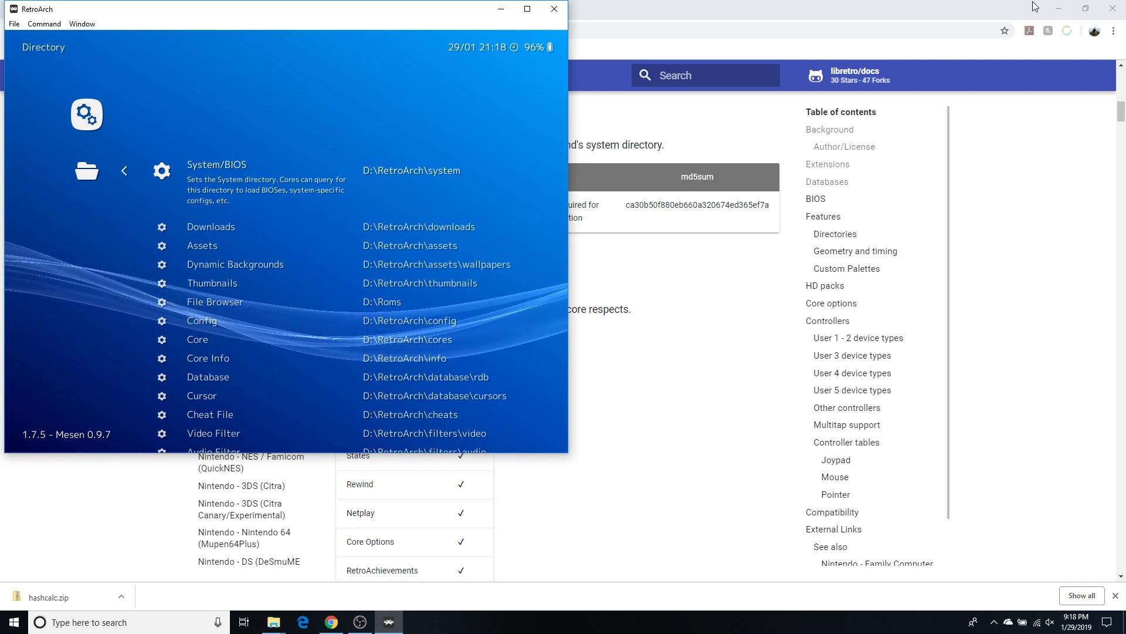
- Minimize Chrome, uncover the Roms window, and transfer disksys.rom from the BIOS folder into D:\RetroArch\system
click(1059, 6)
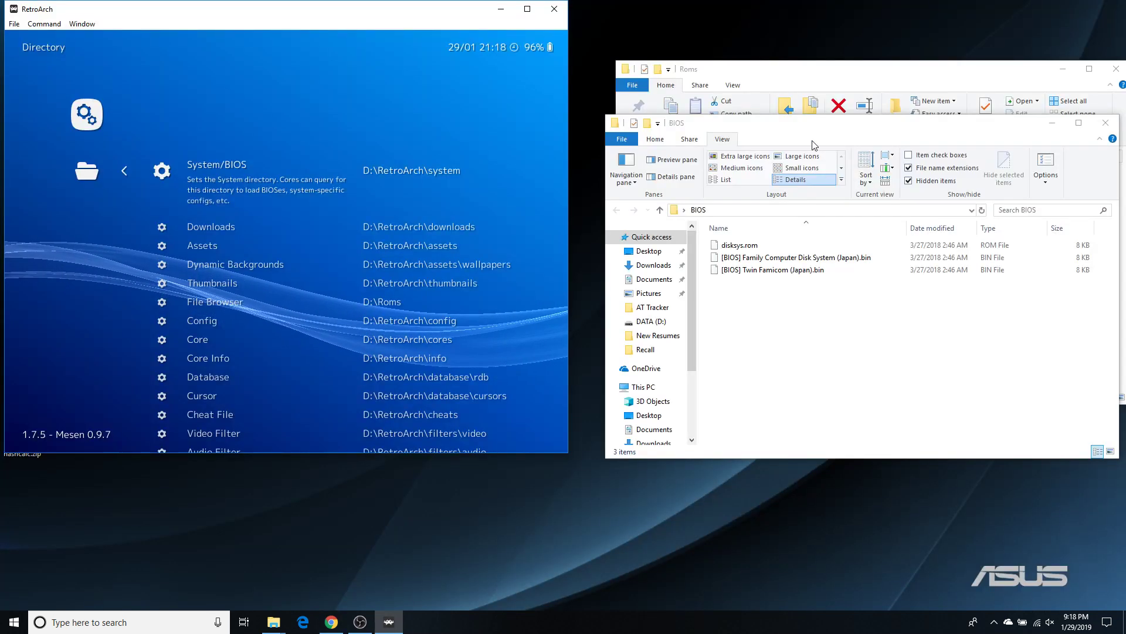
drag(818, 125, 807, 303)
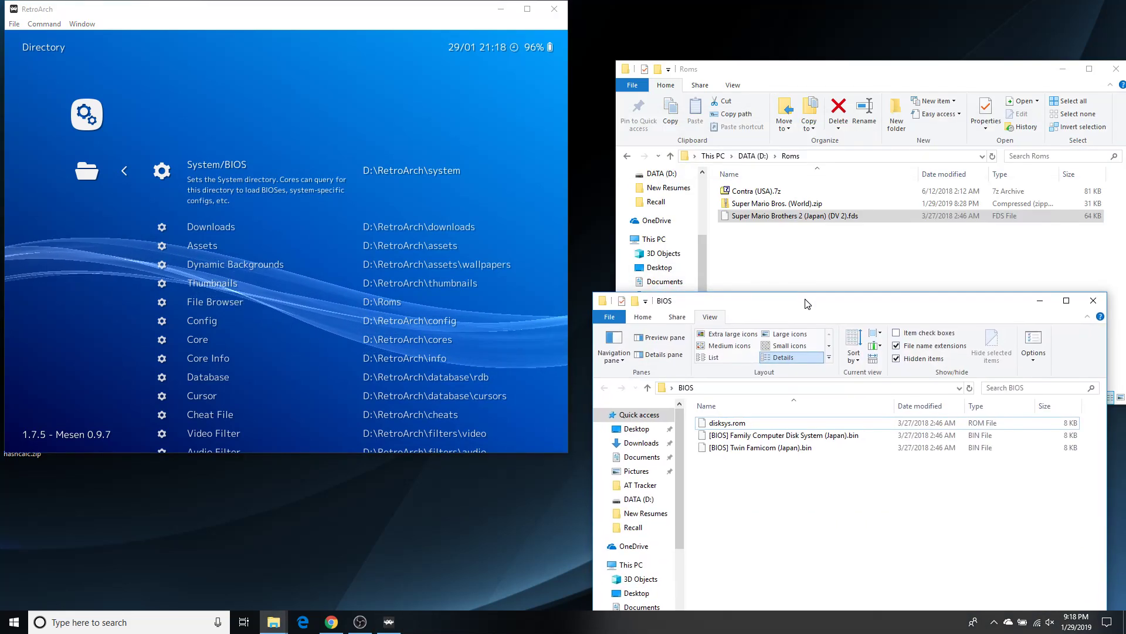
click(748, 155)
double_click(735, 216)
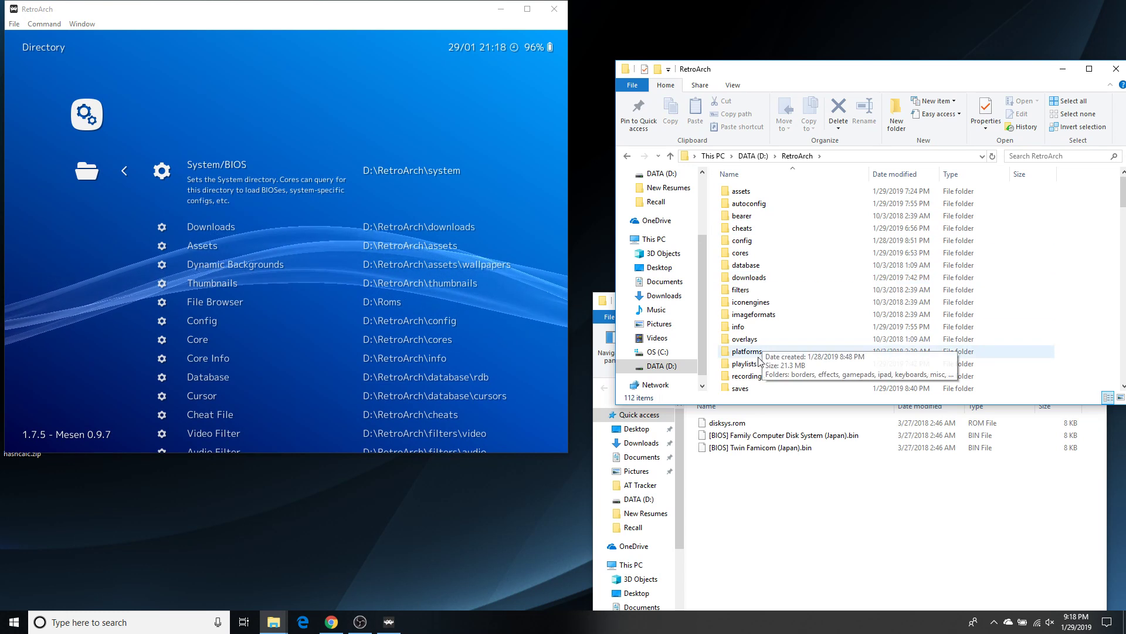
scroll(757, 363, down, 4)
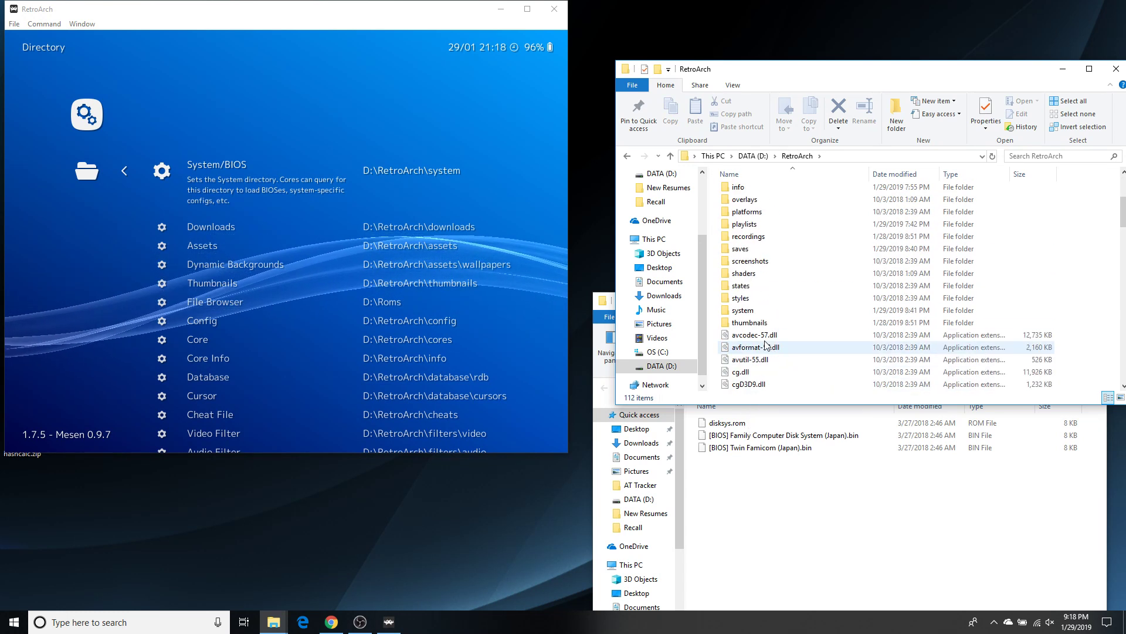
double_click(742, 311)
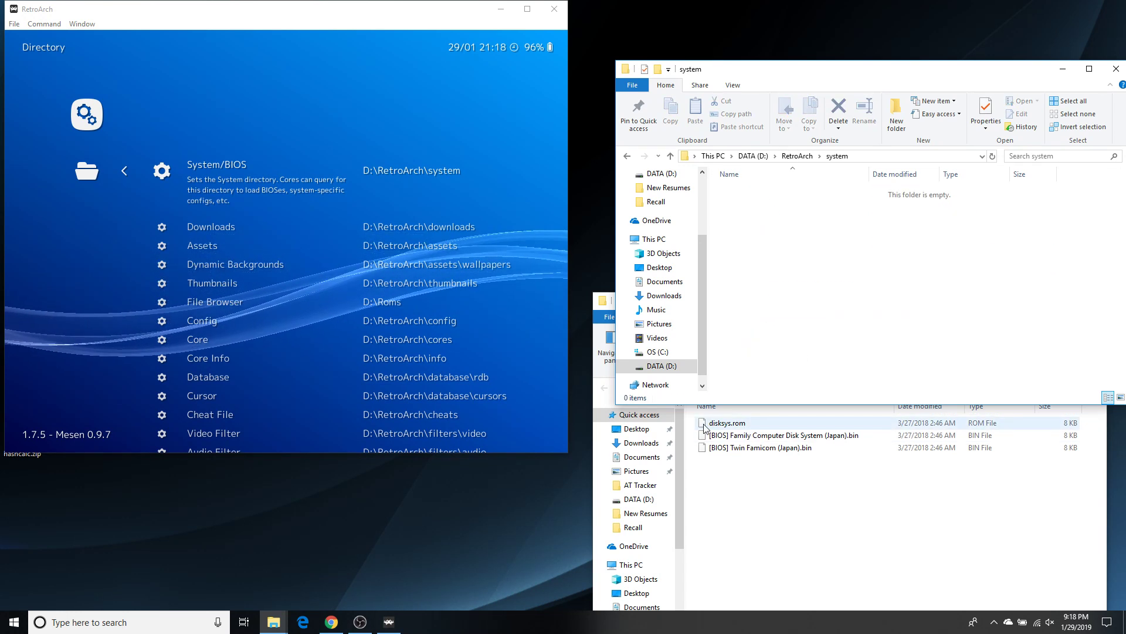
drag(704, 427, 805, 271)
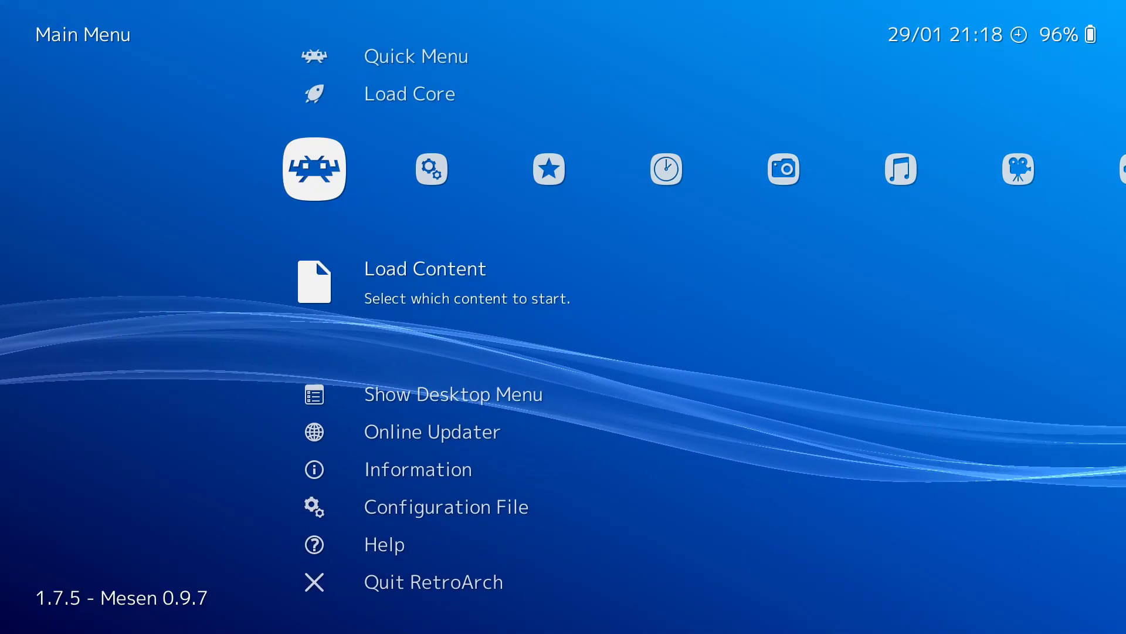
- Open the core information for the loaded Mesen core from the main menu's Information section
key(Down)
key(Down)
key(Down)
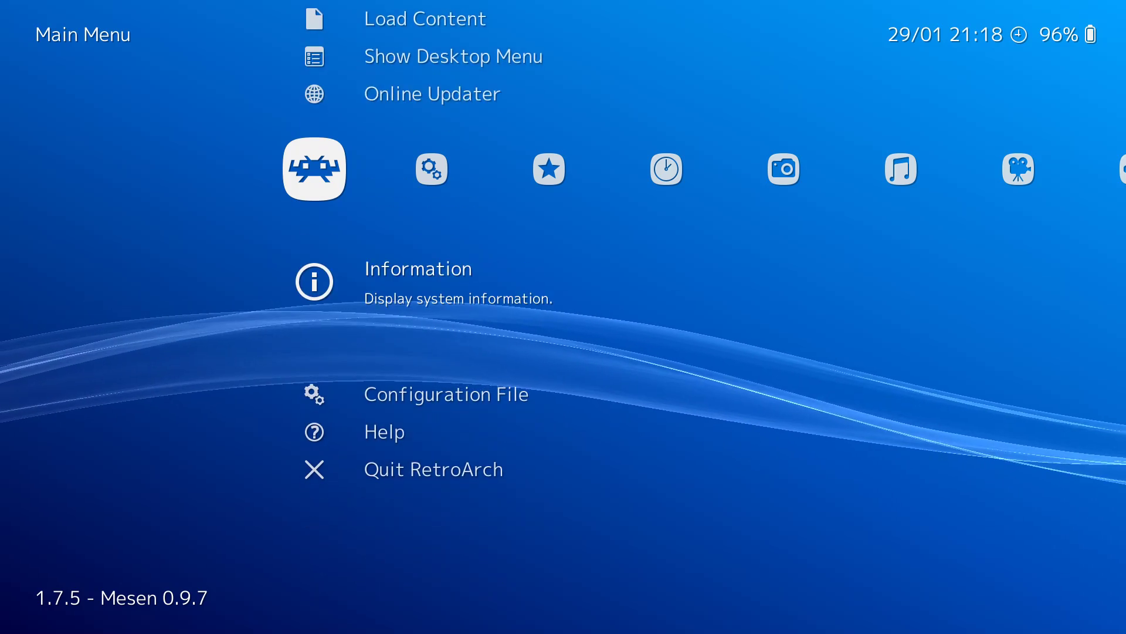
key(Return)
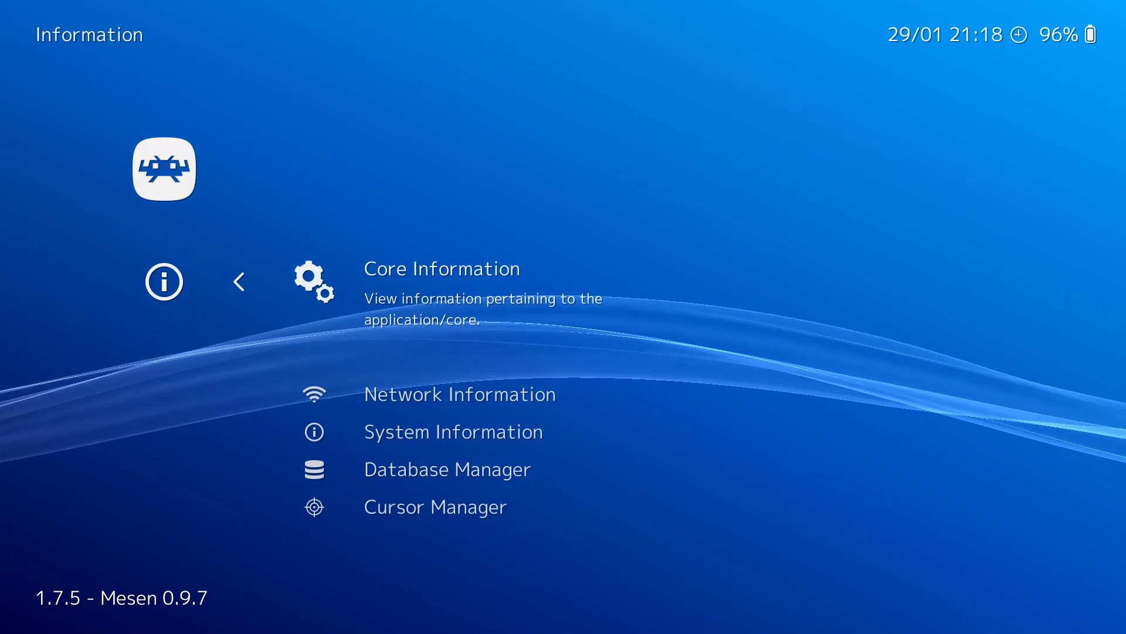
key(Return)
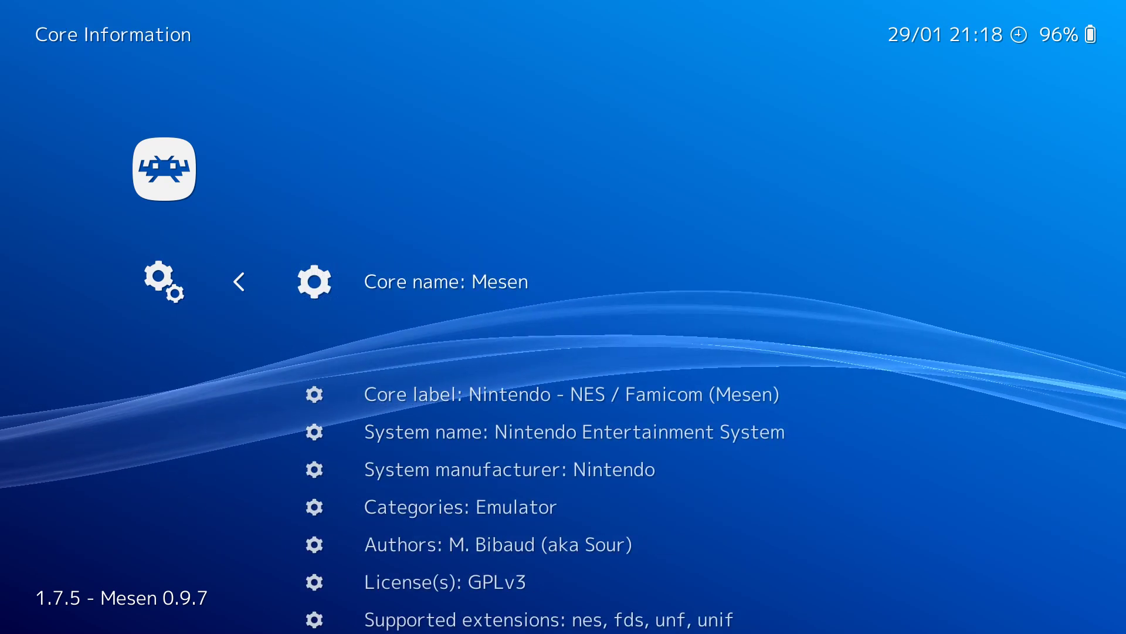
- Check the firmware status and md5 entries for disksys.rom in the core information, and return to the main menu
key(Down)
key(Down)
key(Down)
key(Down)
key(Down)
key(Down)
key(Down)
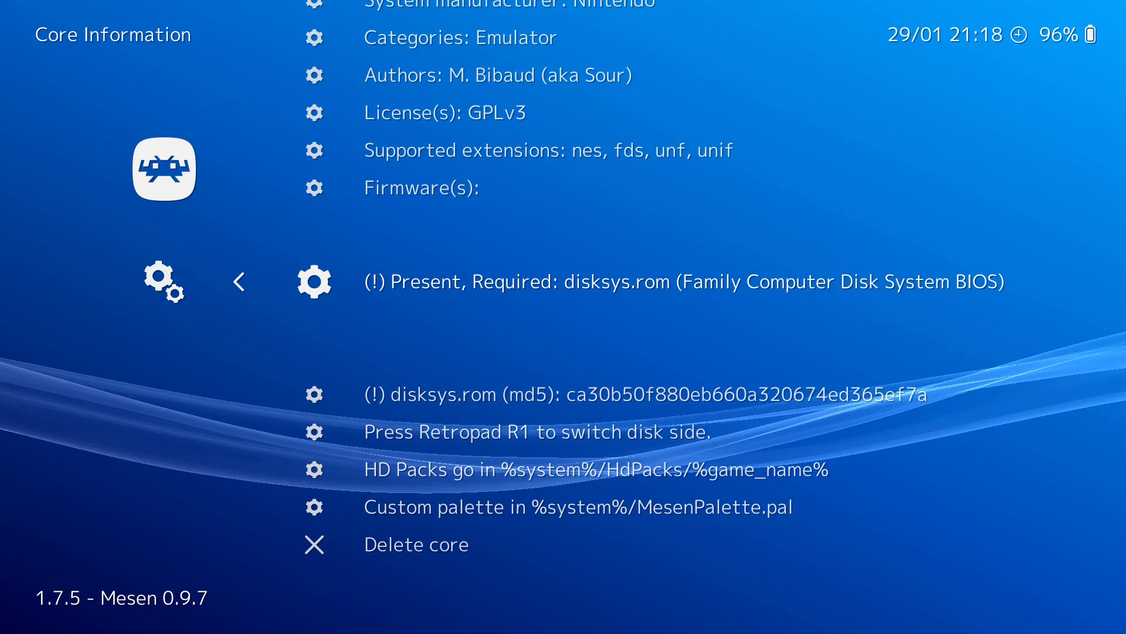
key(Down)
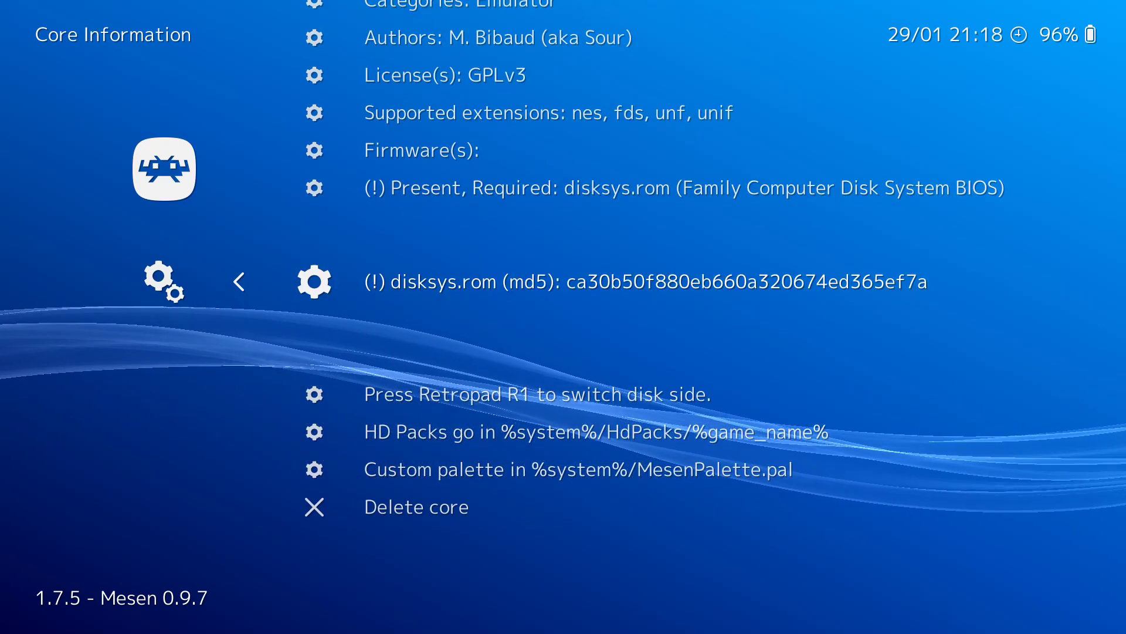
key(BackSpace)
key(BackSpace)
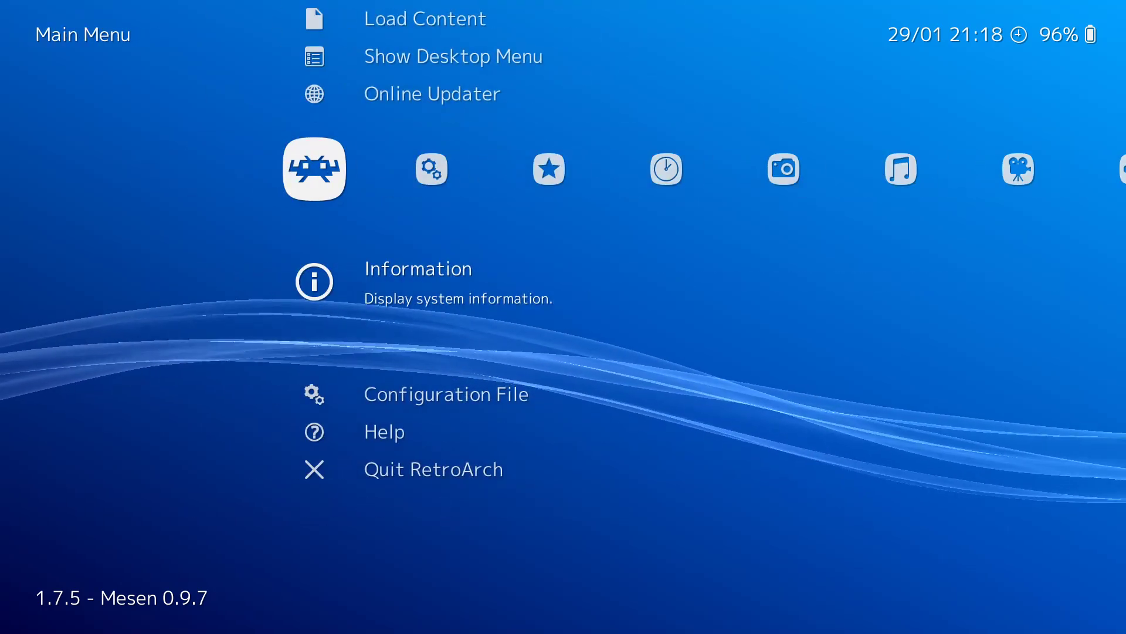
- Browse to D:\Roms through Load Content and start the Super Mario Brothers 2 (Japan) disk game with Mesen
key(Up)
key(Up)
key(Up)
key(Return)
key(Down)
key(Up)
key(Return)
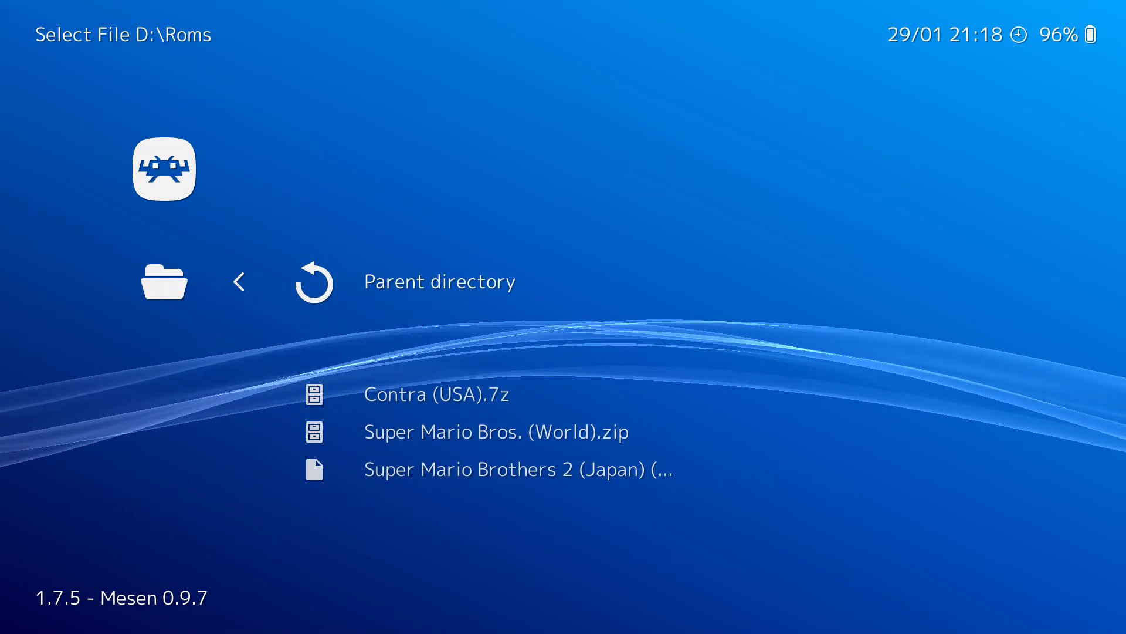
key(Down)
key(Down)
key(Down)
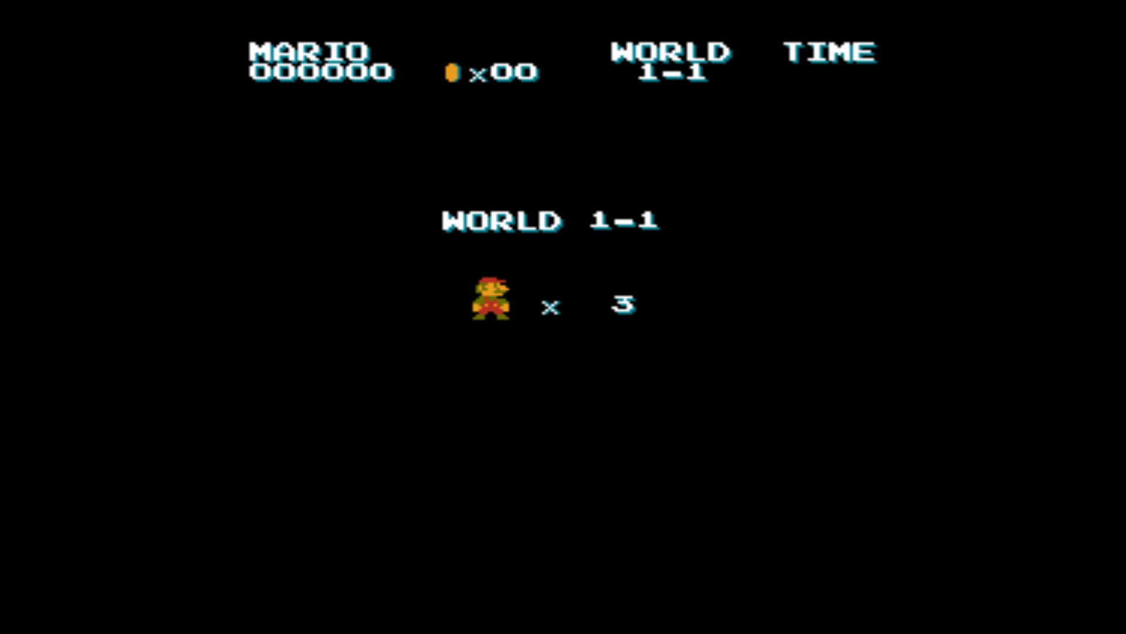
key(Right)
key(x)
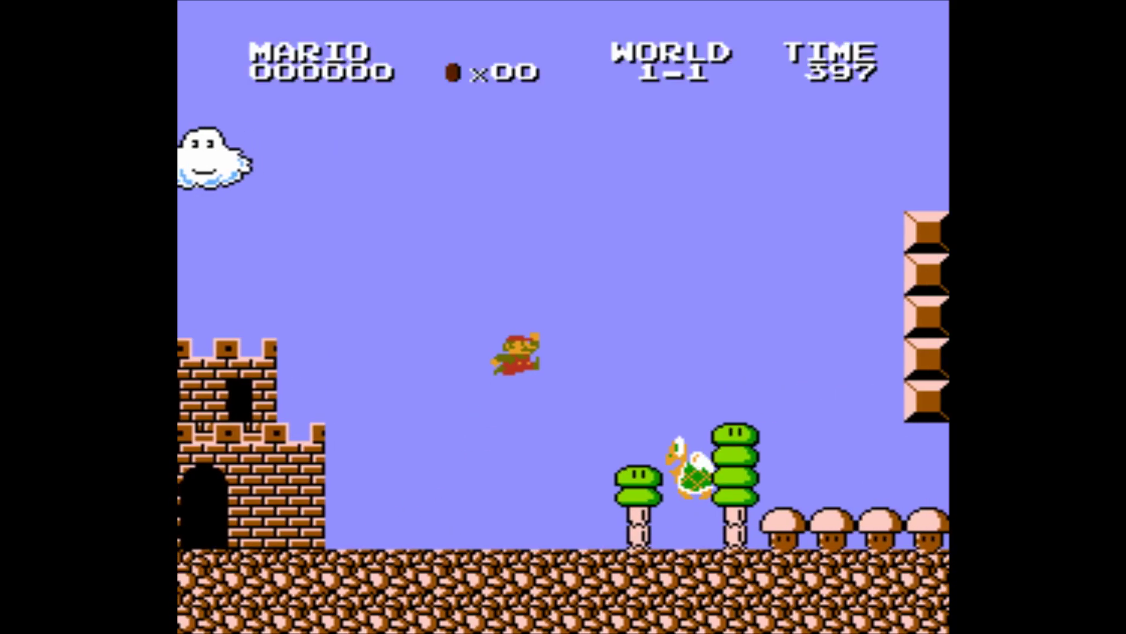
key(Right)
key(Left)
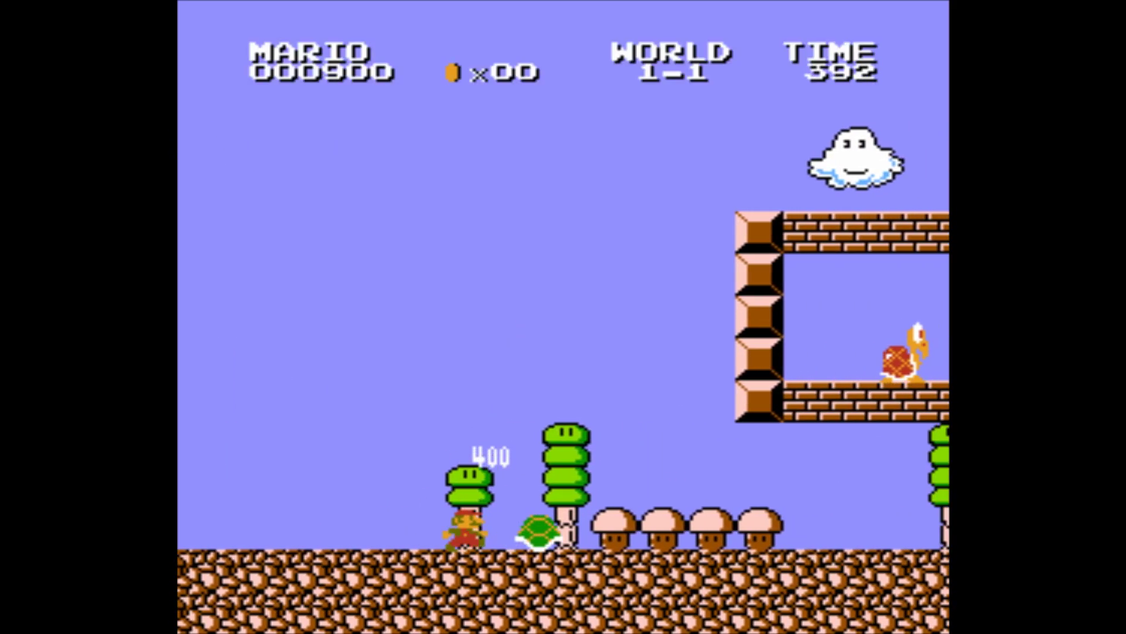
key(Right)
key(x)
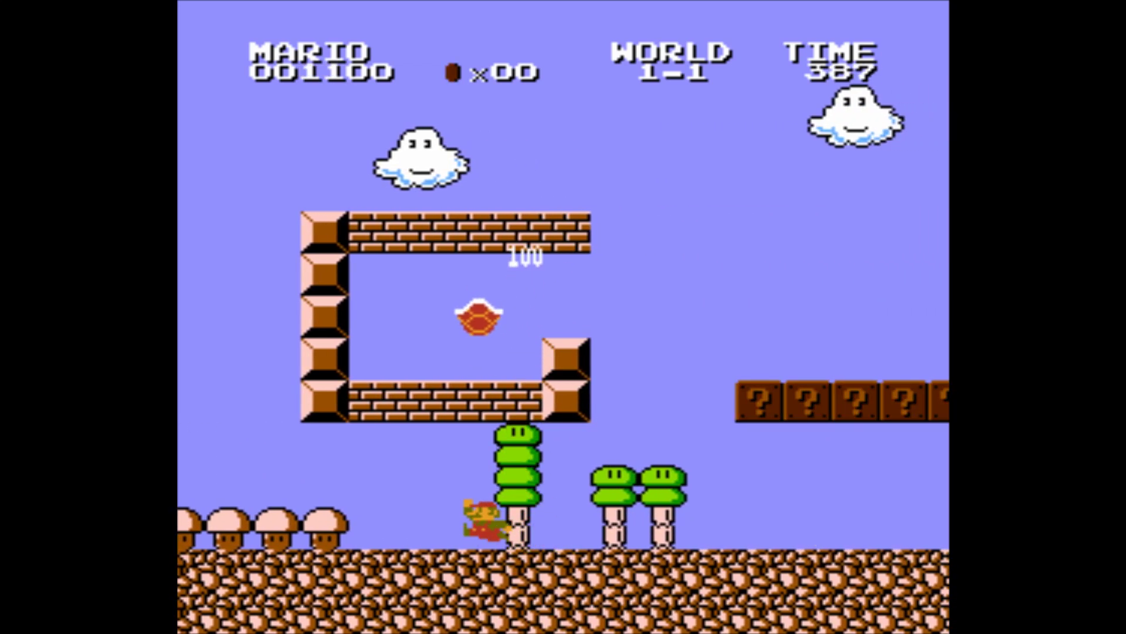
key(Left)
key(Right)
key(x)
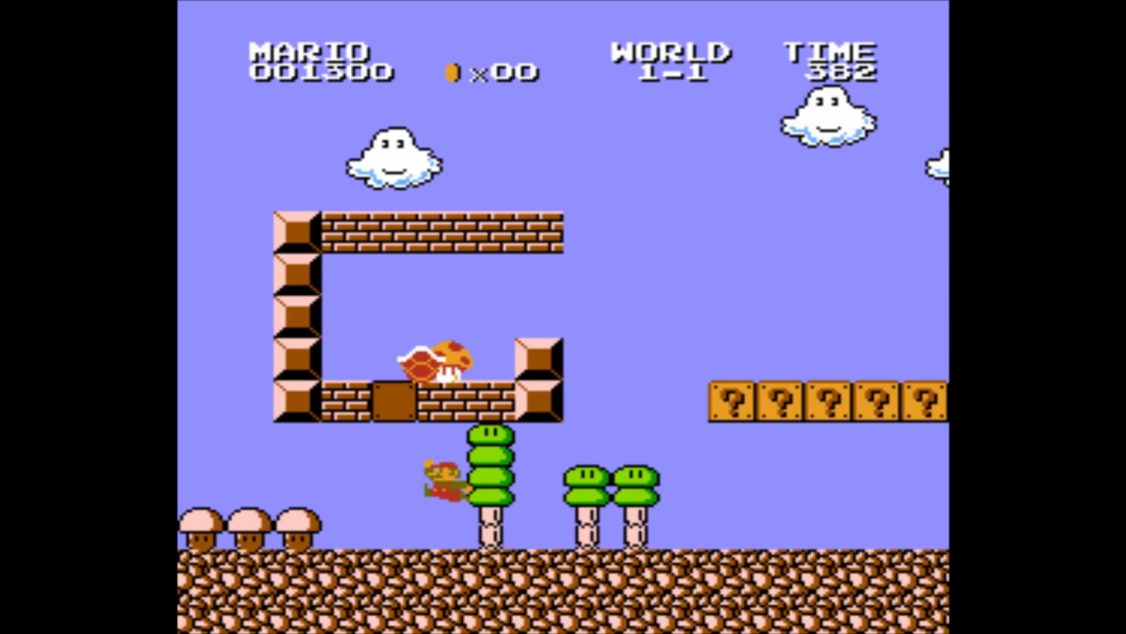
key(Right)
key(x)
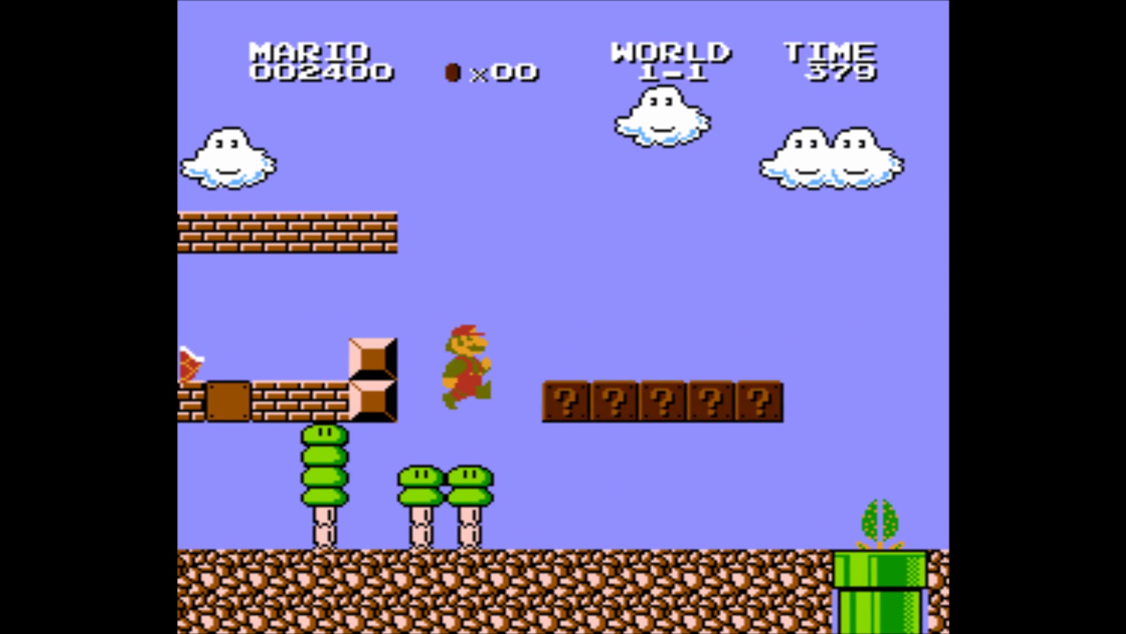
key(Right)
key(x)
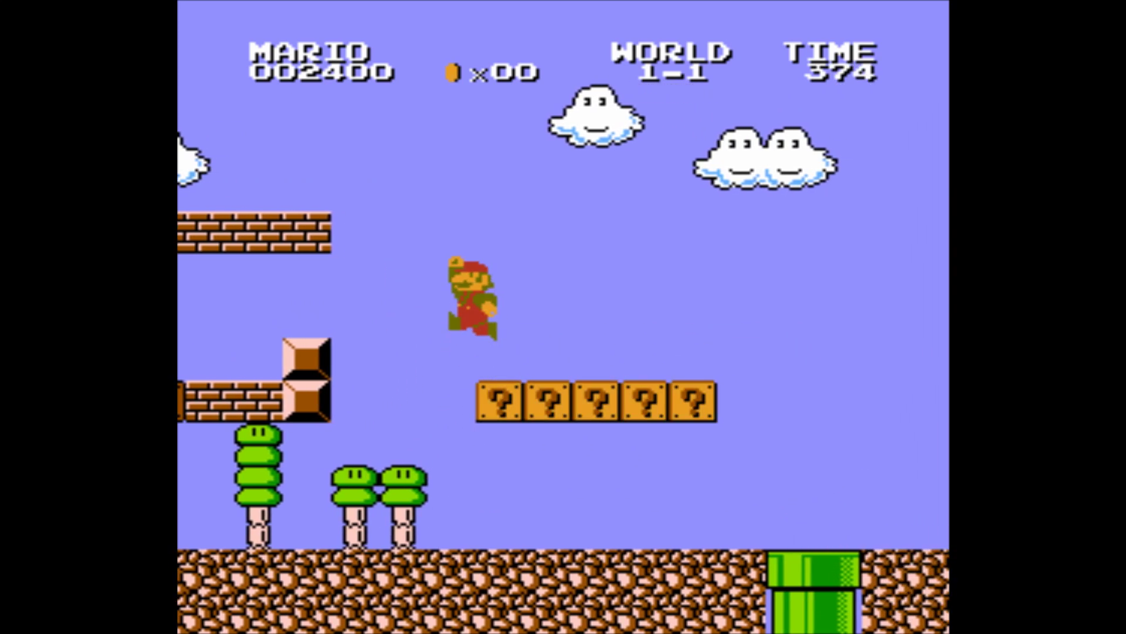
key(Left)
key(x)
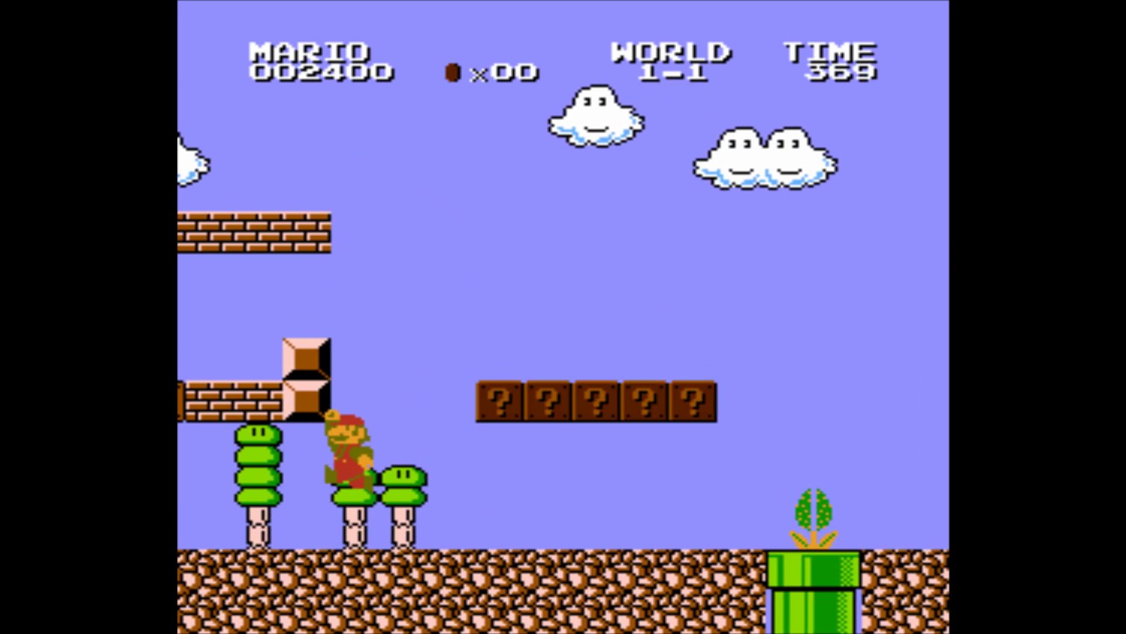
key(Right)
key(x)
key(x)
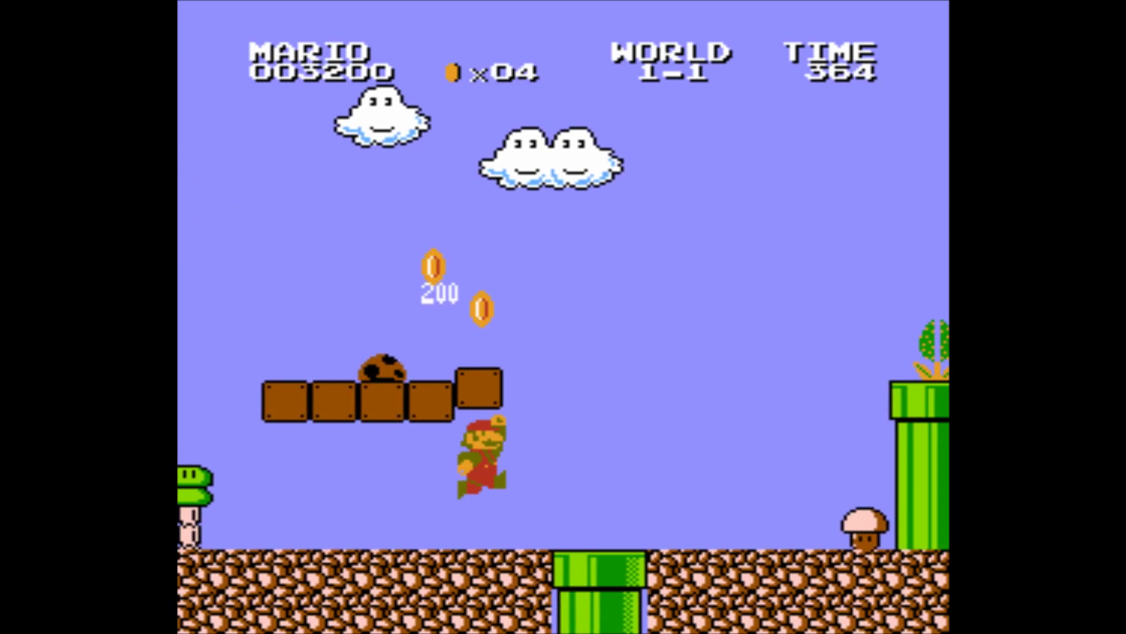
key(Right)
key(x)
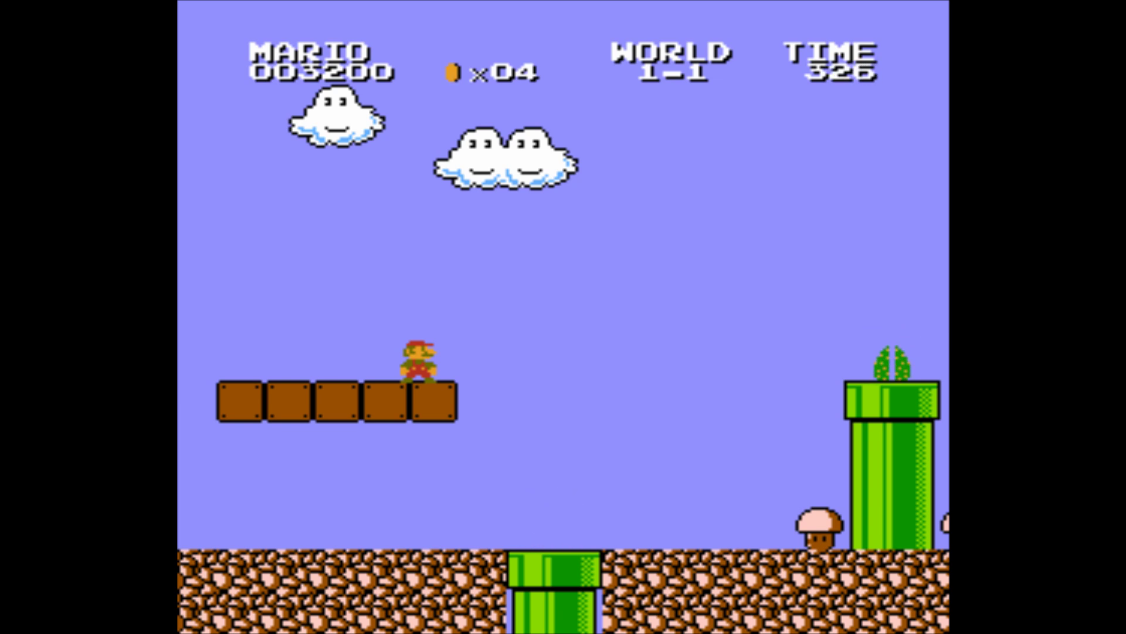
- Bring up the RetroArch menu from the running game and close the loaded content
key(F1)
key(Down)
key(Down)
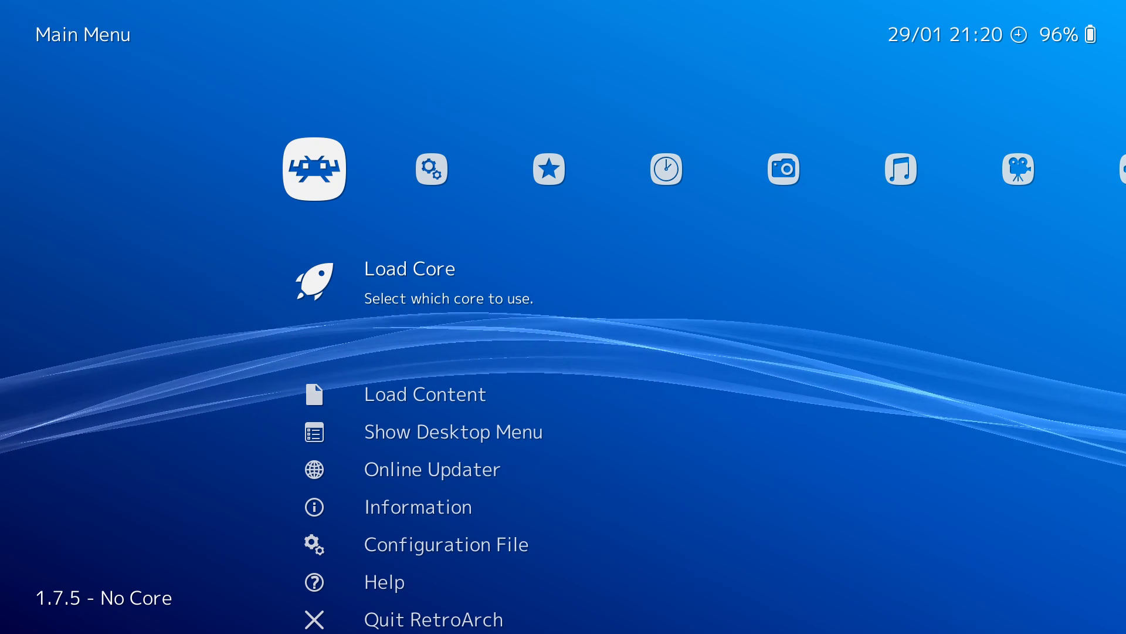
- Quit RetroArch and switch to Chrome to show the BIOS section of the Mesen core documentation
key(Down)
key(Down)
key(Down)
key(Down)
key(Down)
key(Down)
key(Down)
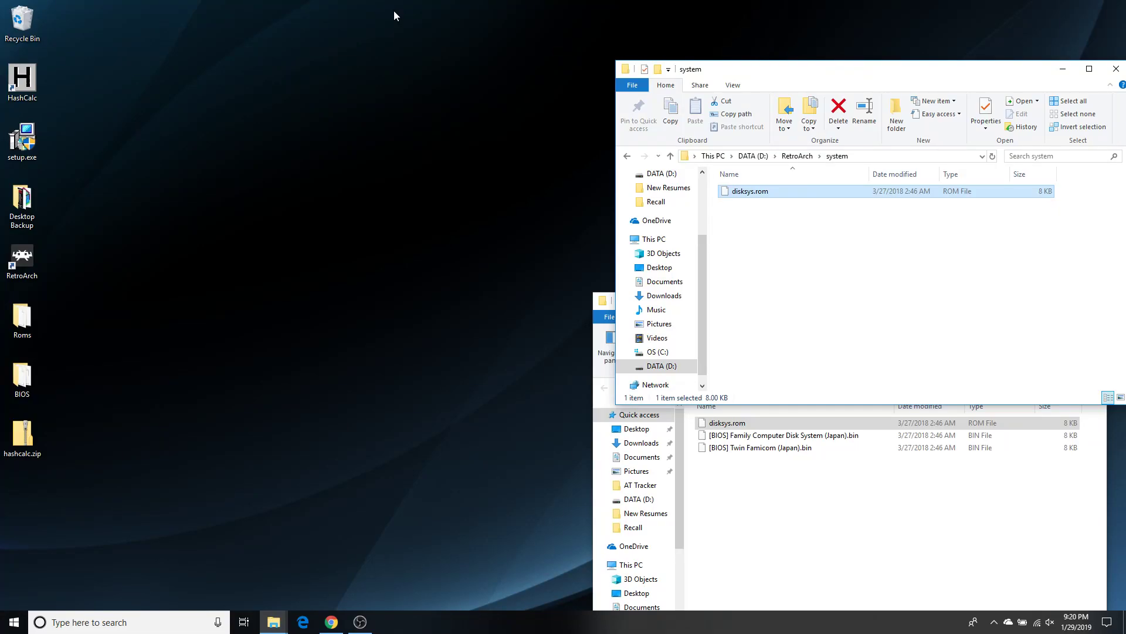
click(331, 620)
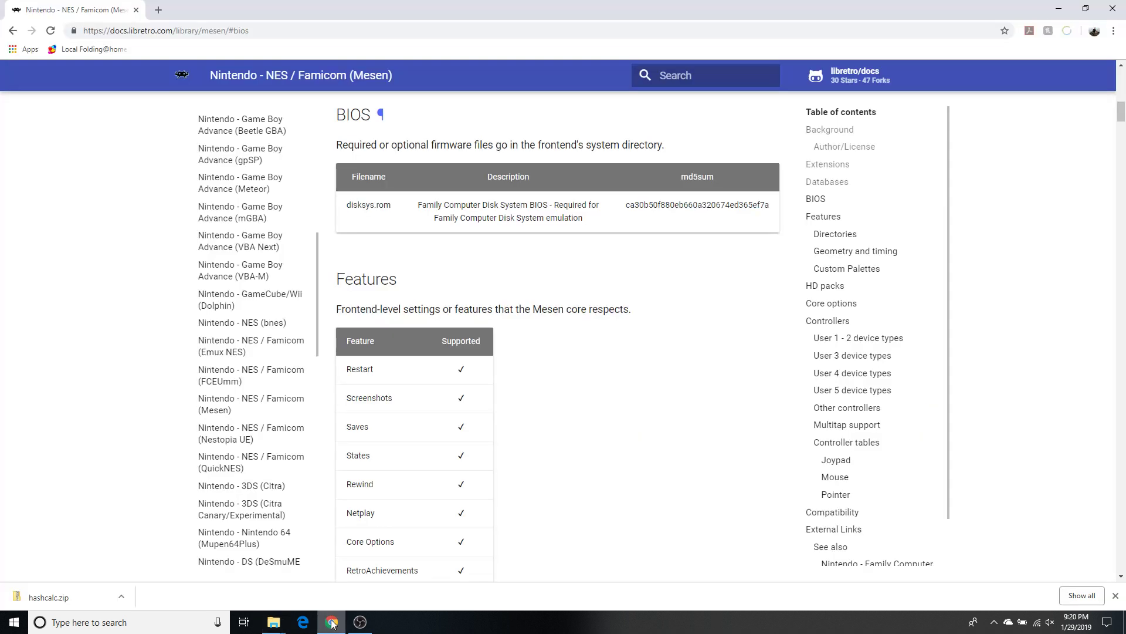